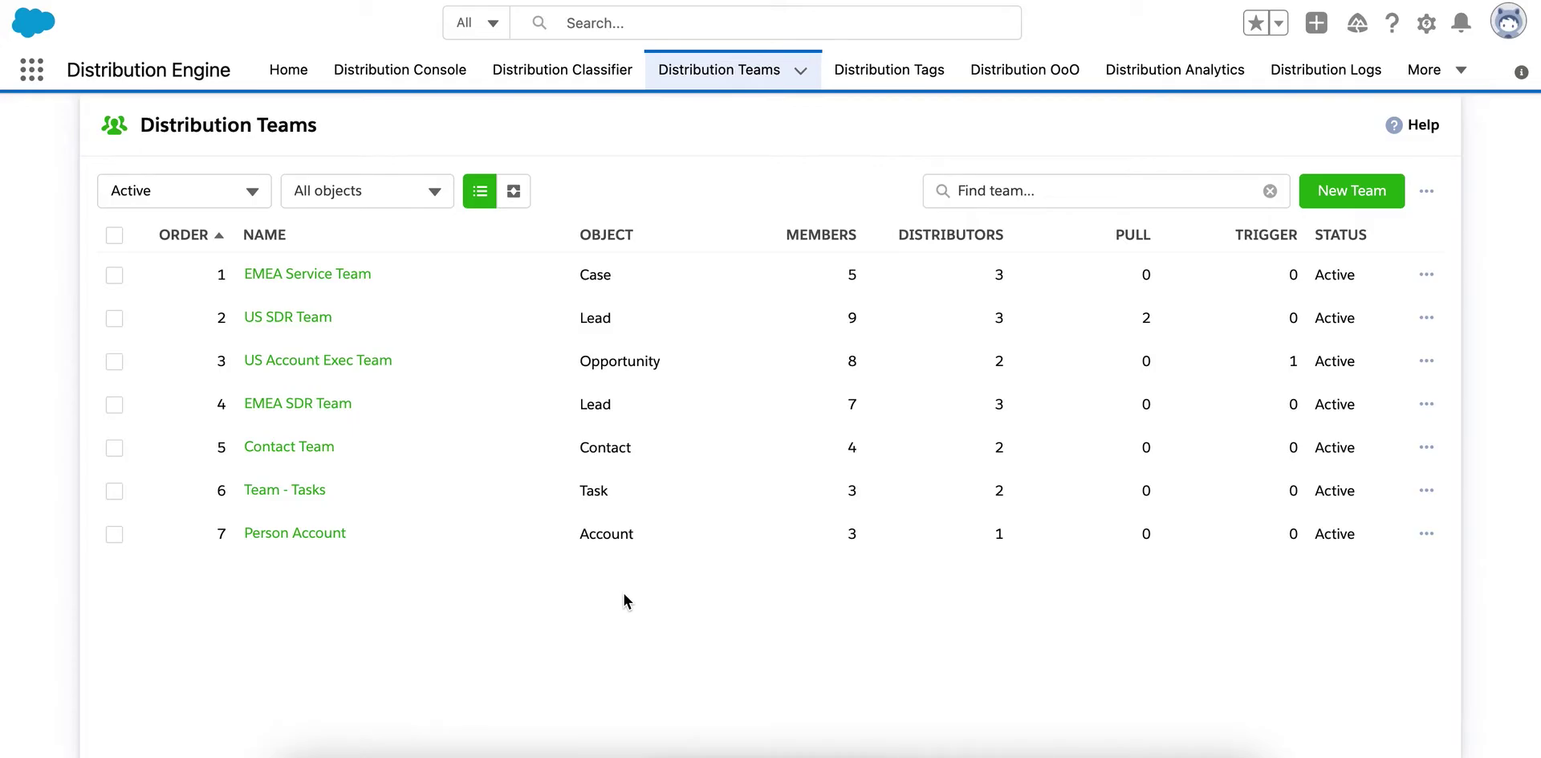
Show the distribution teams as a flow diagram and examine how the sources connect to each team's distributors.
left_click(515, 192)
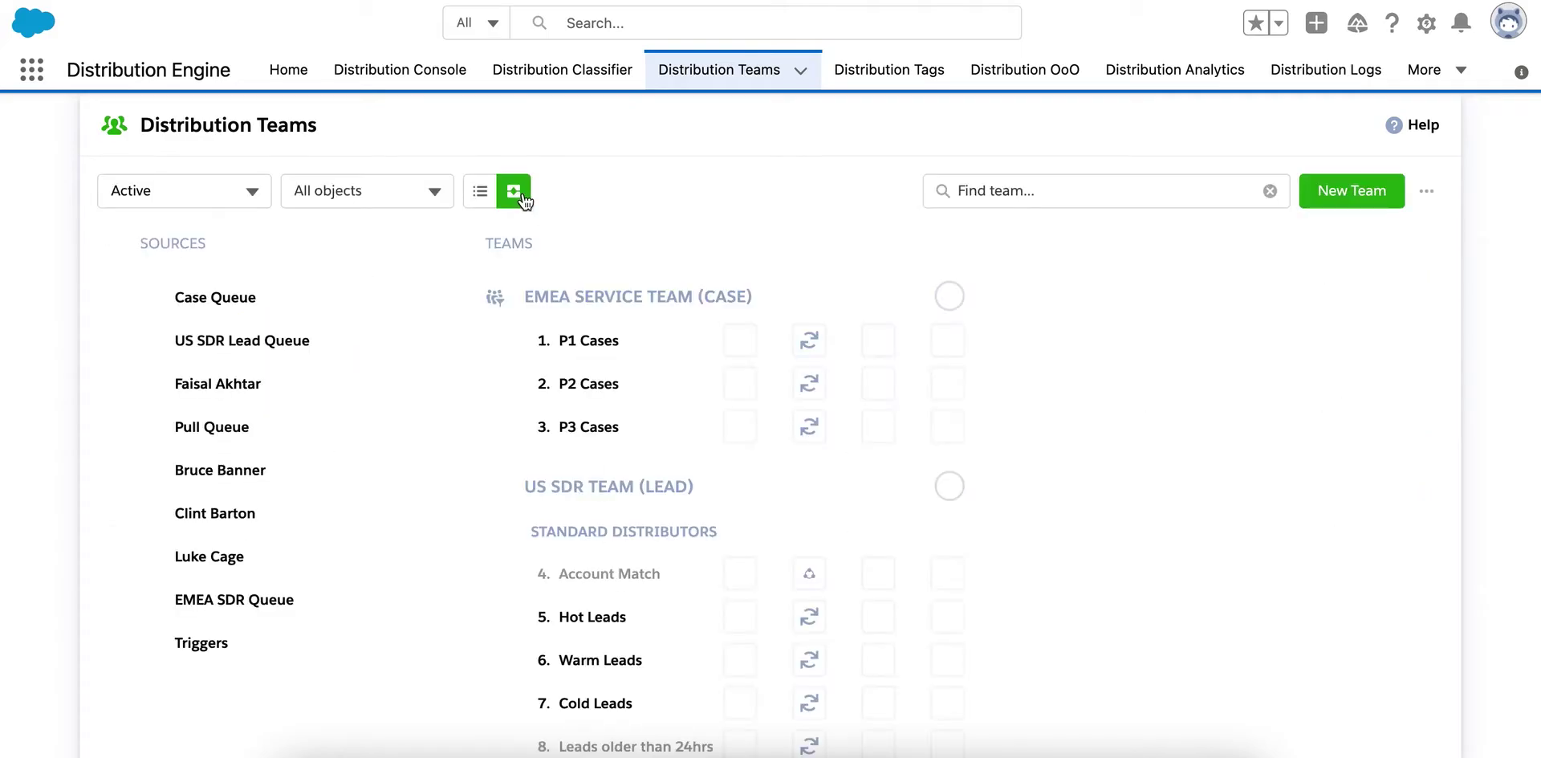
scroll(337, 402, "down", 1)
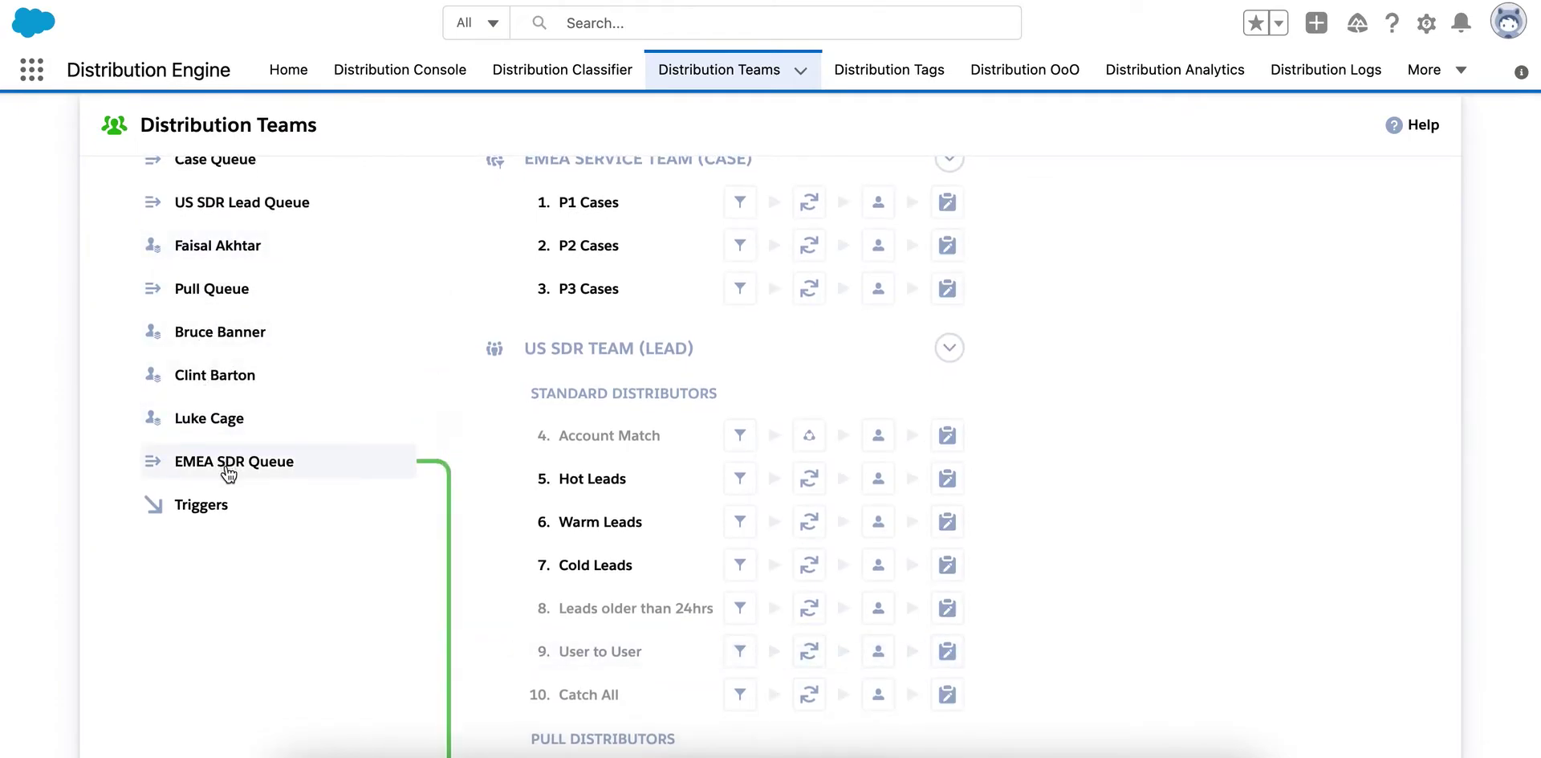
scroll(321, 520, "down", 3)
scroll(321, 520, "up", 3)
scroll(321, 520, "up", 2)
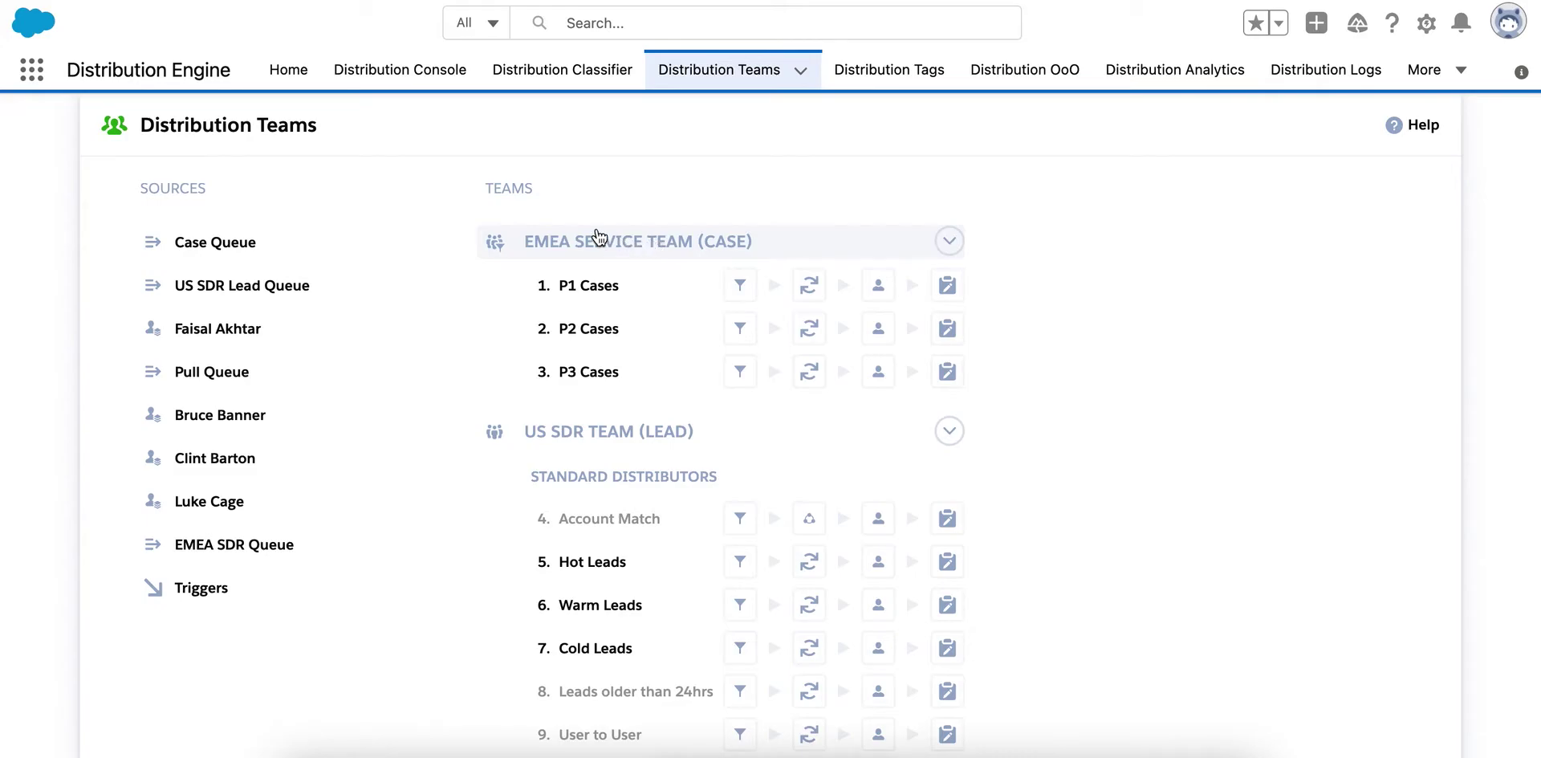
Open the EMEA Service Team and review its overview dashboard and its list of team members.
left_click(644, 251)
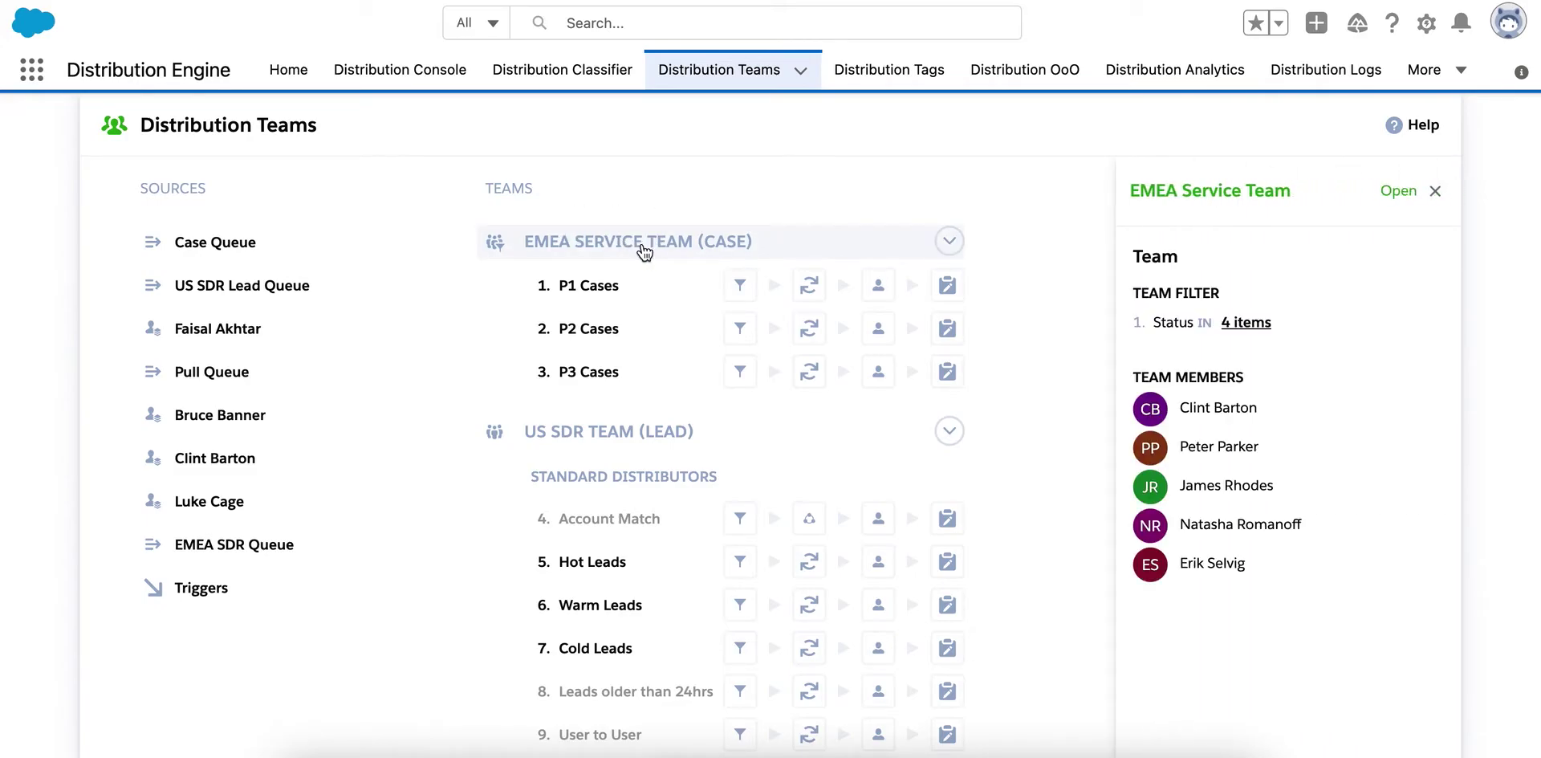
left_click(1398, 193)
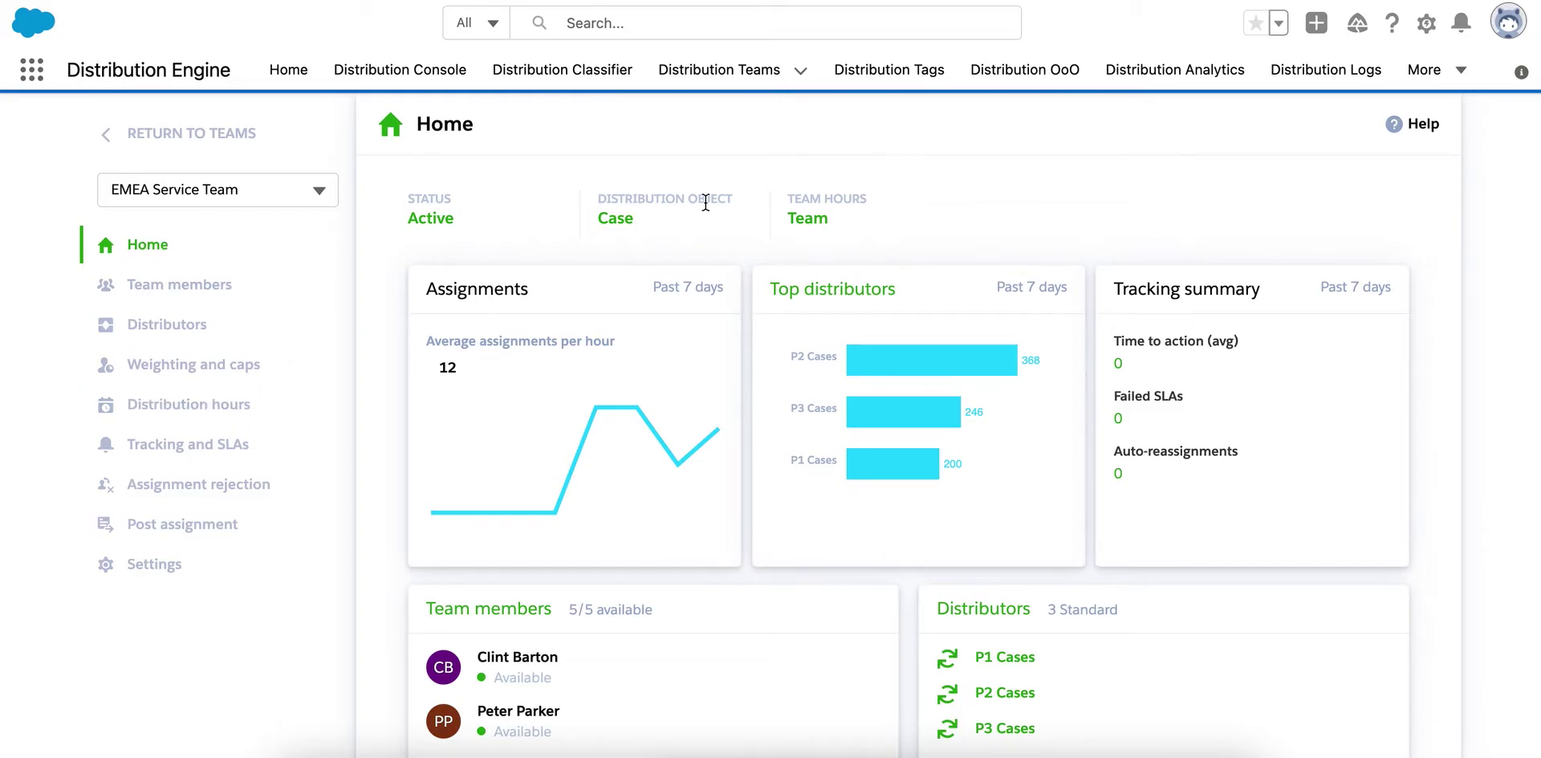
scroll(611, 501, "down", 3)
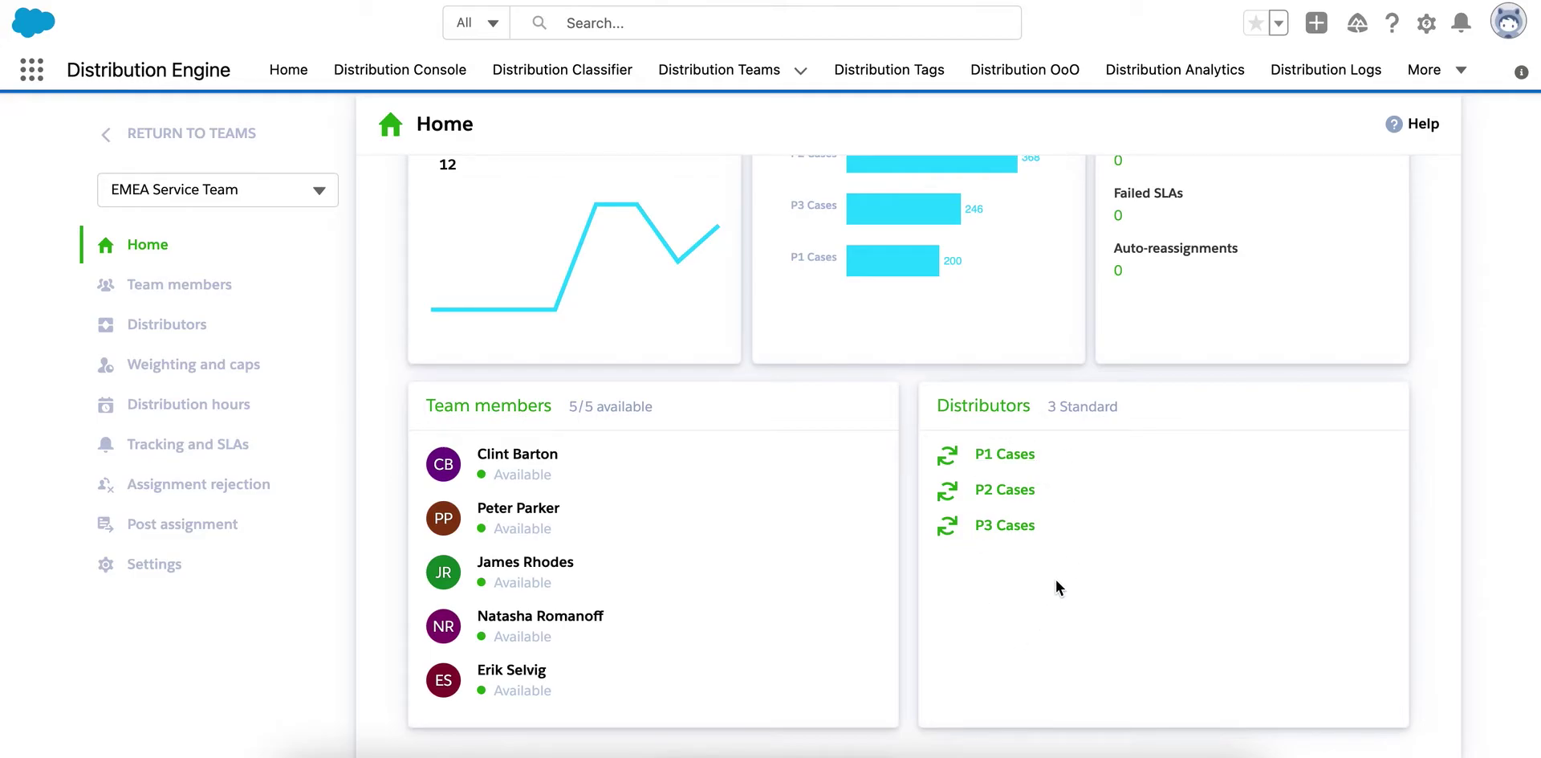
scroll(1057, 580, "up", 3)
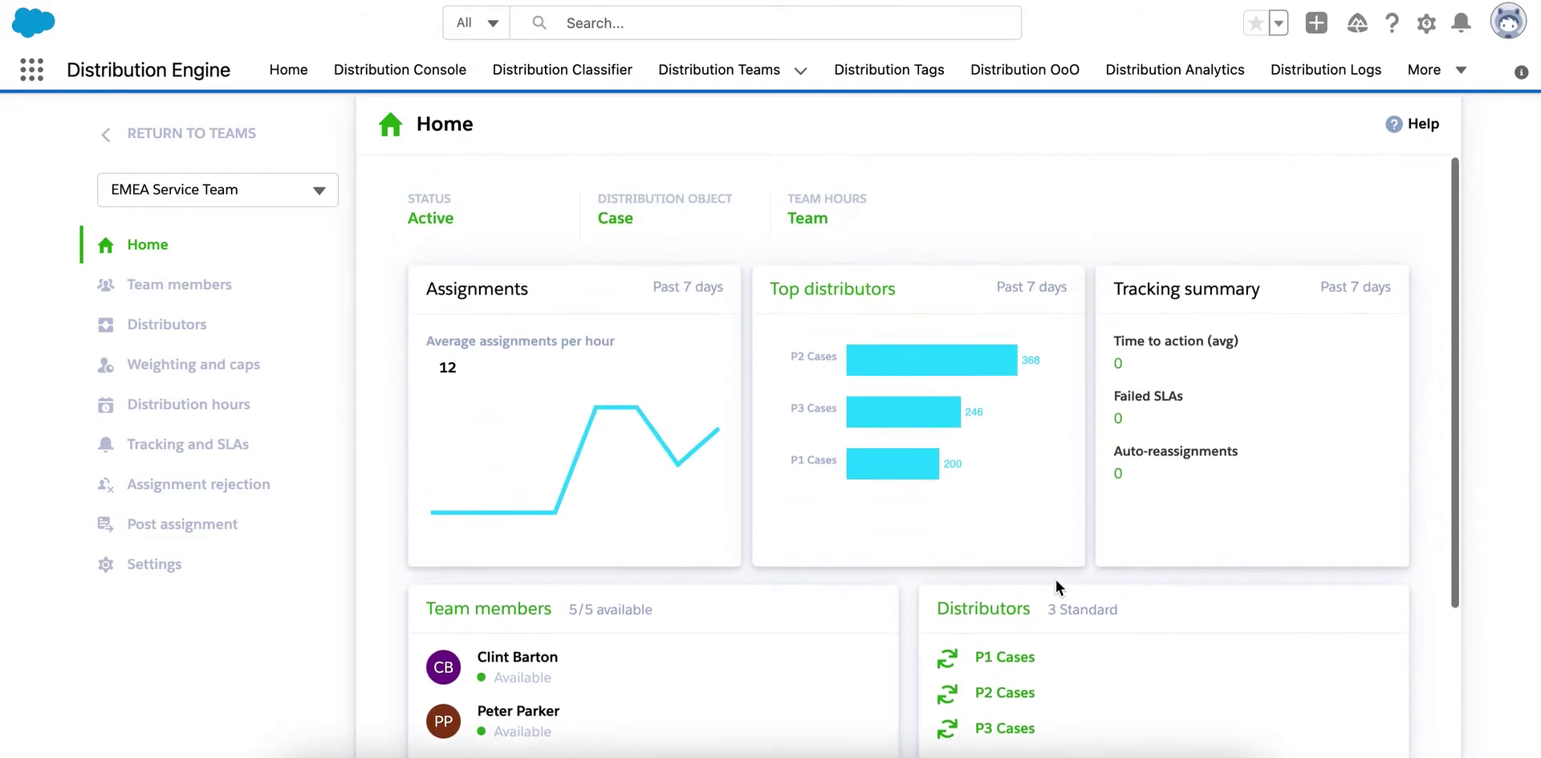
left_click(196, 289)
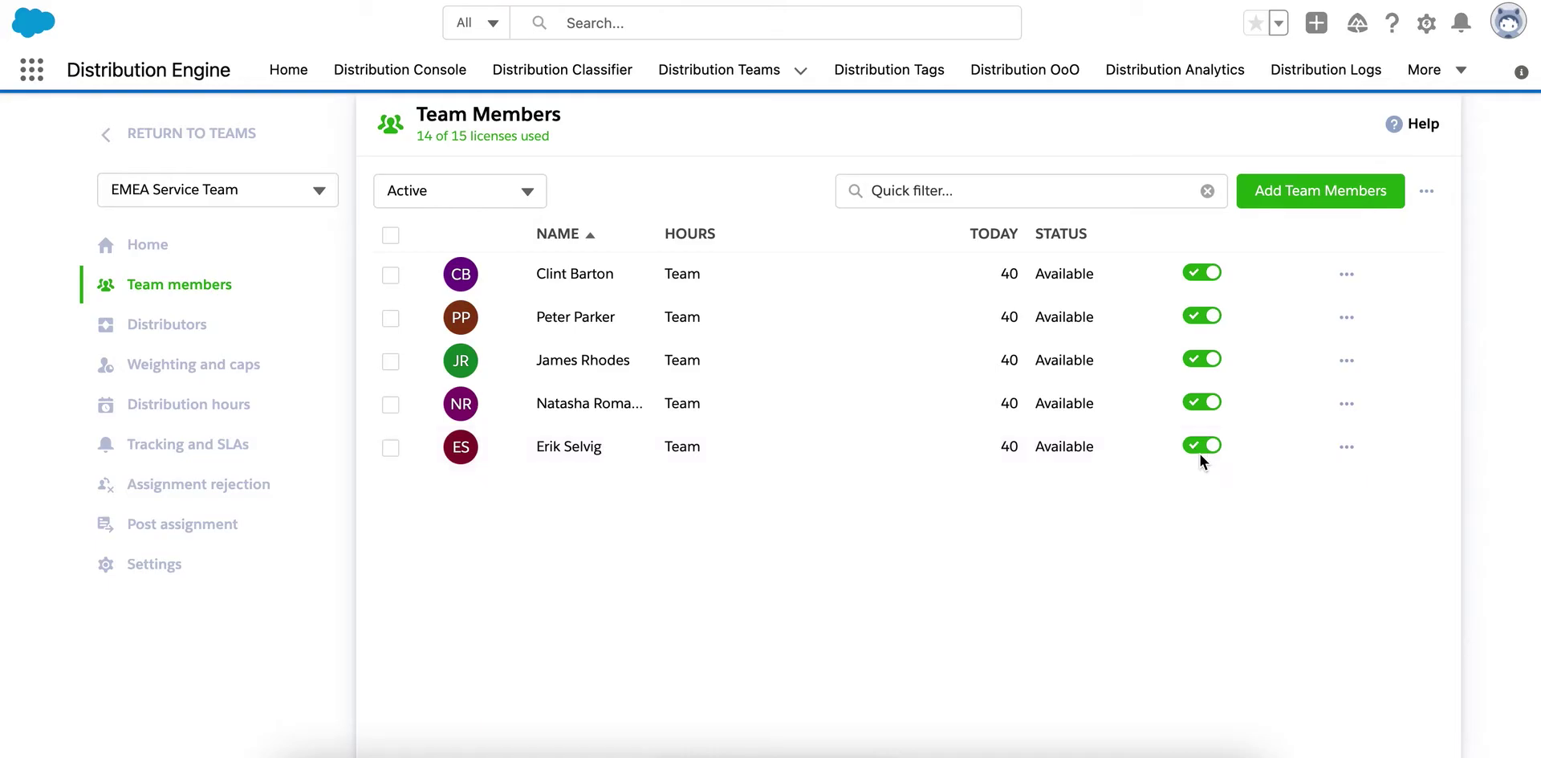
Open the settings of the P1 Cases distributor from the EMEA Service Team's distributors.
left_click(170, 324)
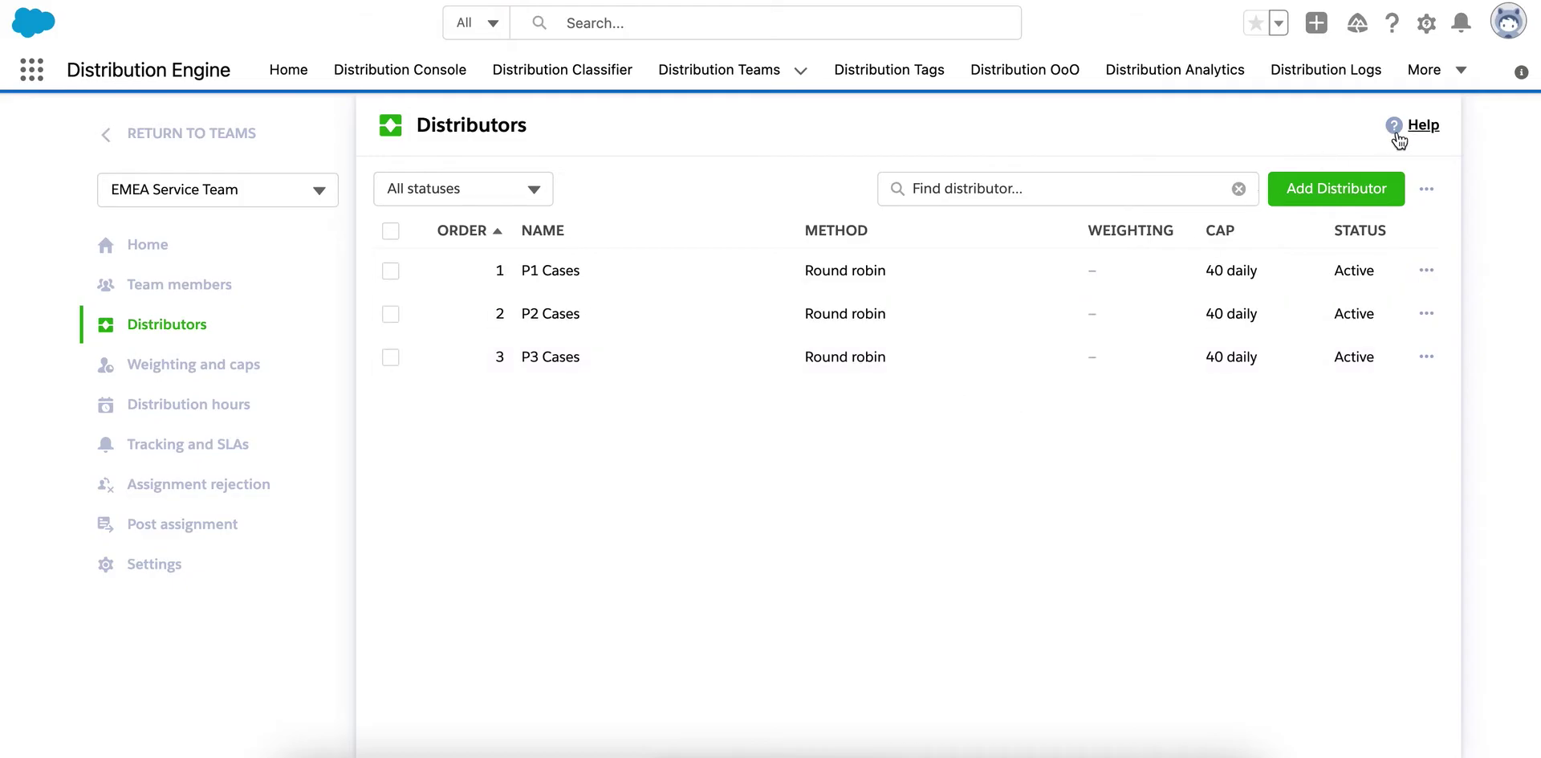
left_click(1429, 191)
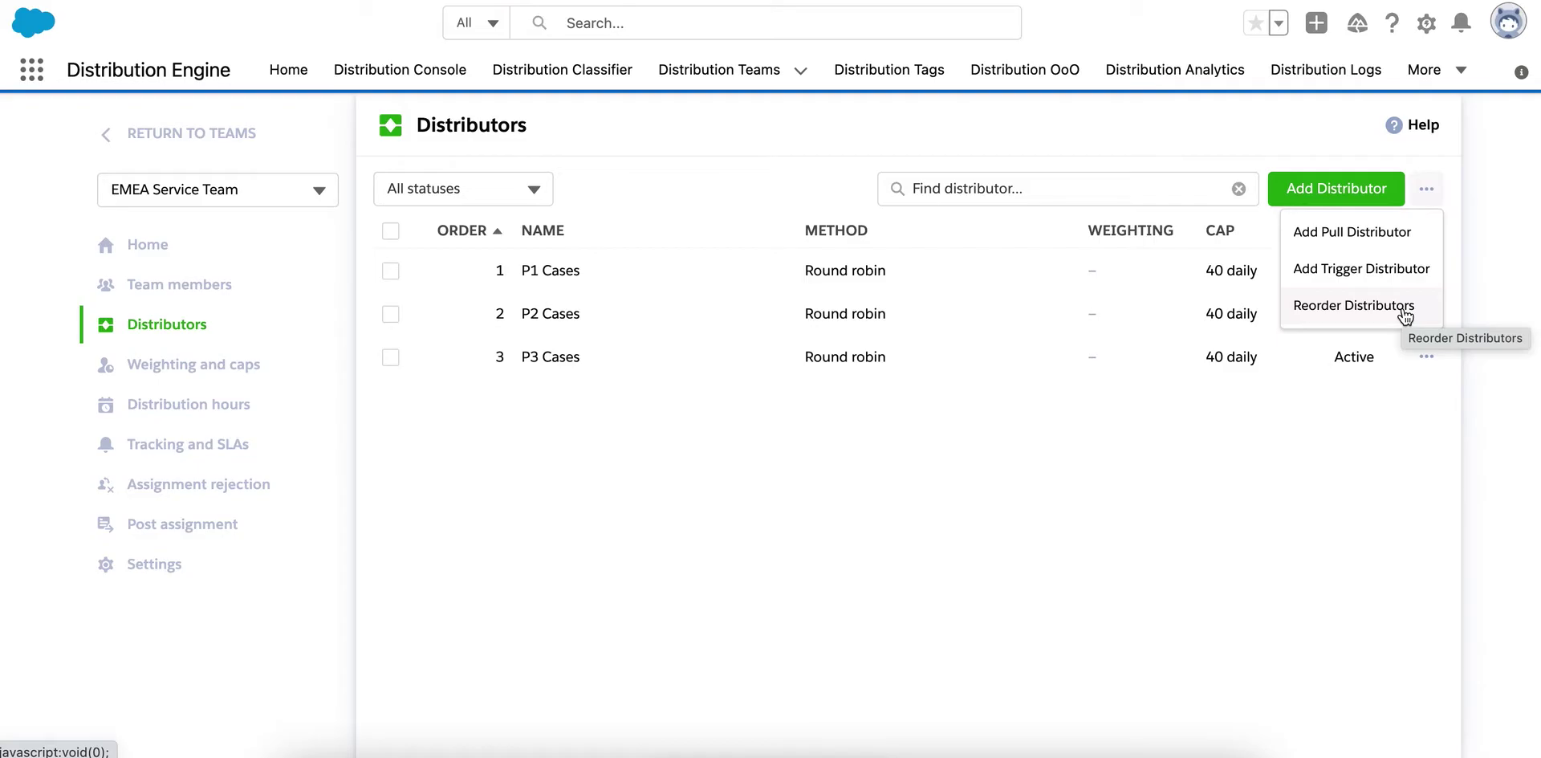
left_click(582, 273)
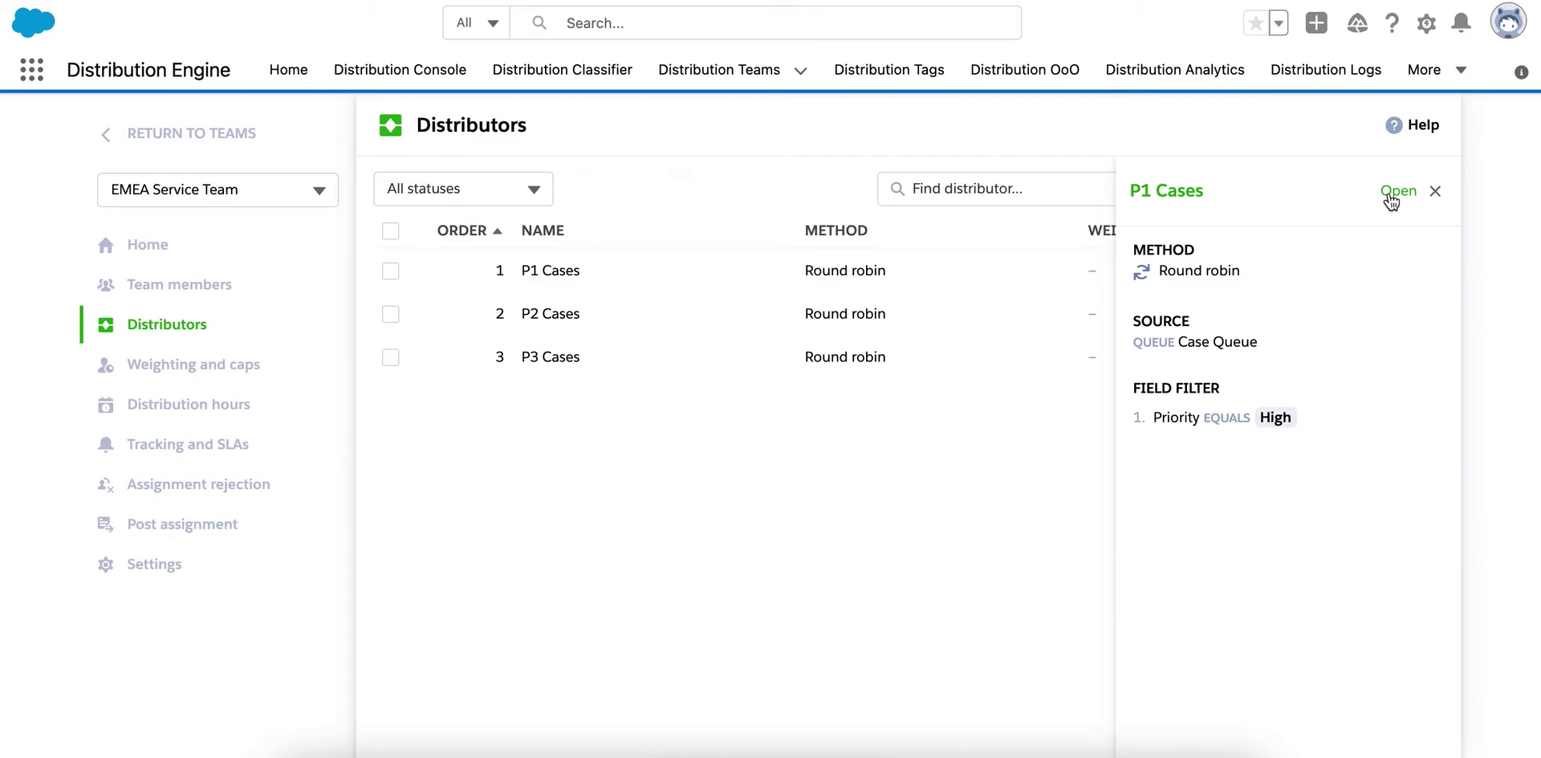
left_click(1394, 196)
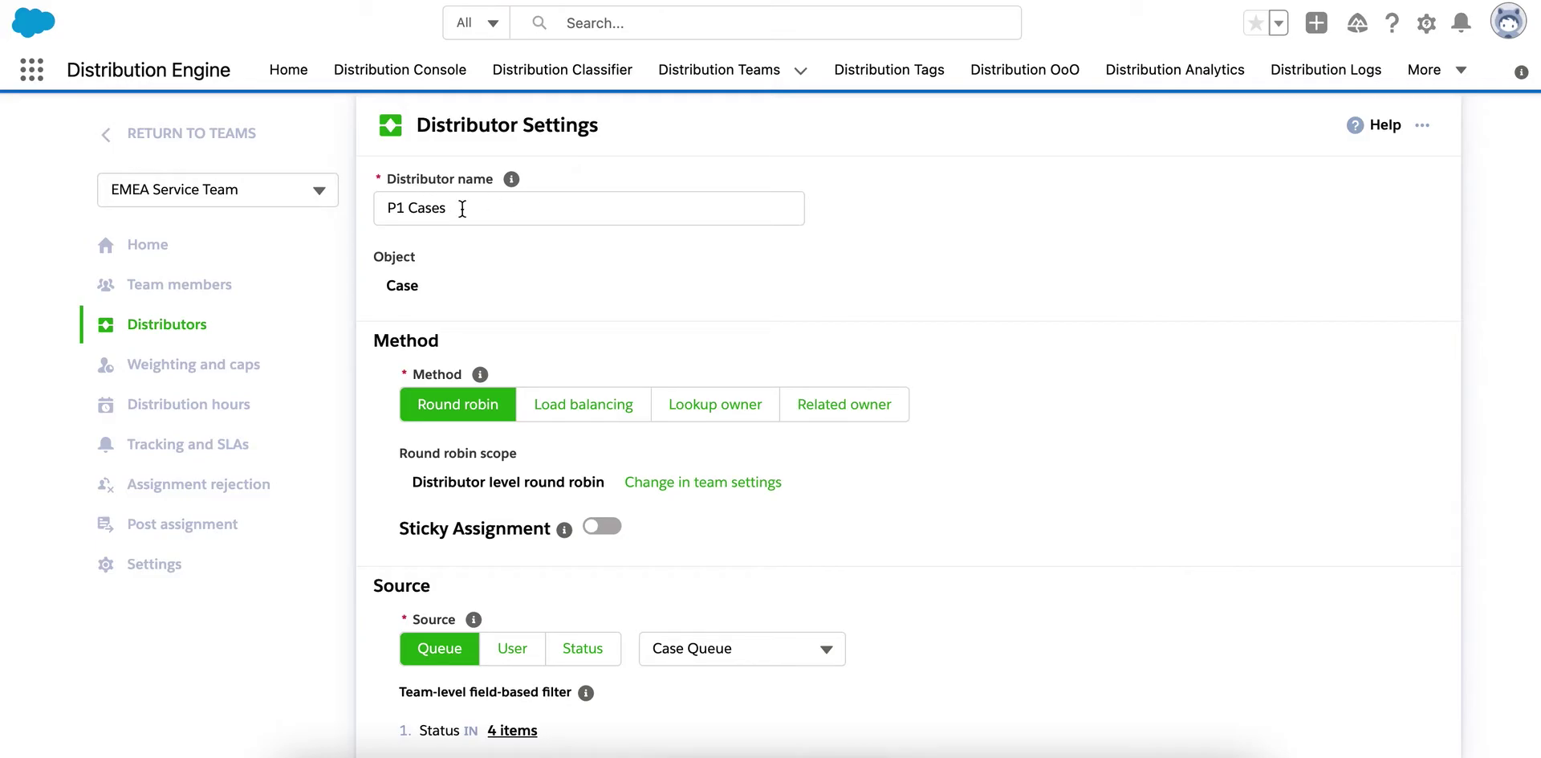
Enable Sticky Assignment for the P1 Cases distributor and change its distribution method to Load balancing.
scroll(462, 208, "down", 2)
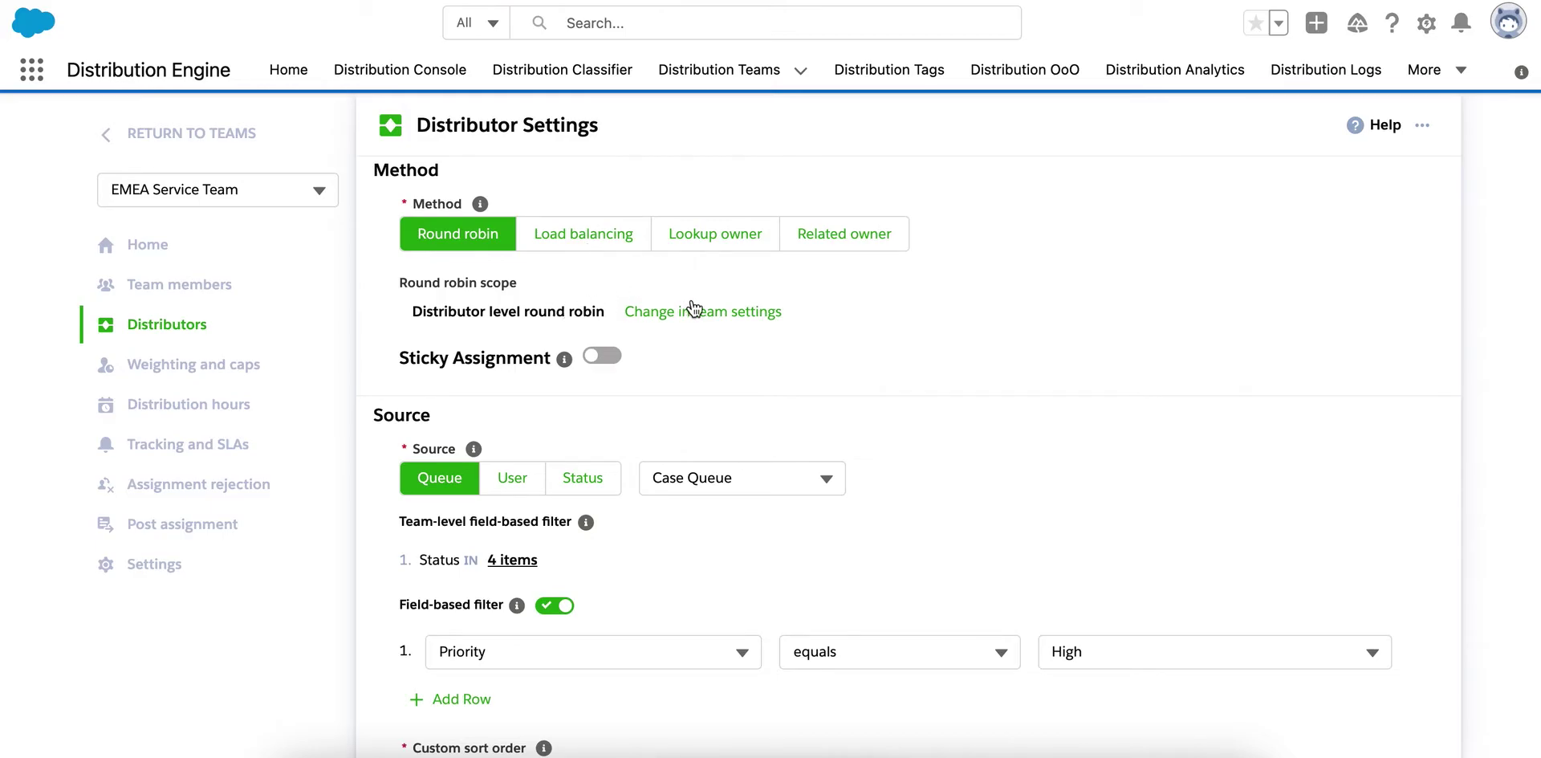
left_click(593, 358)
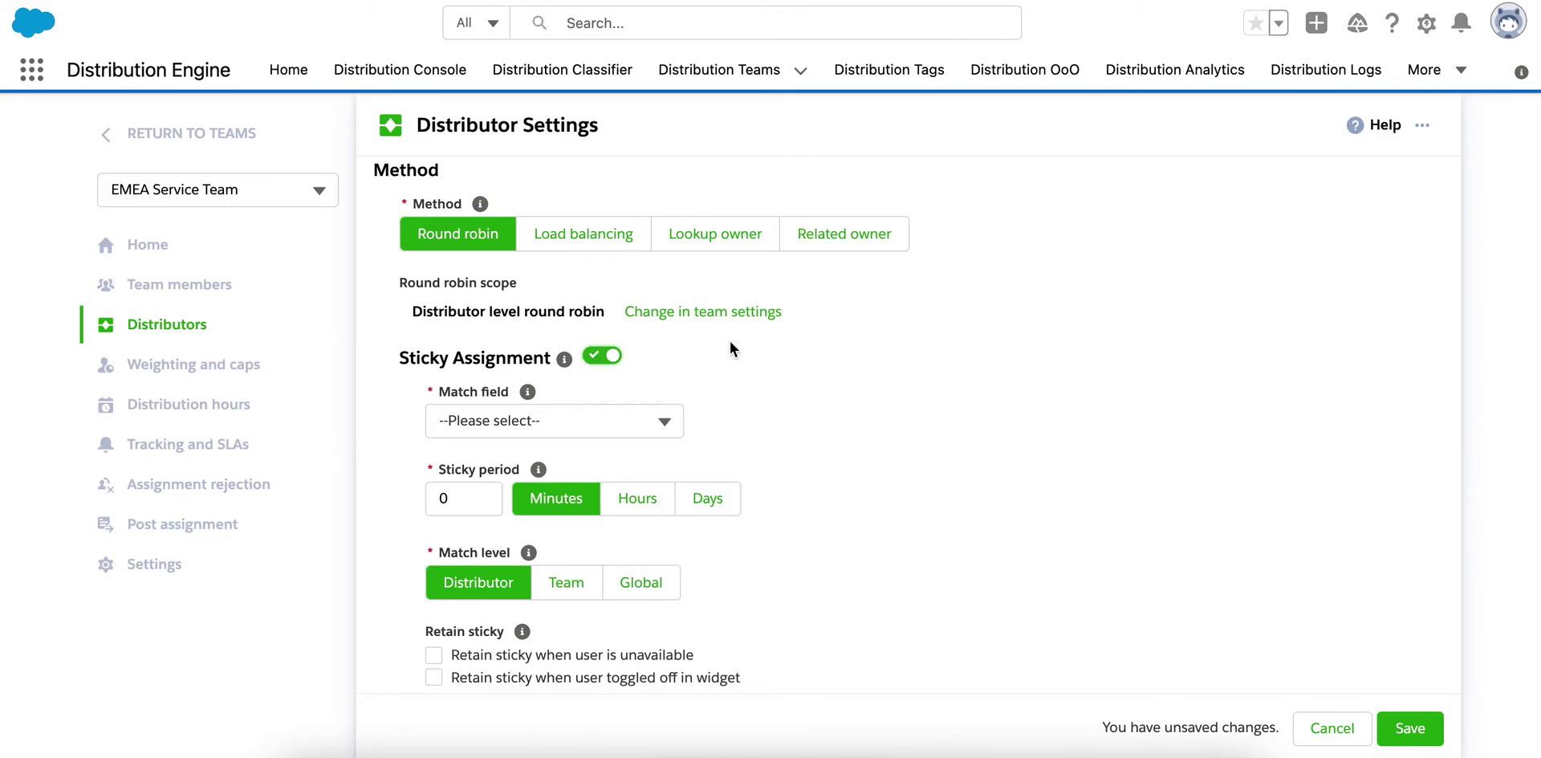
left_click(838, 239)
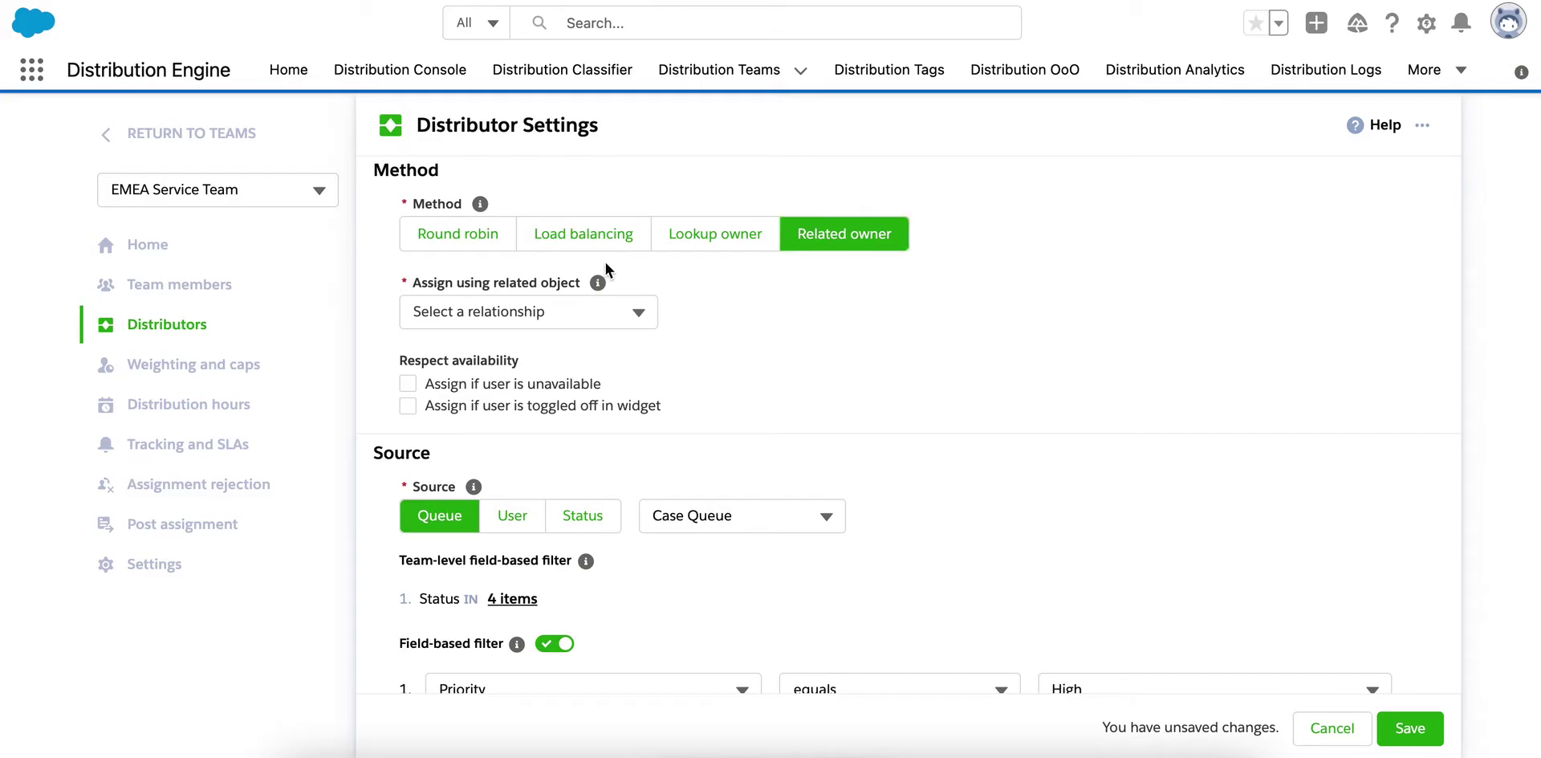
left_click(456, 238)
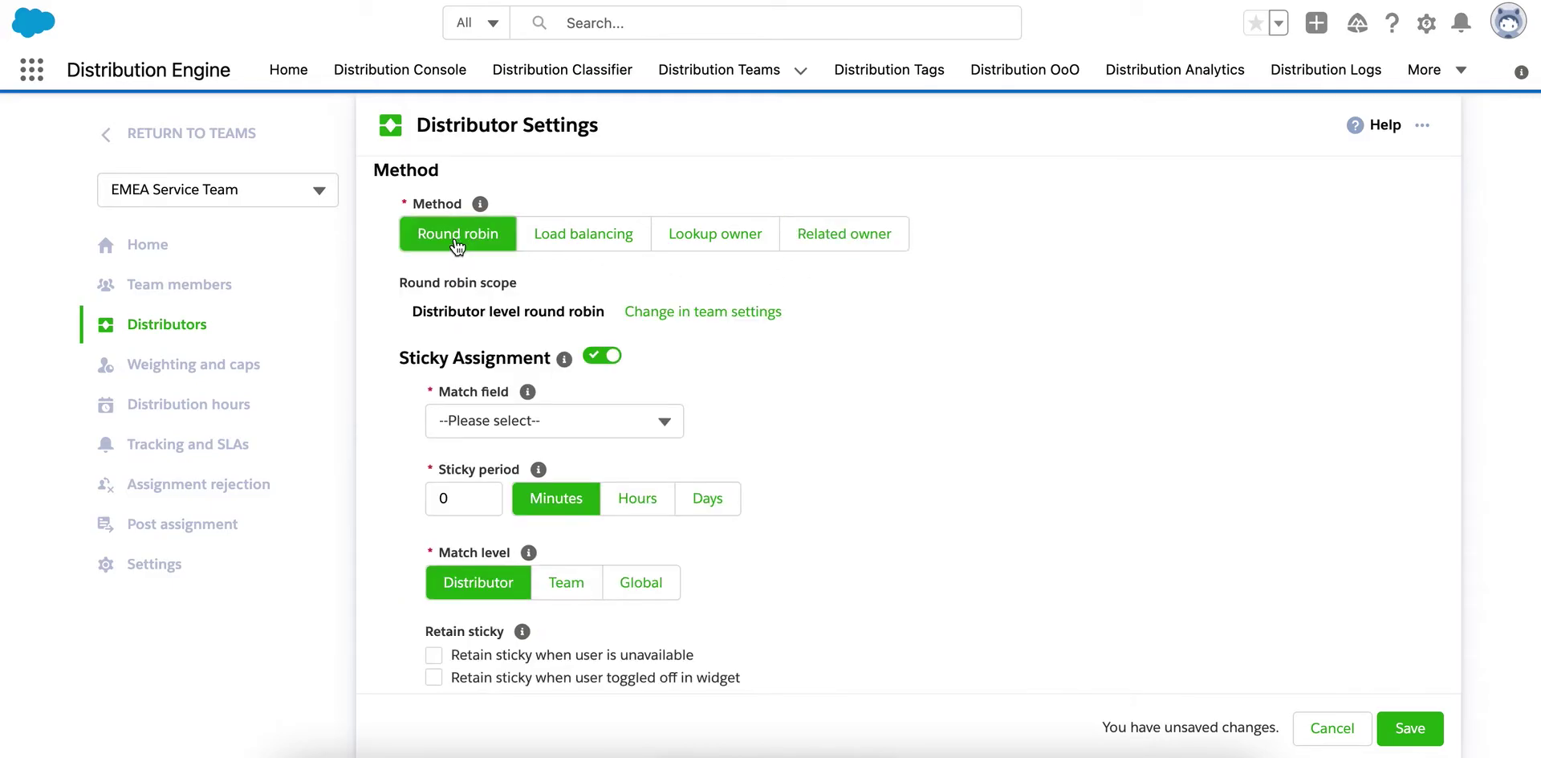
left_click(566, 243)
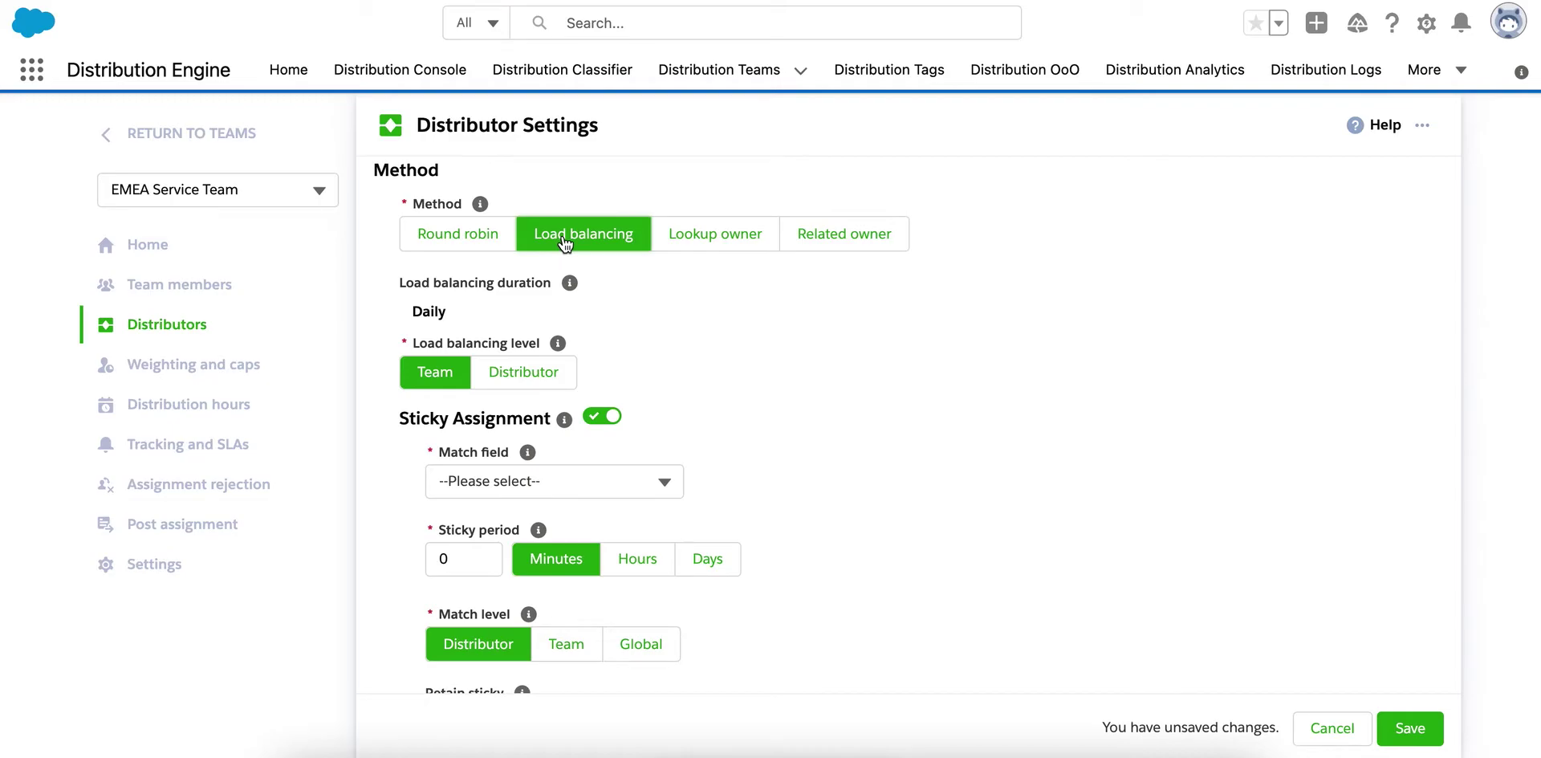
Set the distributor's source to Status, using New as the "Ready for Distribution" value and Assigned as the "Assigned" value.
scroll(566, 243, "down", 8)
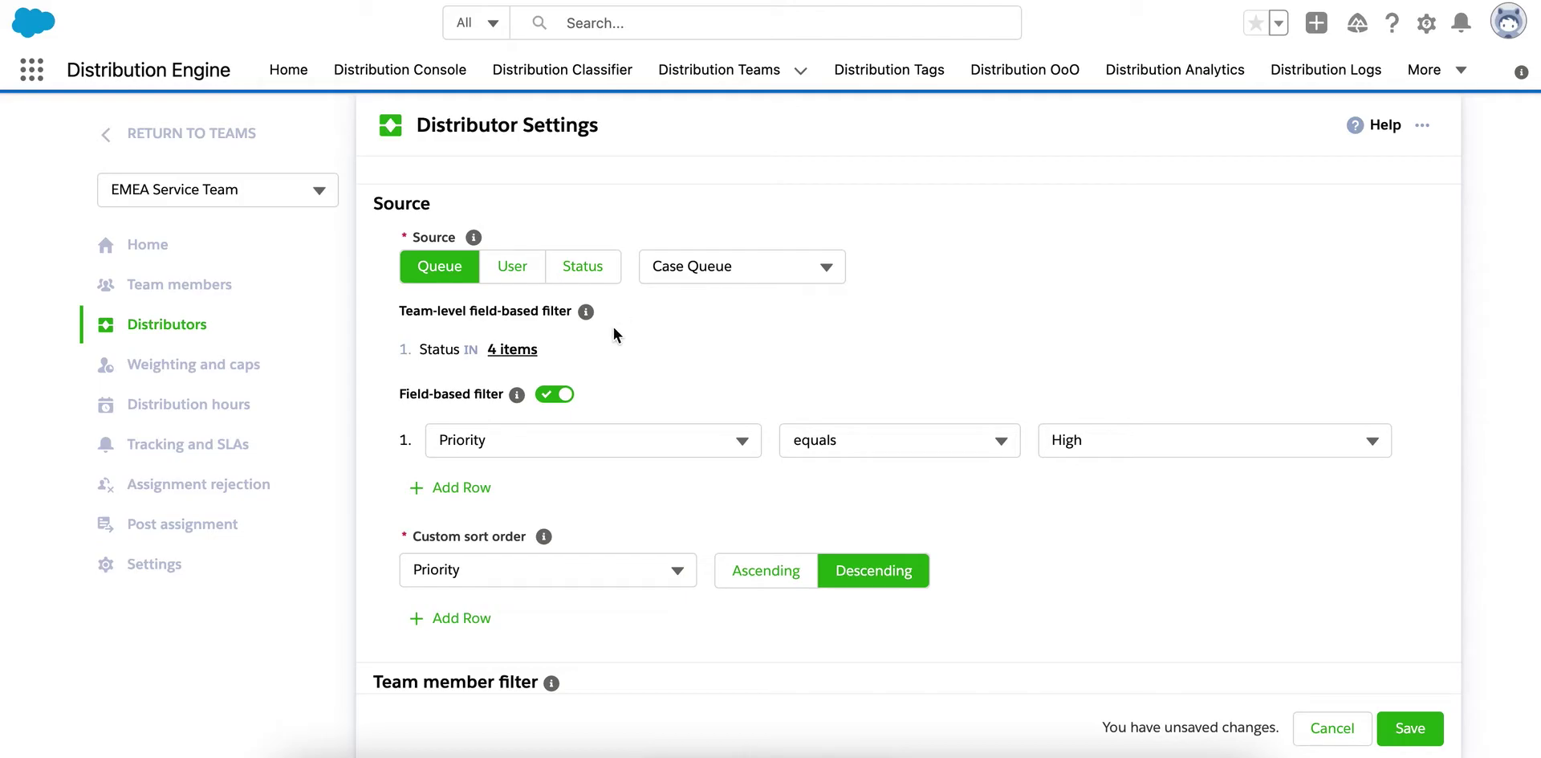
left_click(517, 267)
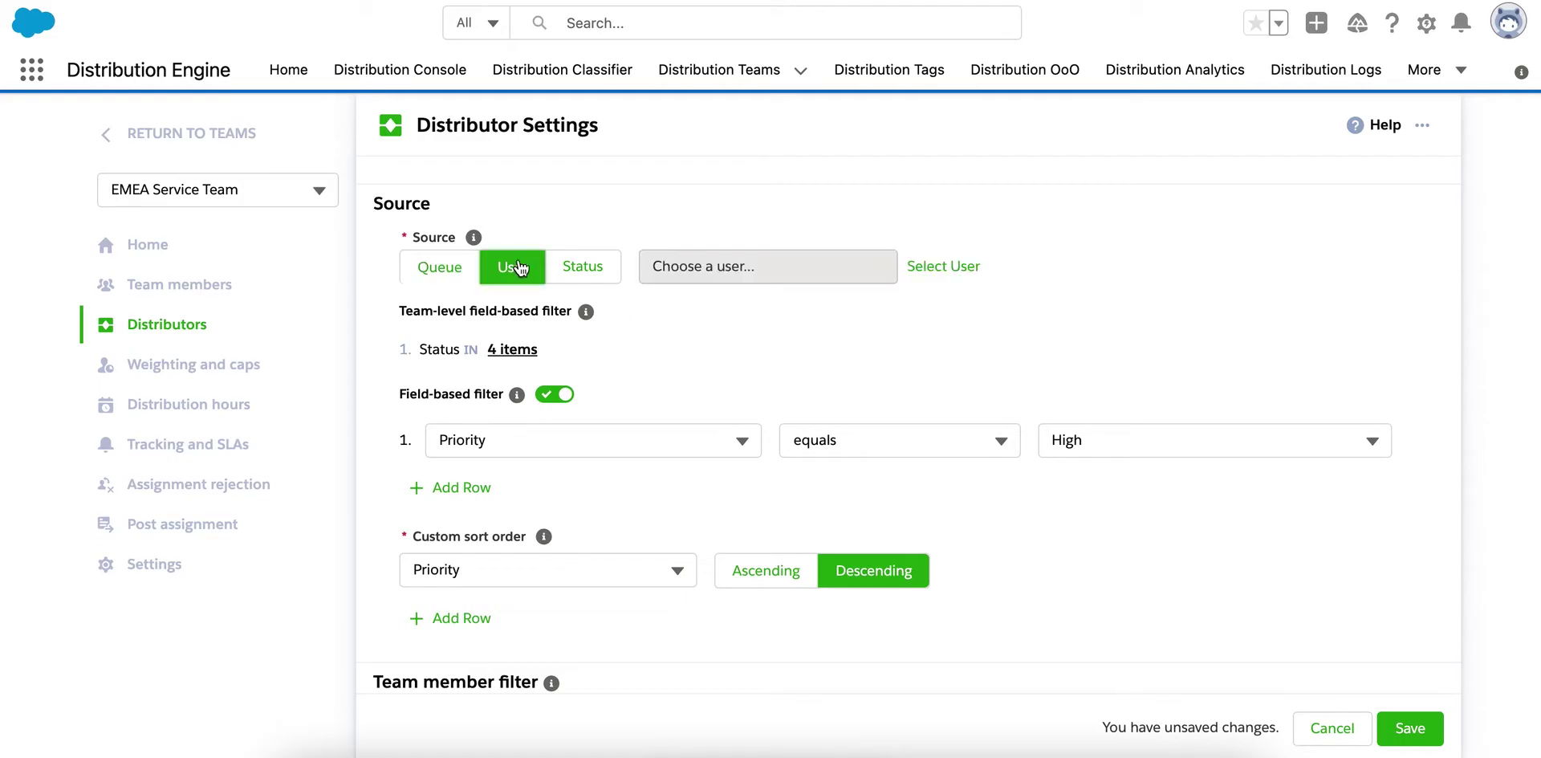
left_click(581, 277)
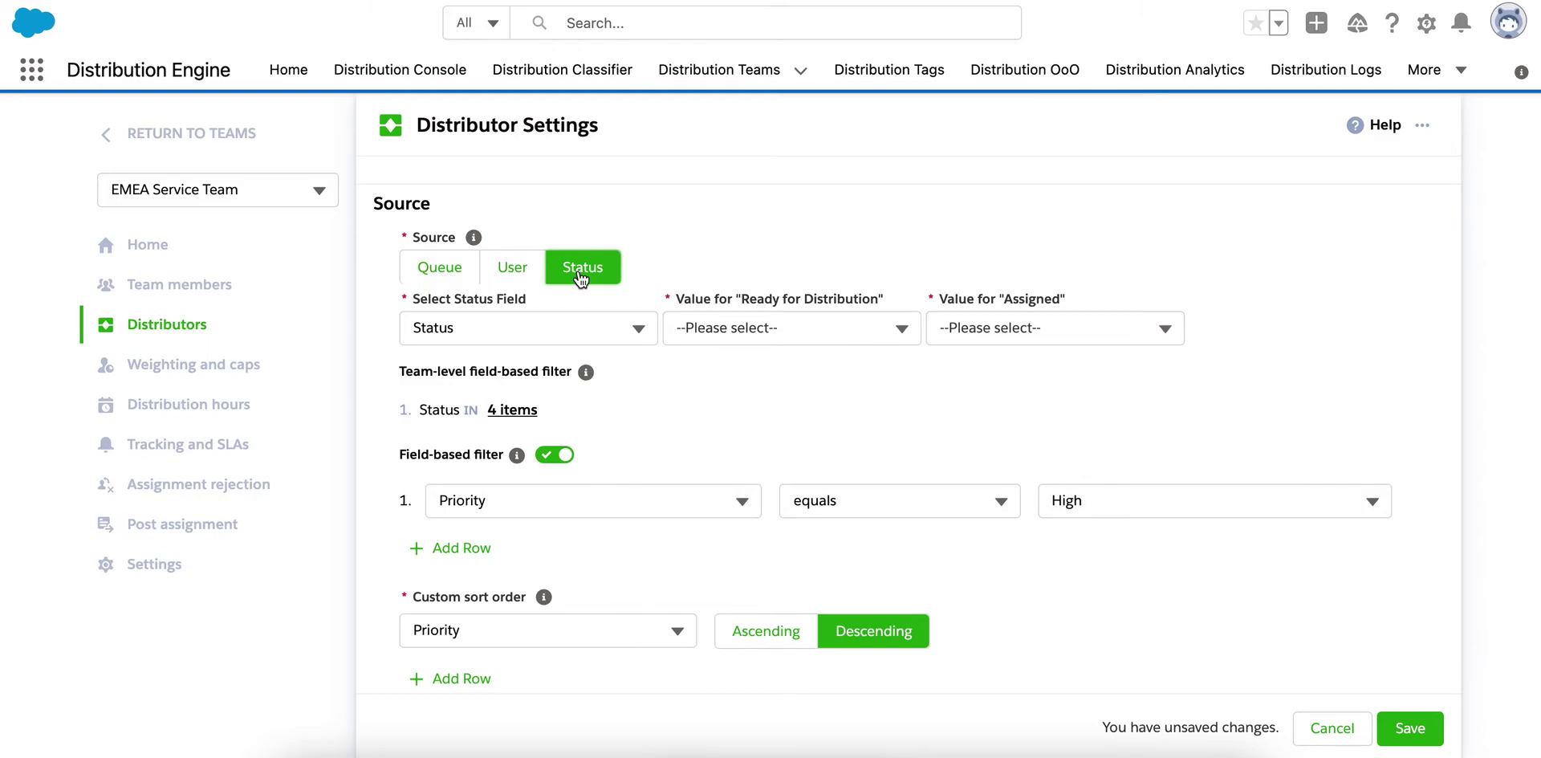
scroll(589, 271, "down", 1)
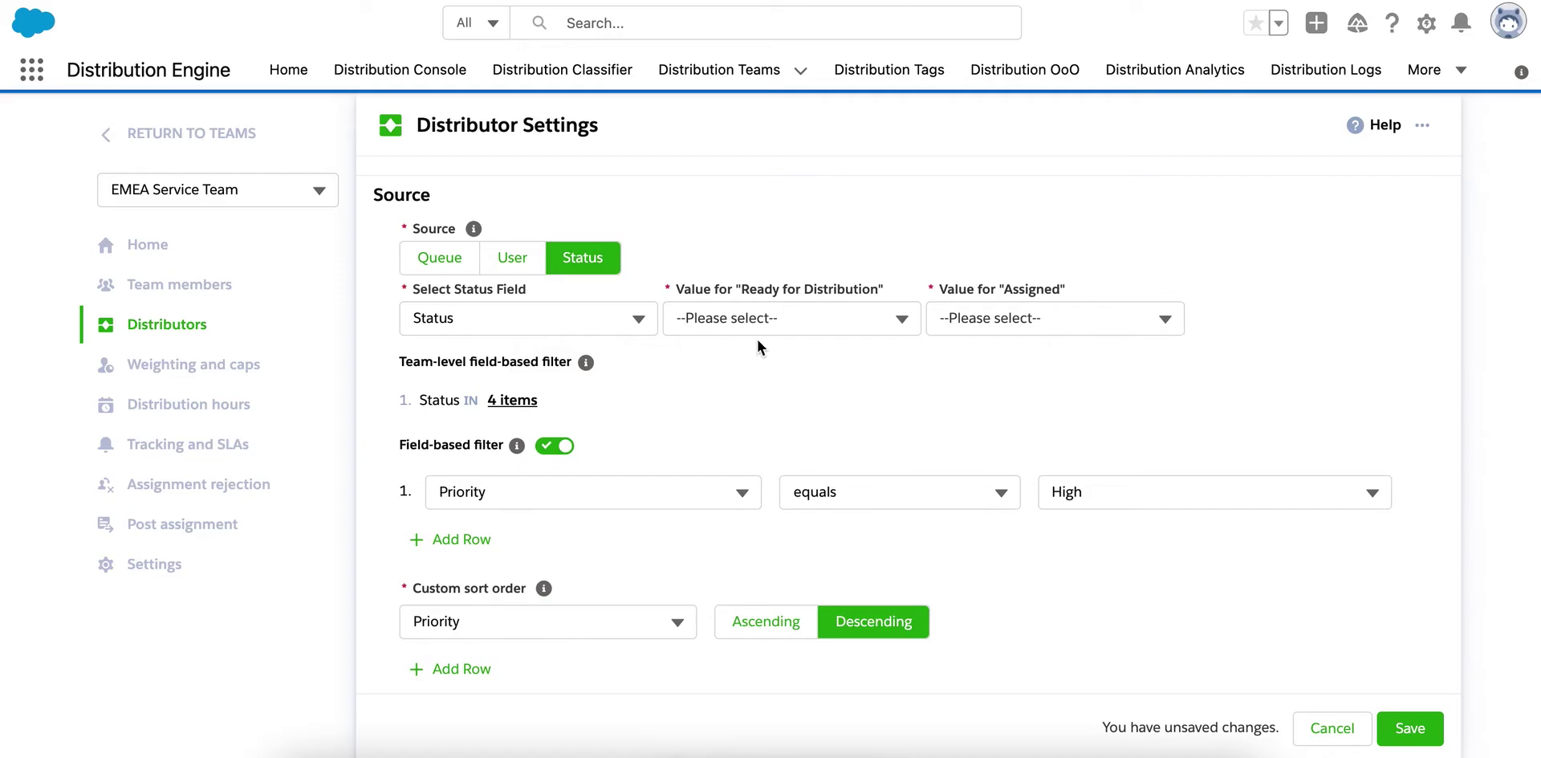
left_click(778, 324)
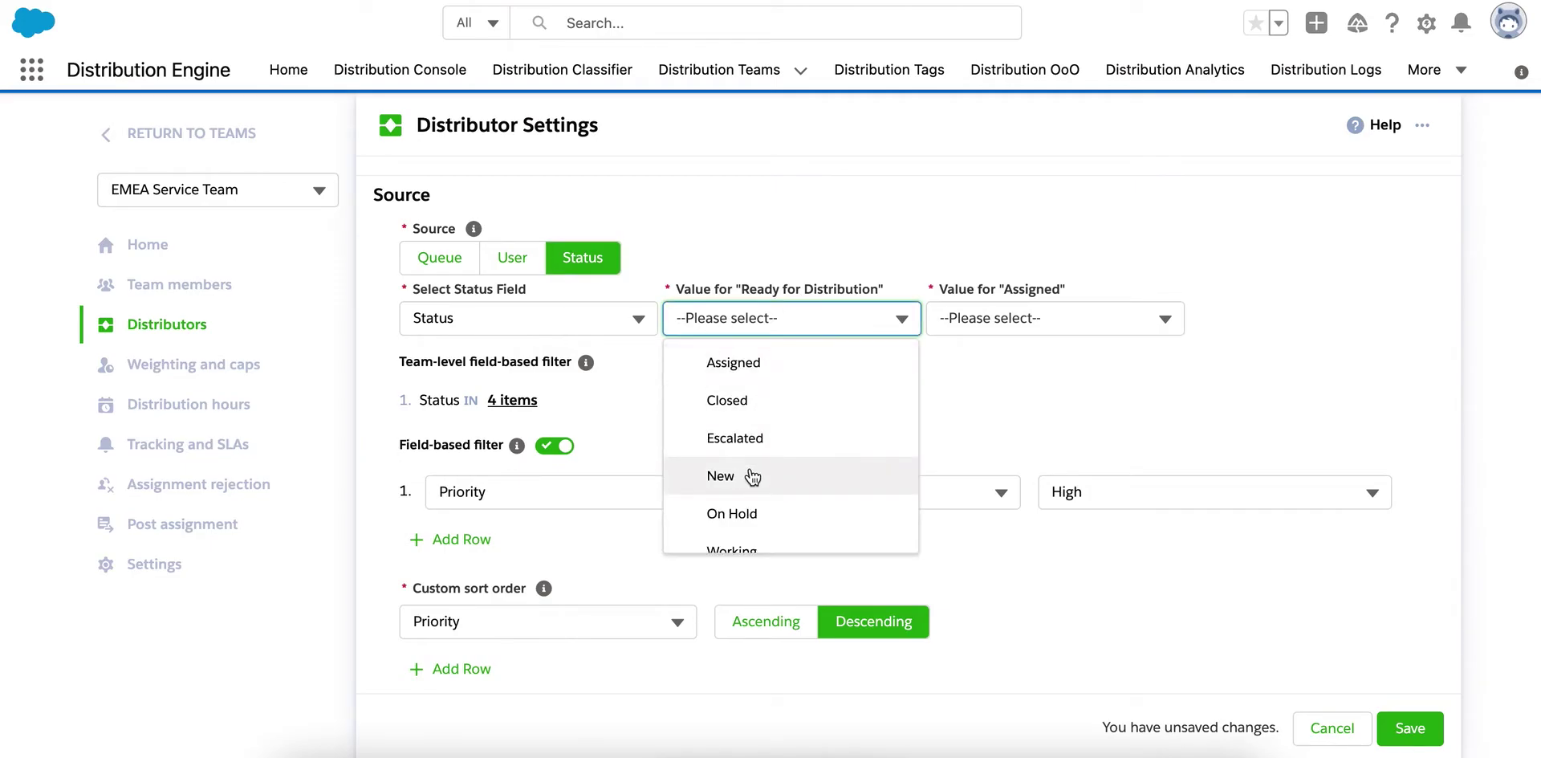
left_click(752, 476)
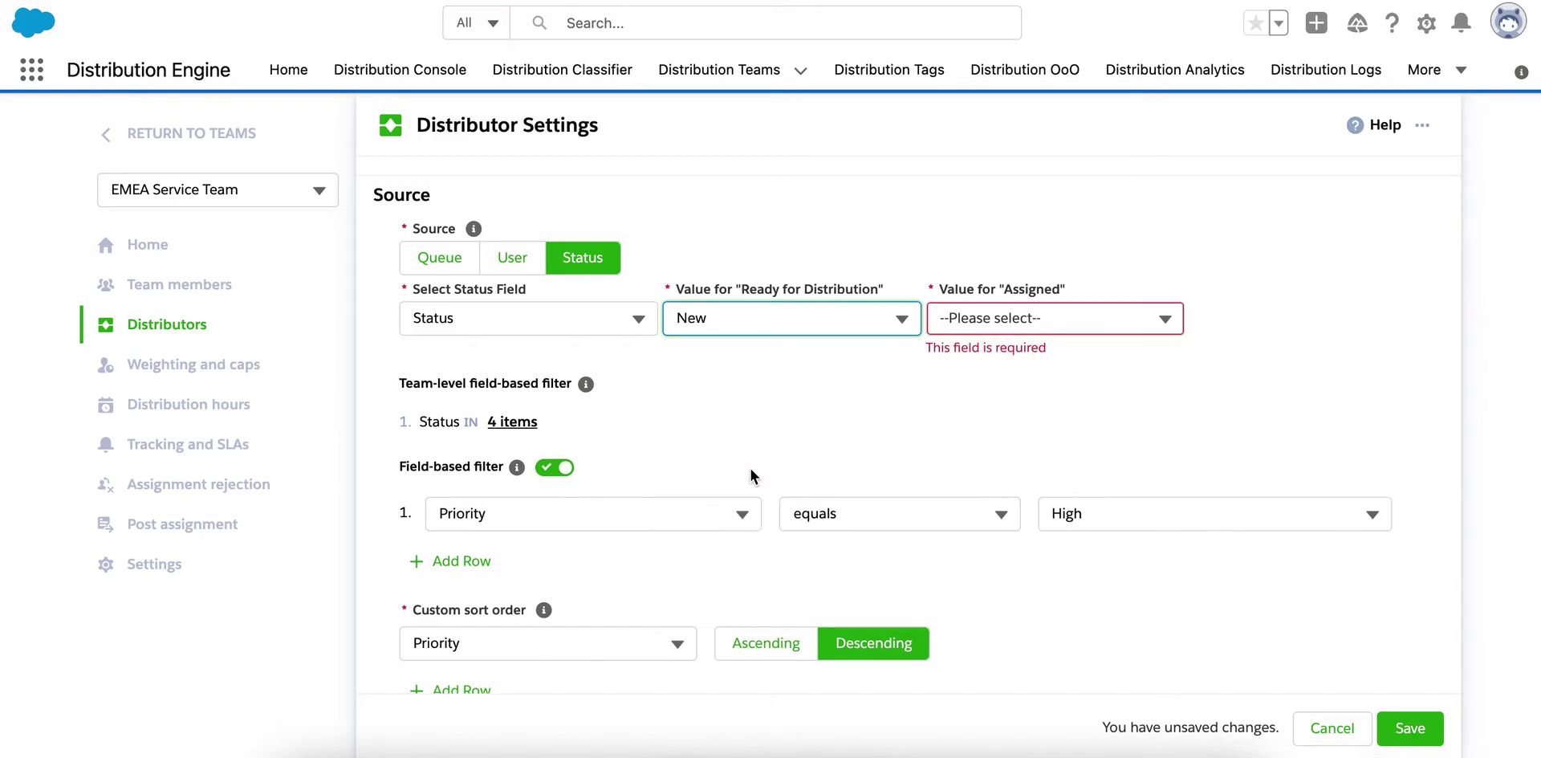
left_click(993, 321)
left_click(996, 365)
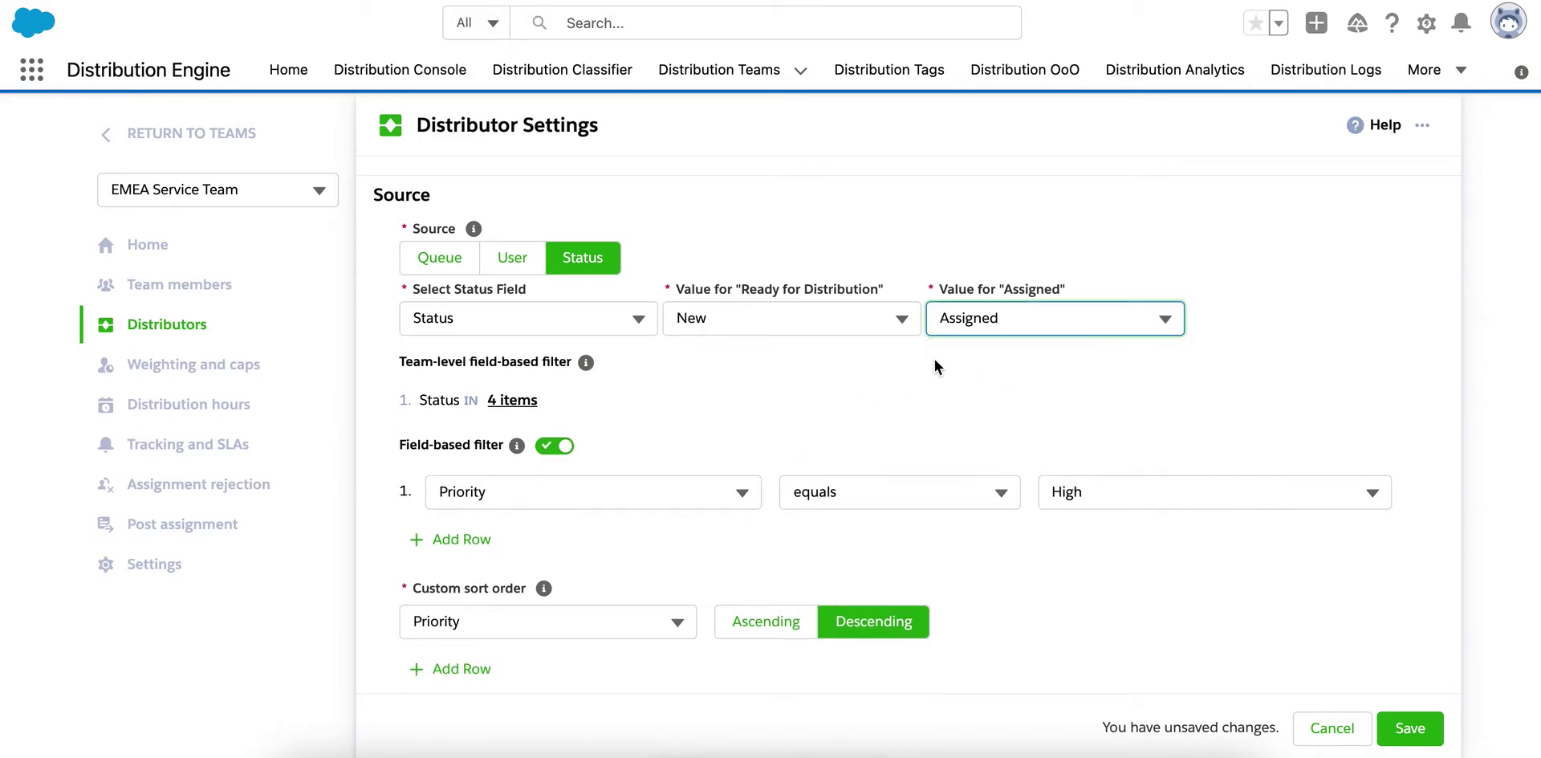
left_click(963, 349)
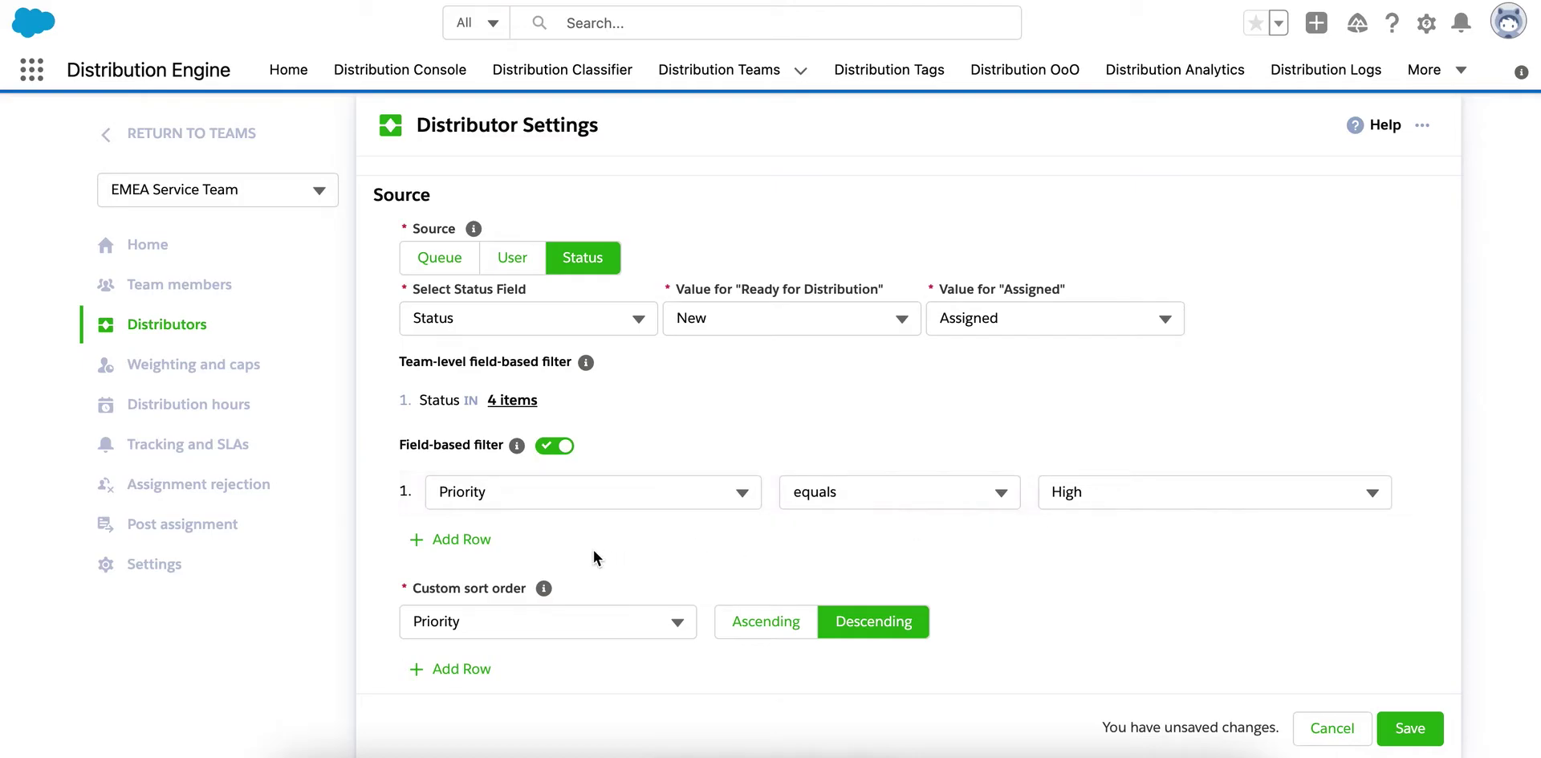
Add a second field-based filter condition where Case Type equals Feature Request.
left_click(476, 541)
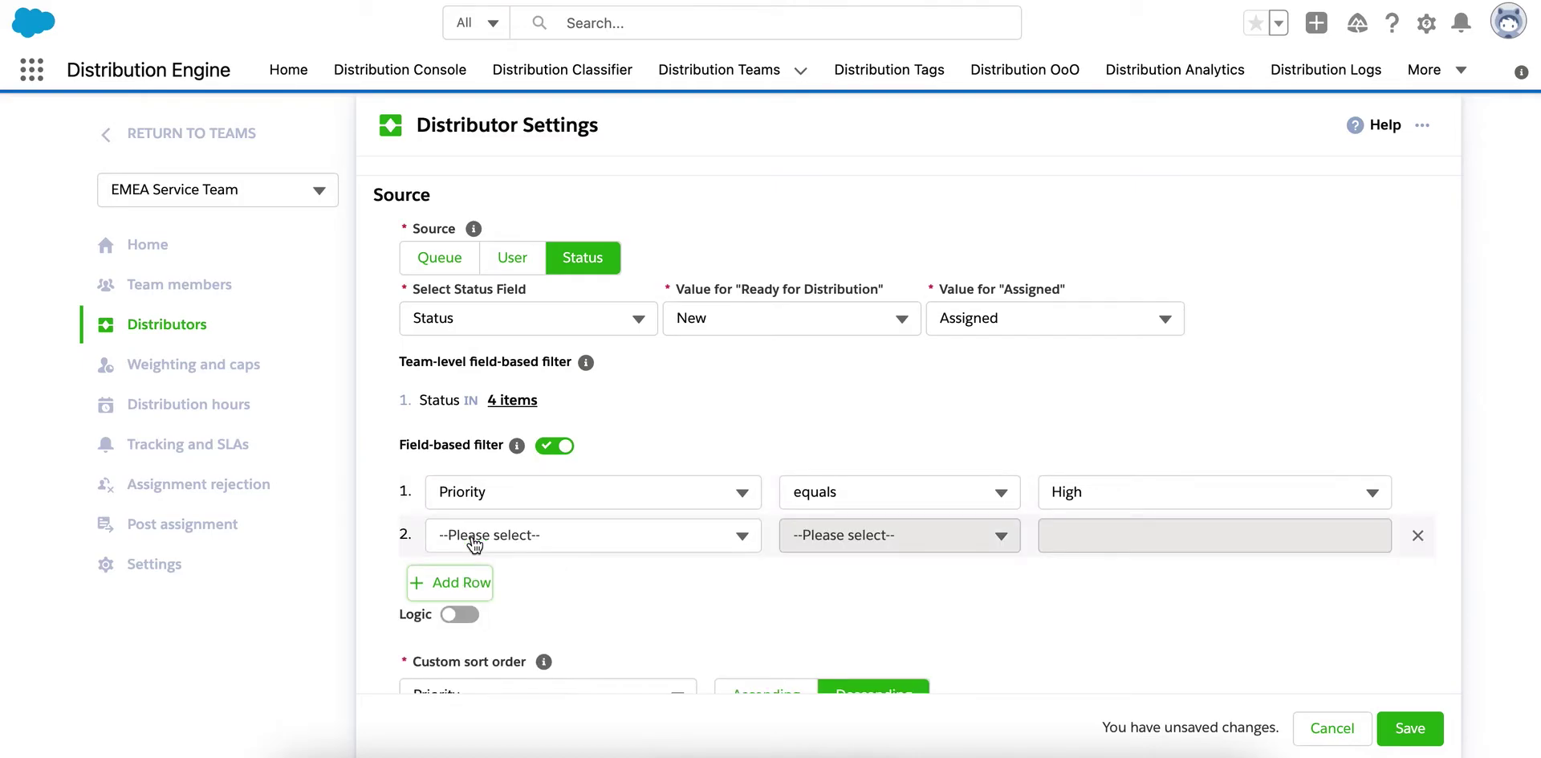
left_click(616, 547)
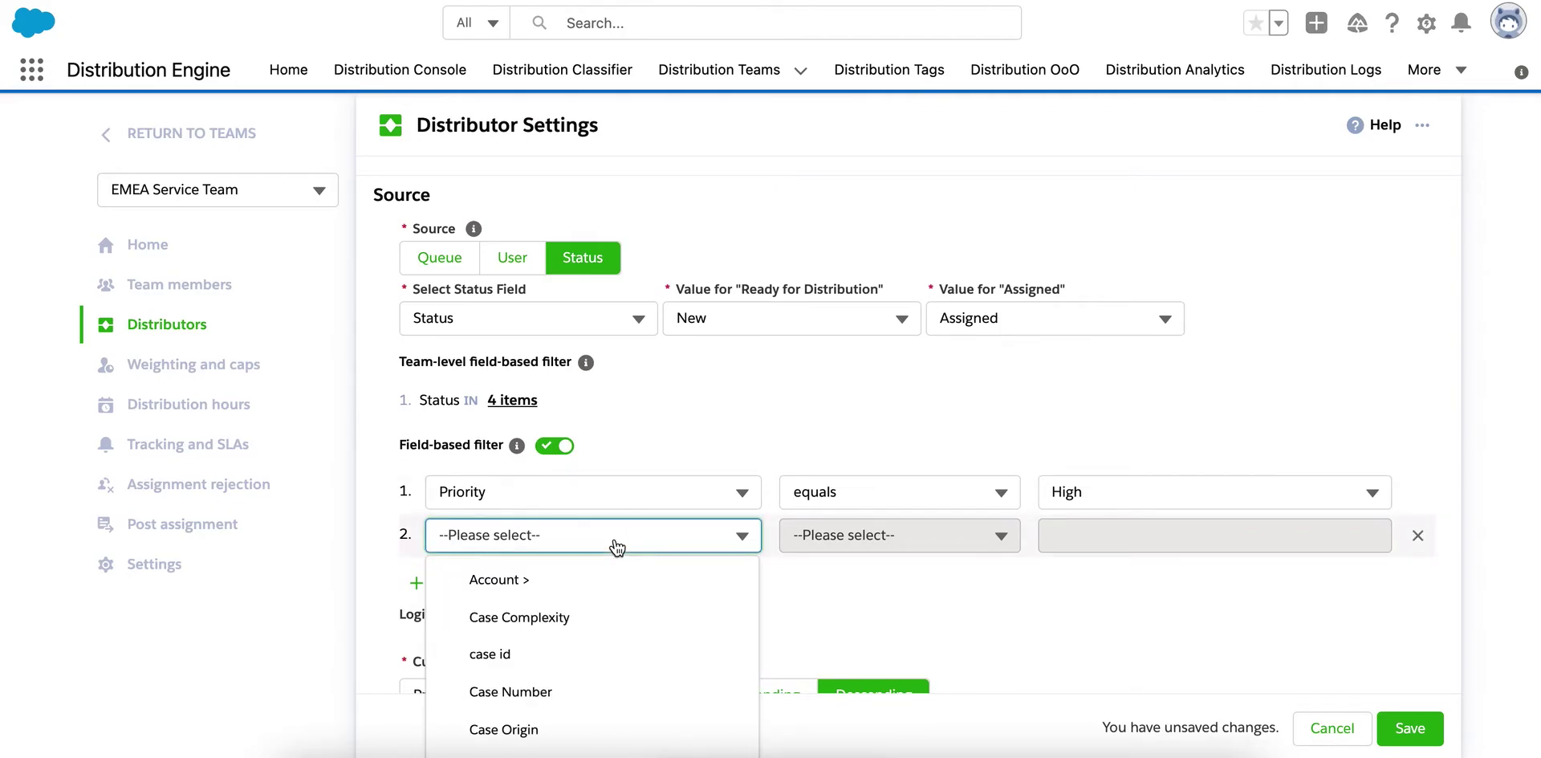
scroll(578, 634, "down", 3)
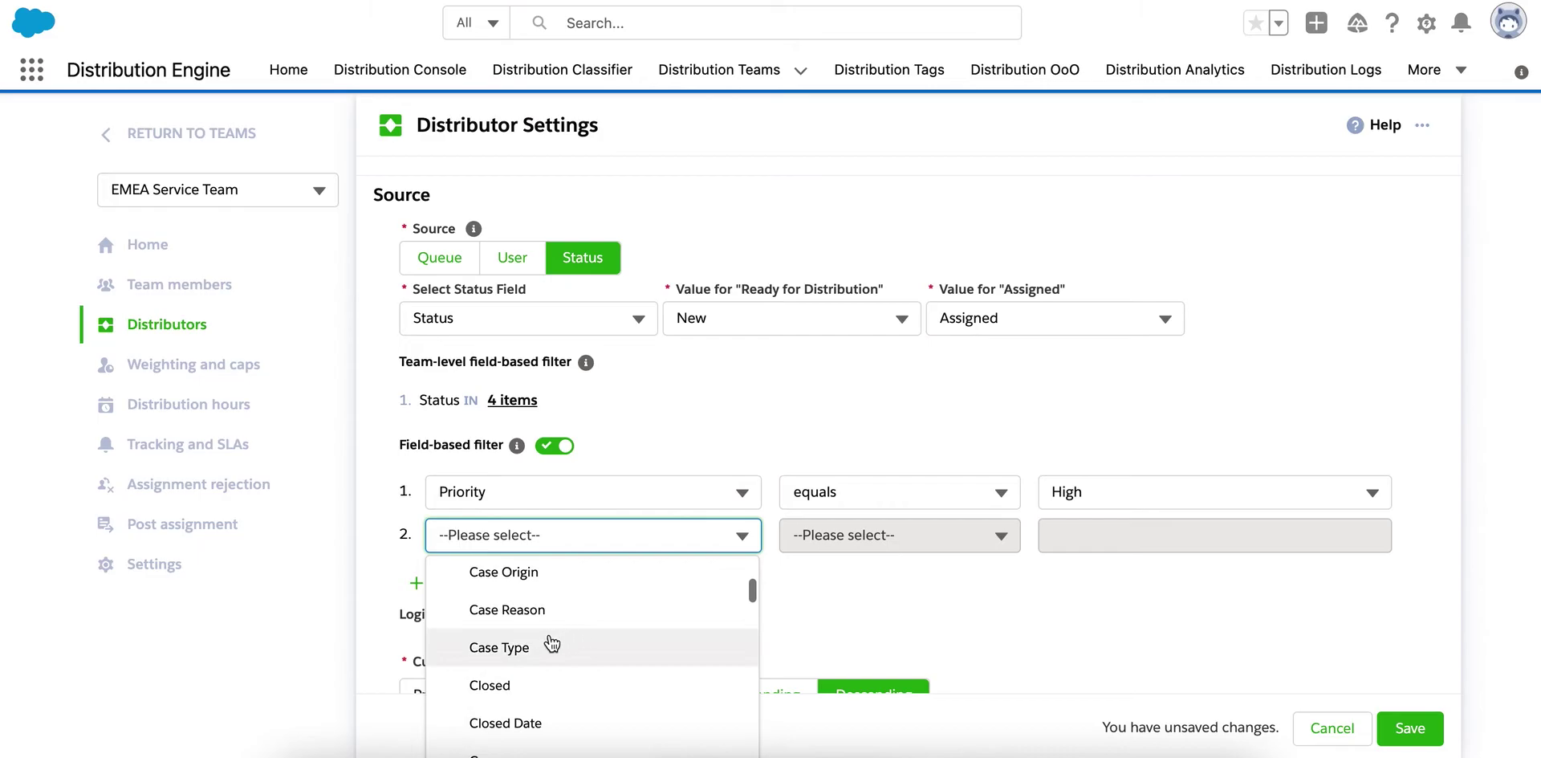
left_click(543, 641)
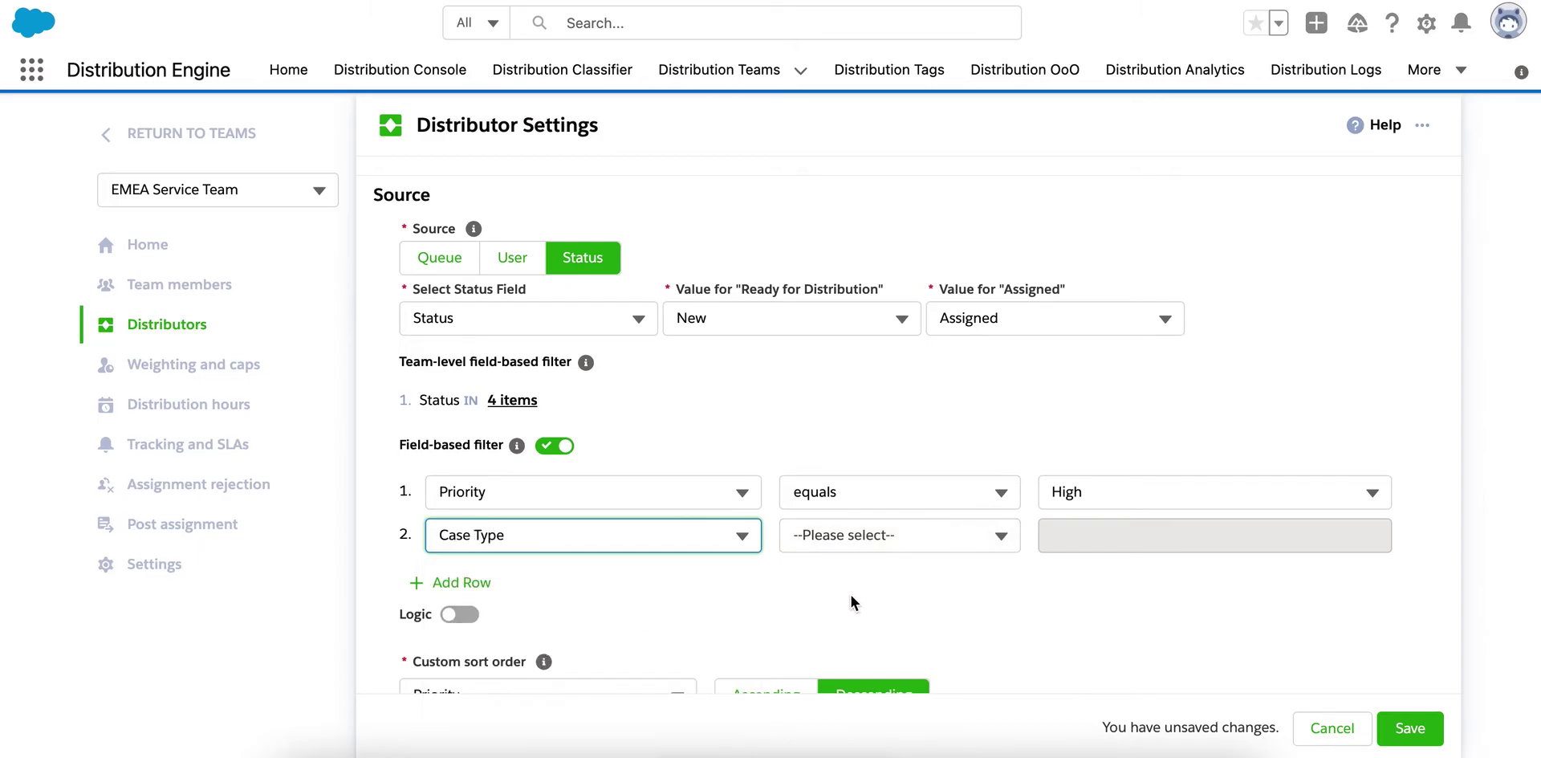
left_click(956, 546)
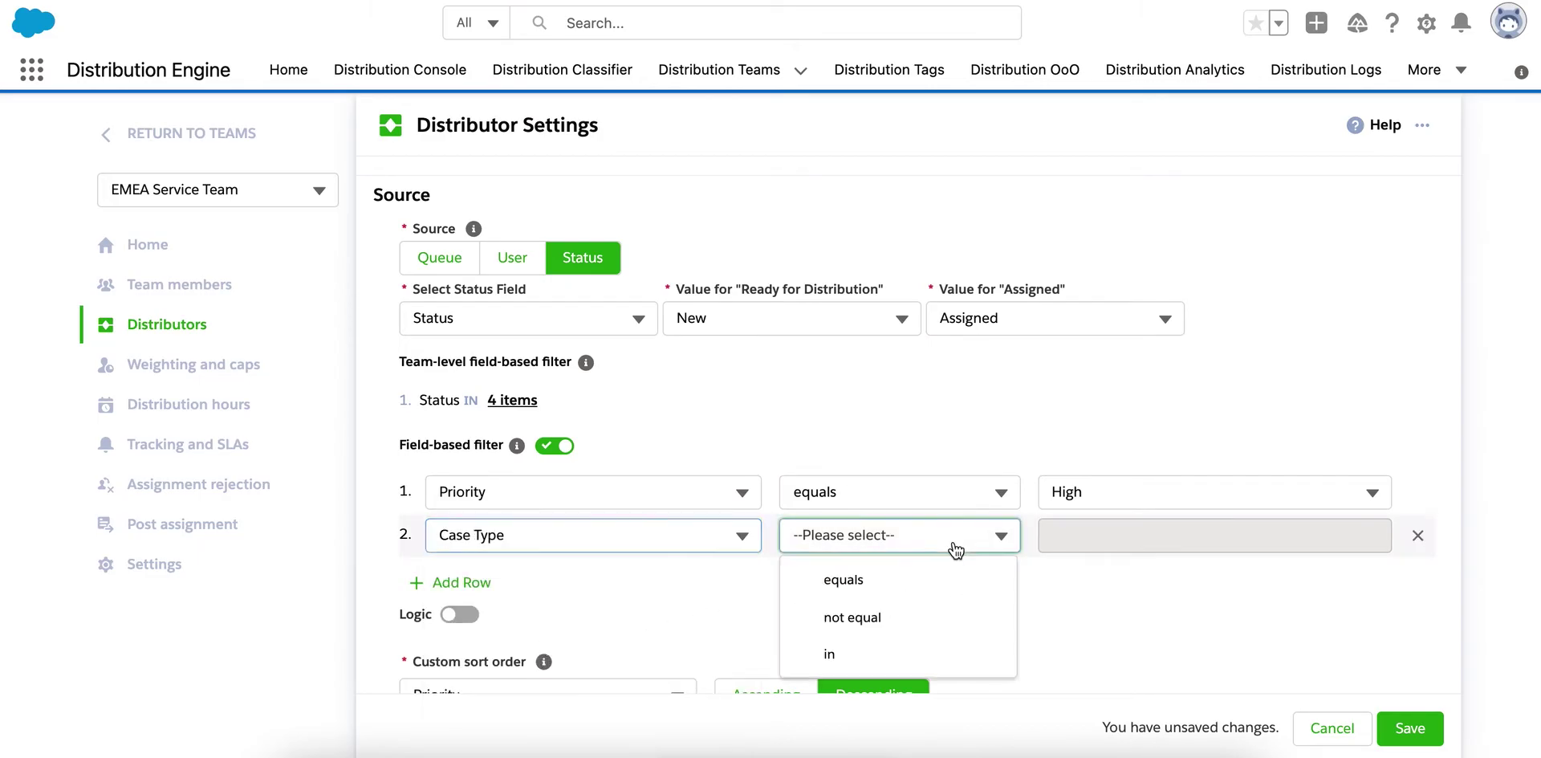
left_click(924, 582)
left_click(1059, 536)
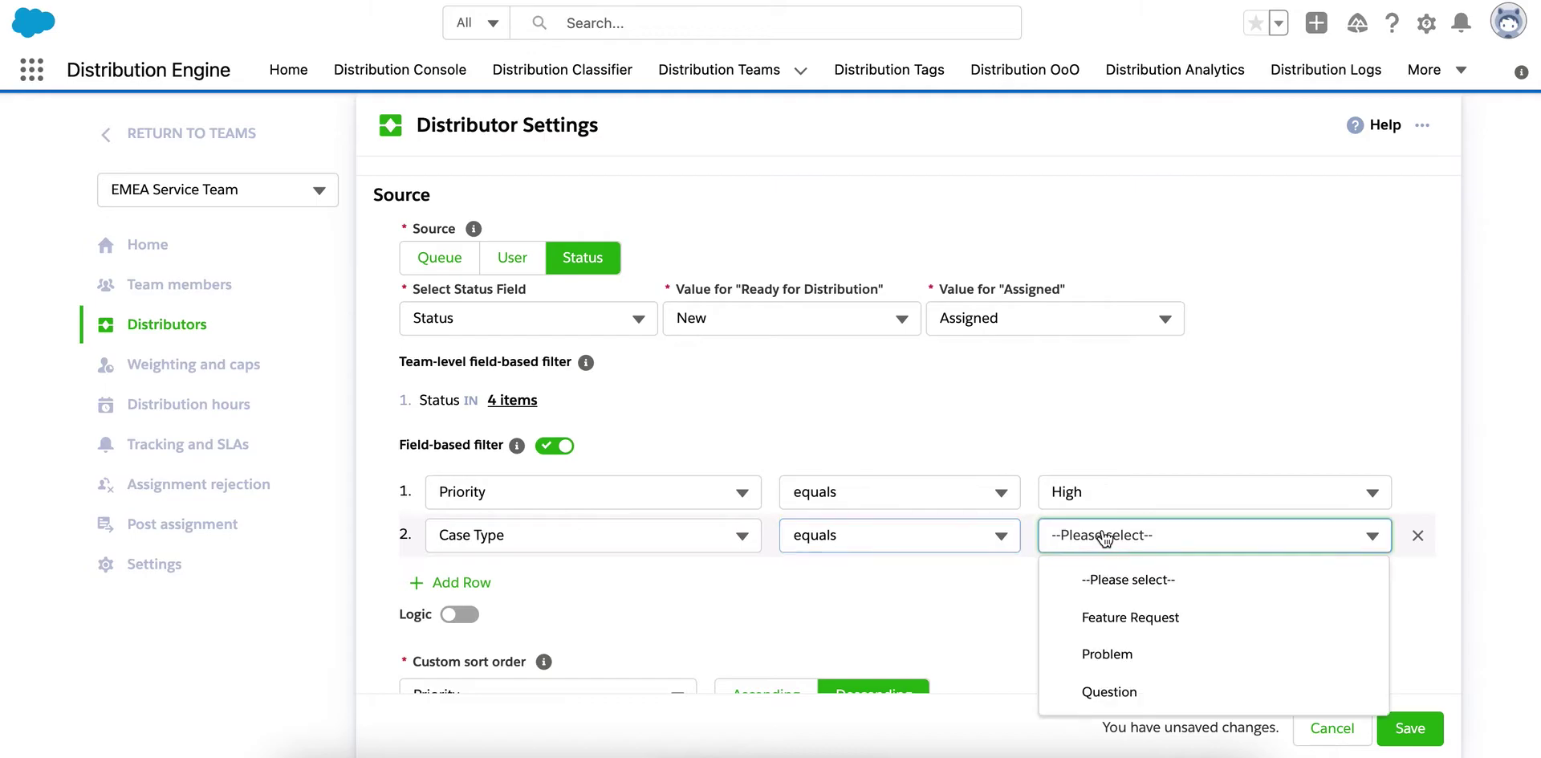
left_click(1121, 616)
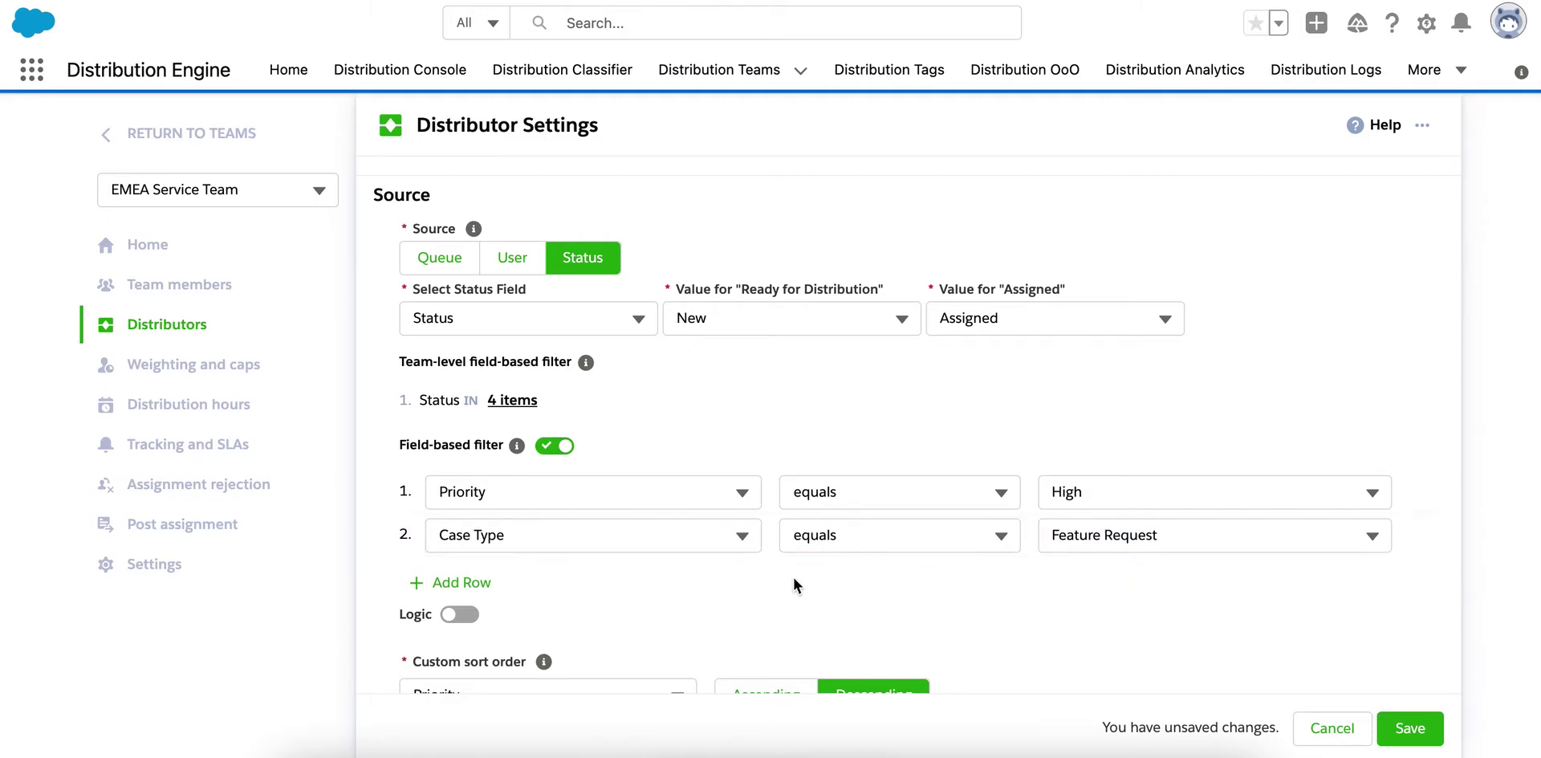
Enable filter logic for the field-based filter and change its expression to 1 OR 2.
left_click(458, 615)
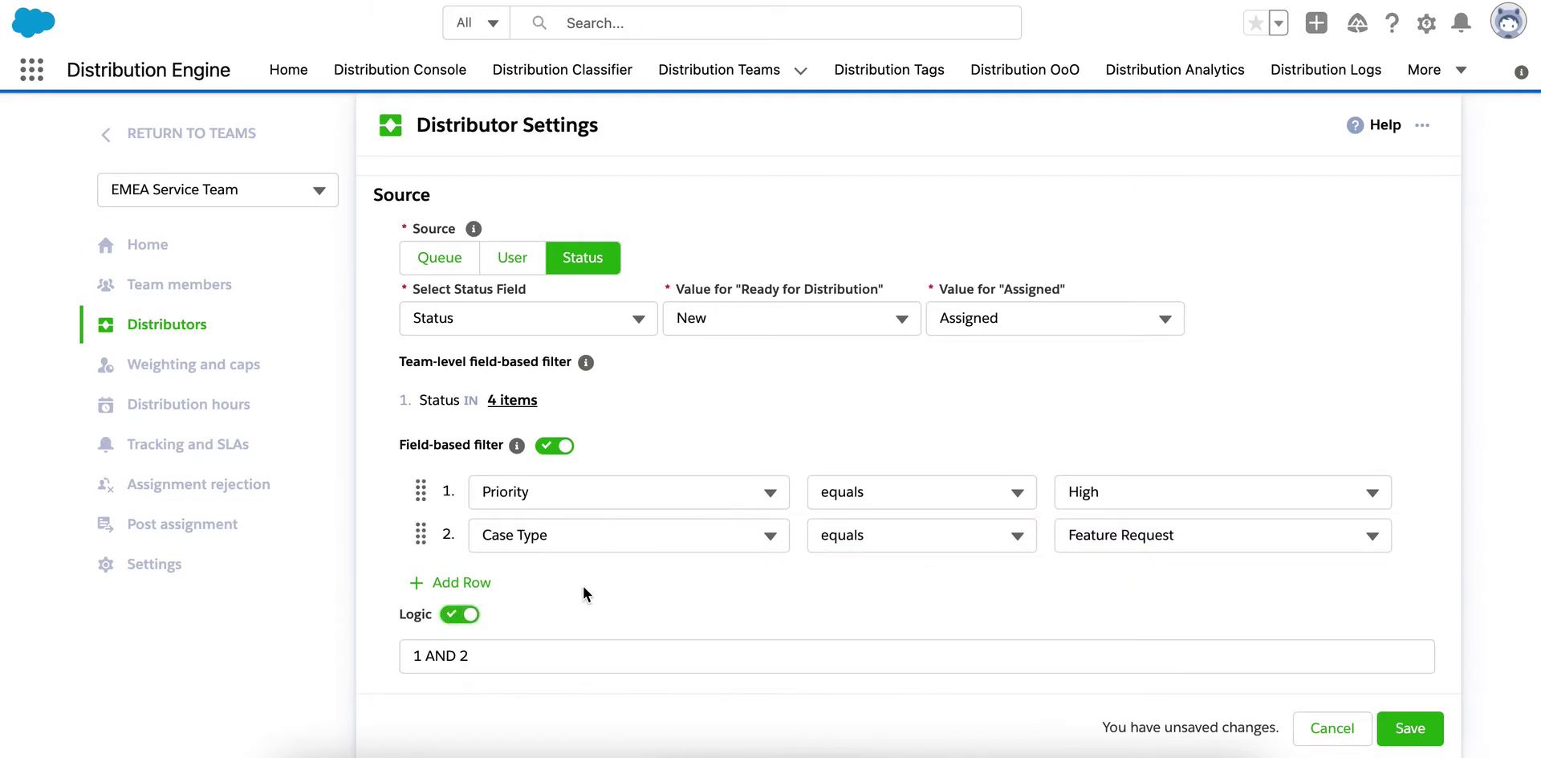
scroll(583, 586, "down", 2)
double_click(438, 505)
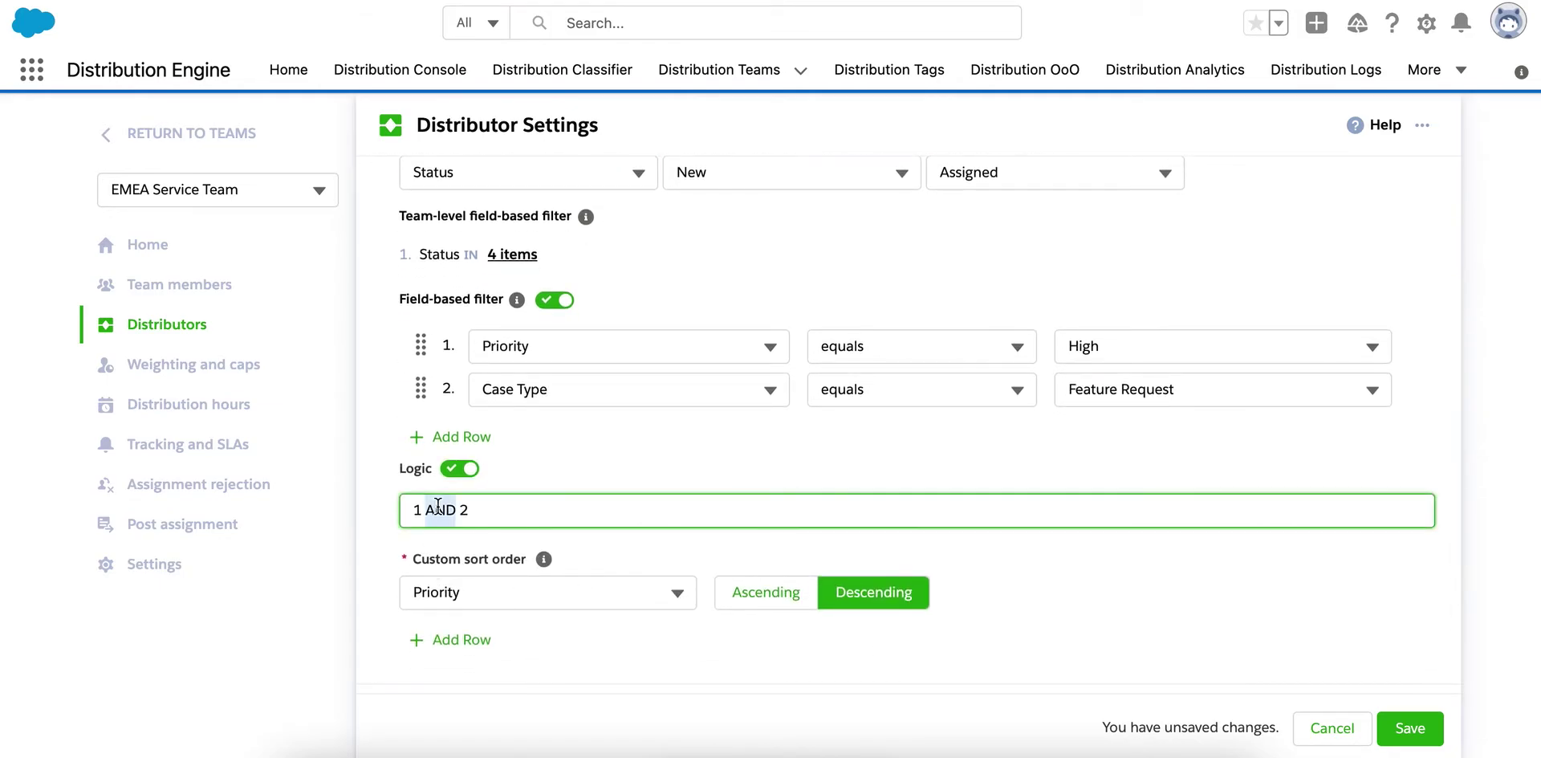
type("OR")
left_click(602, 446)
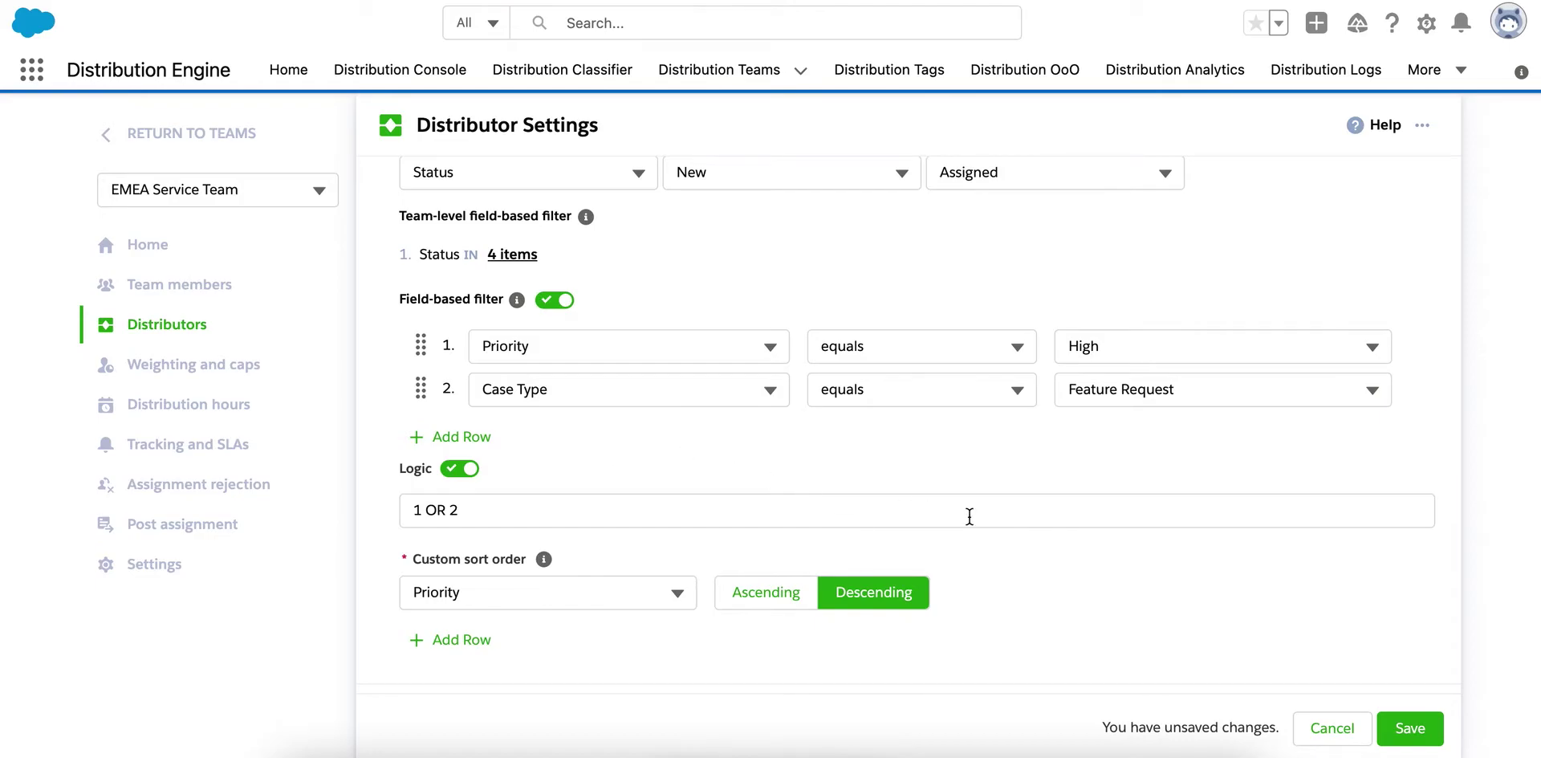
Discard the pending source and filter edits, and try assigning P1 Cases only to the first two listed team members.
left_click(1410, 727)
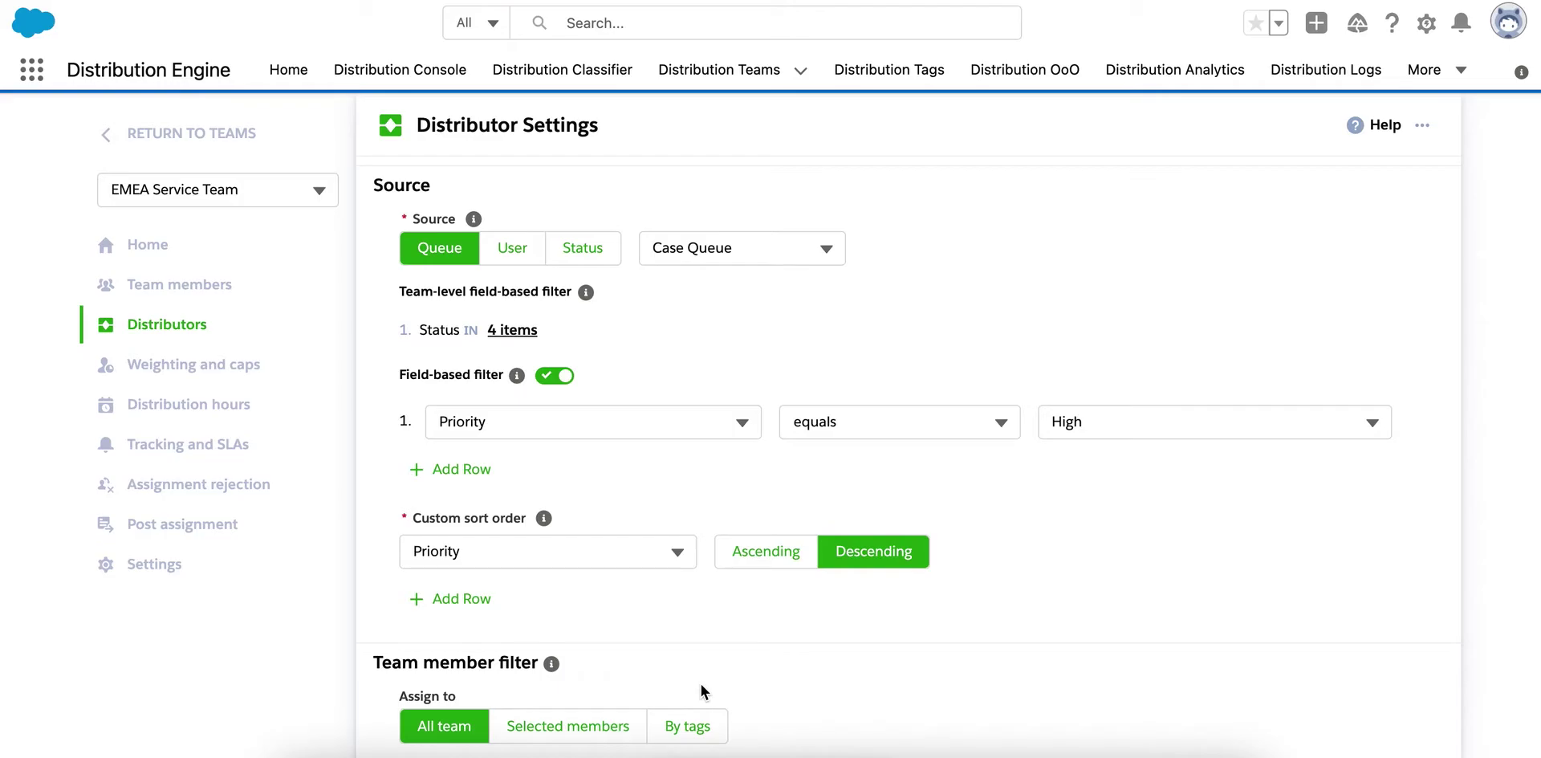
left_click(540, 733)
scroll(608, 574, "down", 3)
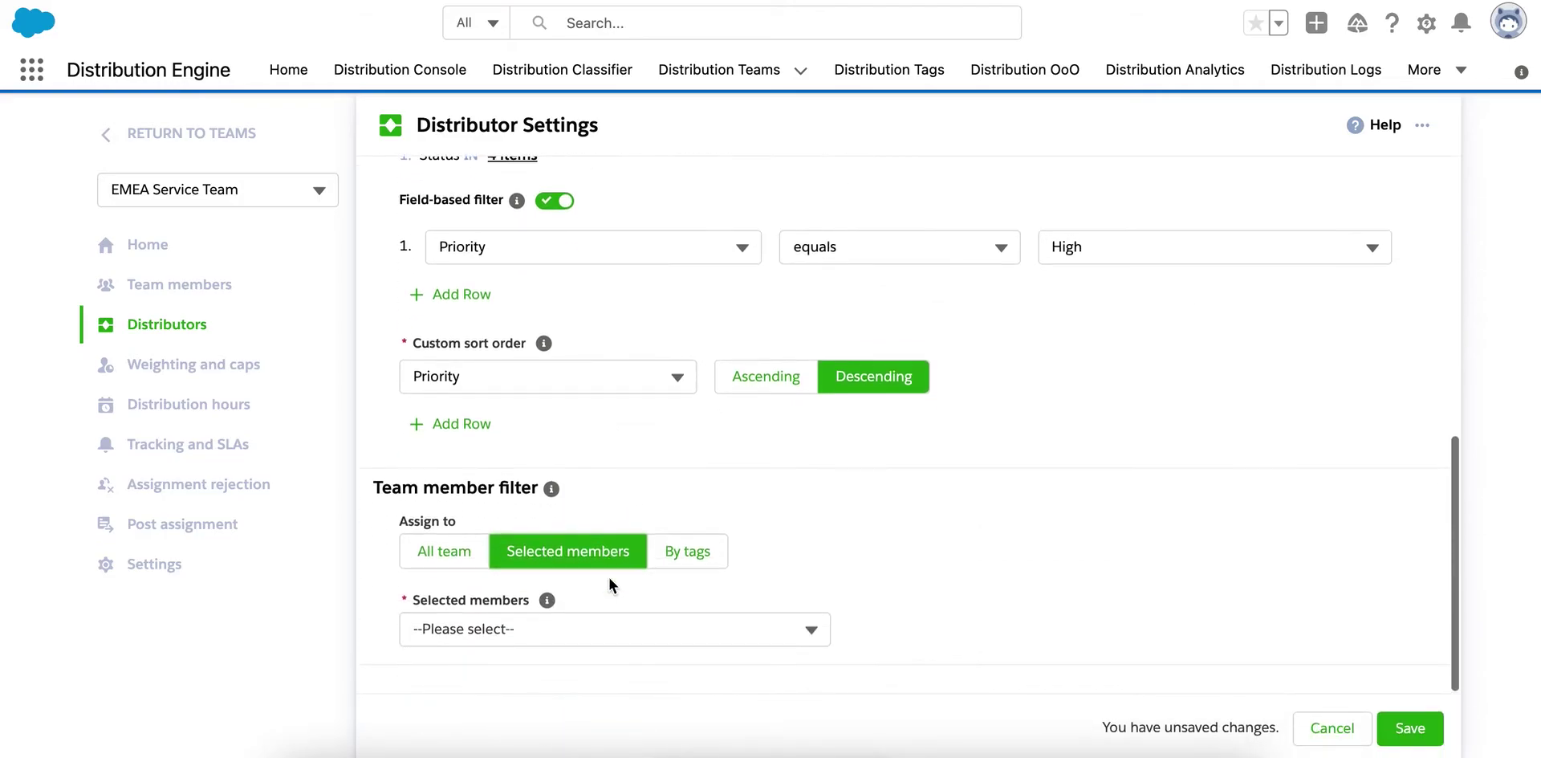
left_click(520, 629)
left_click(501, 674)
left_click(473, 712)
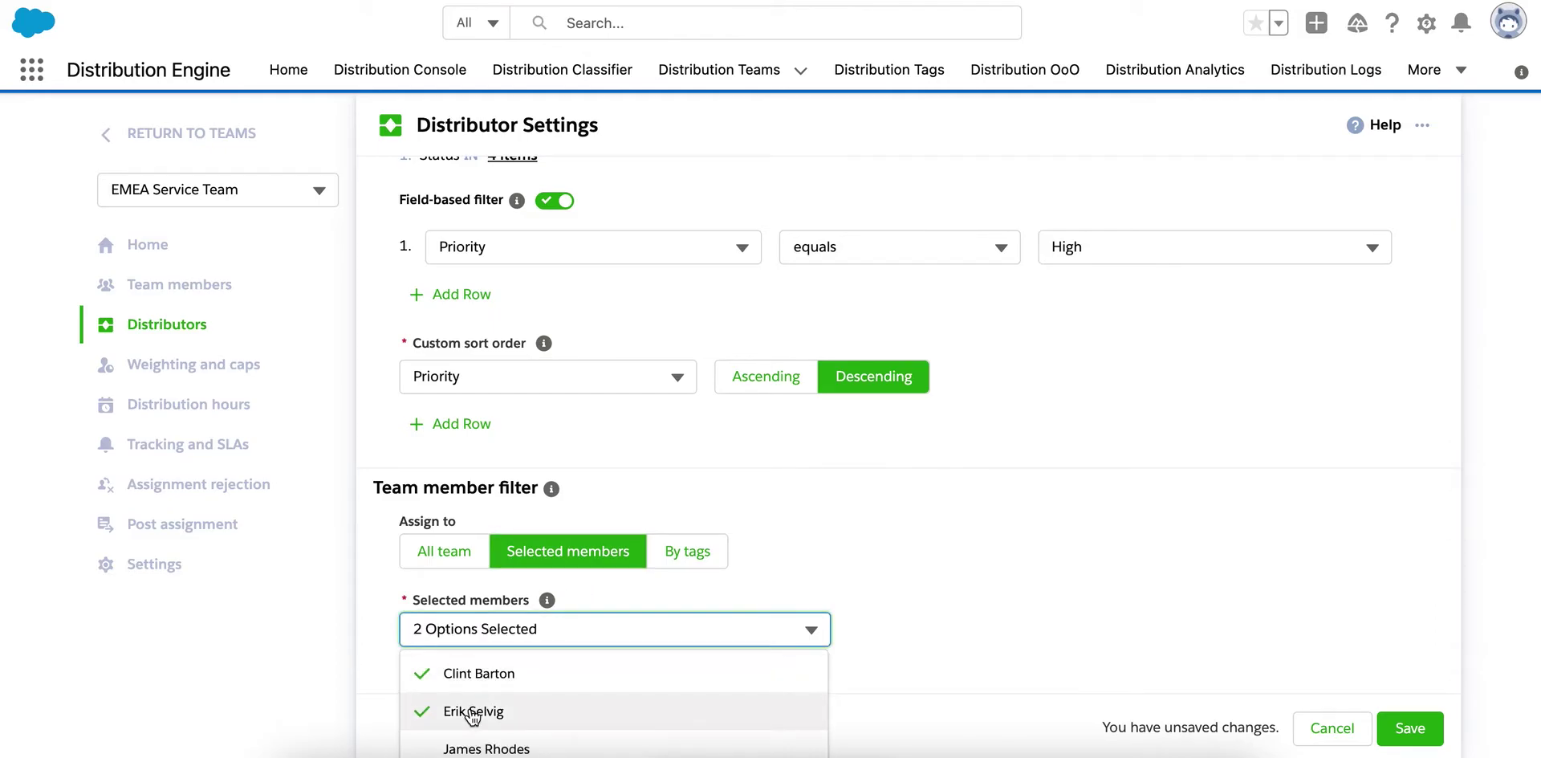
left_click(821, 569)
Switch the team member filter to By tags and review the tag collections and the EMEA Service Team's assigned tags.
left_click(686, 553)
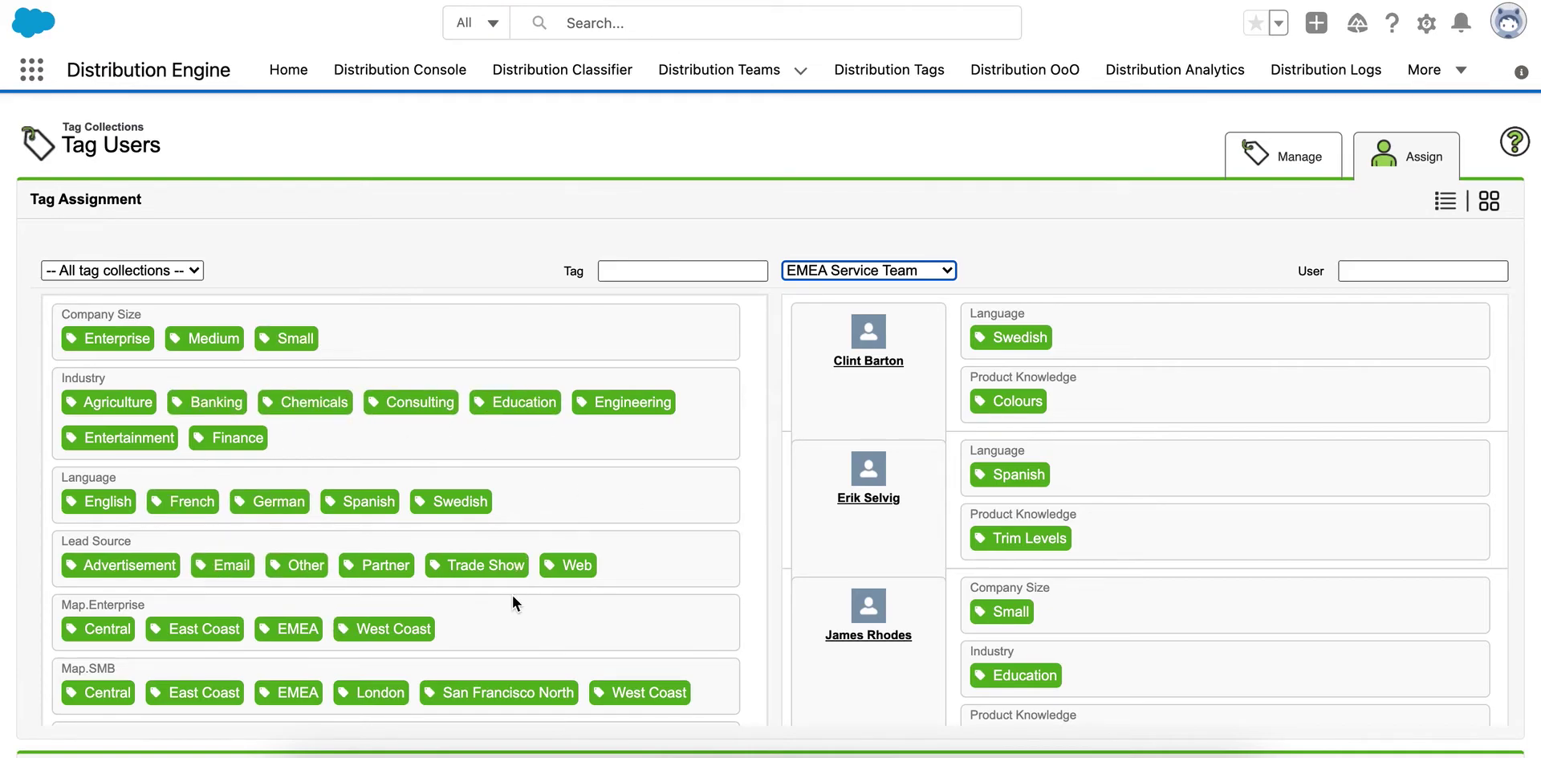
scroll(480, 637, "down", 5)
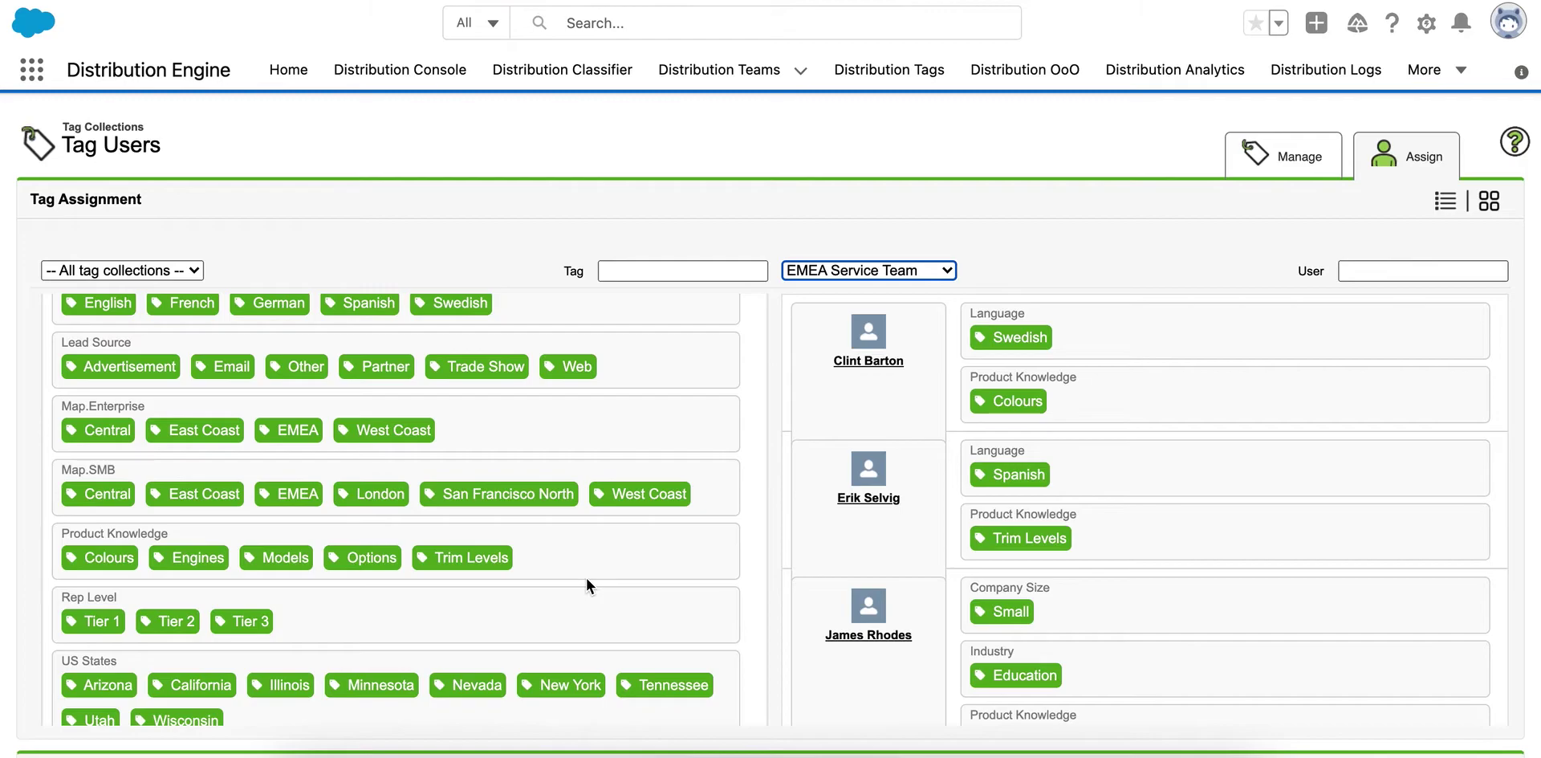
scroll(586, 578, "up", 5)
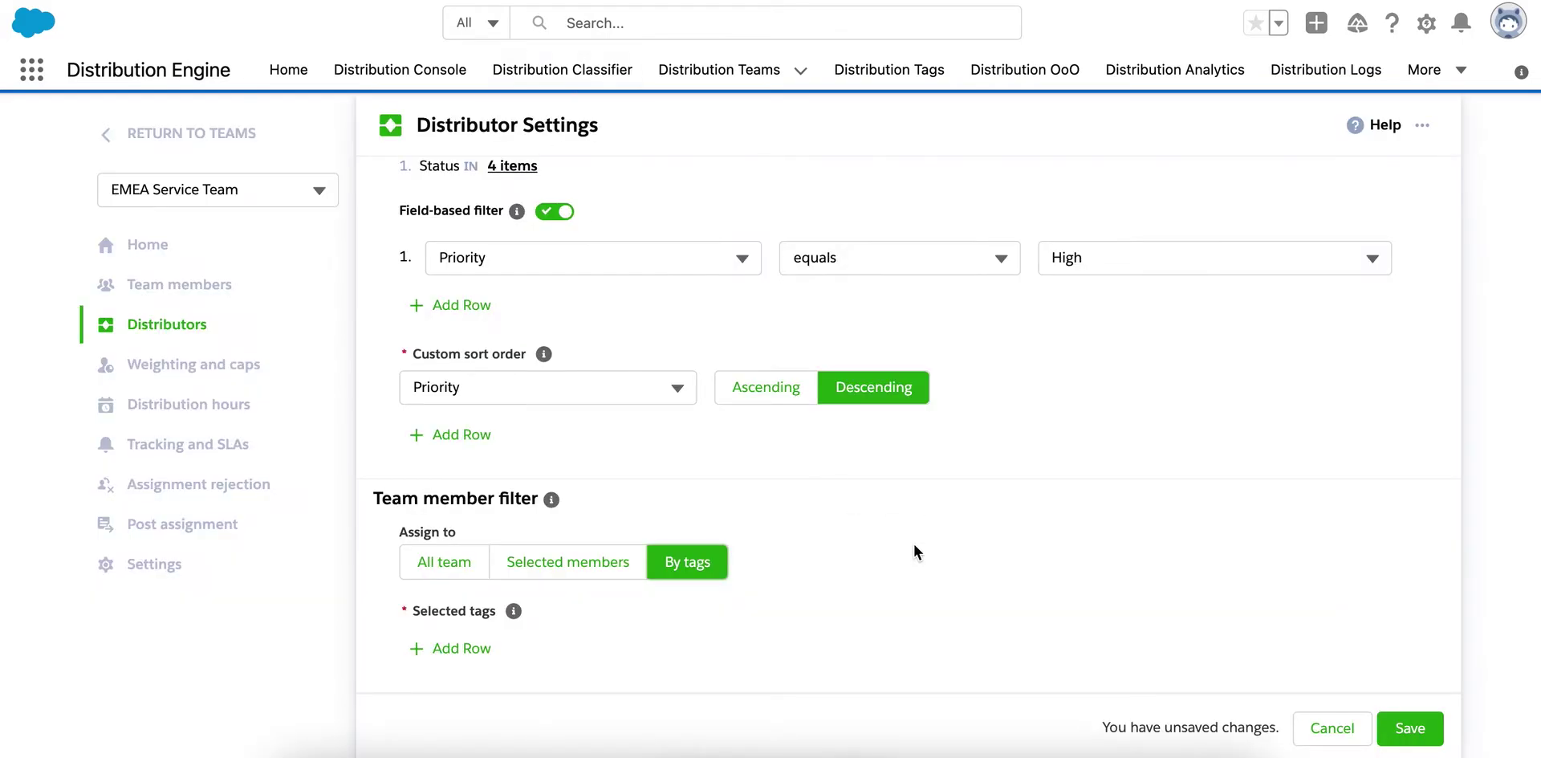
Add a Dynamic selected-tags row that uses the Product Knowledge tag collection.
left_click(464, 652)
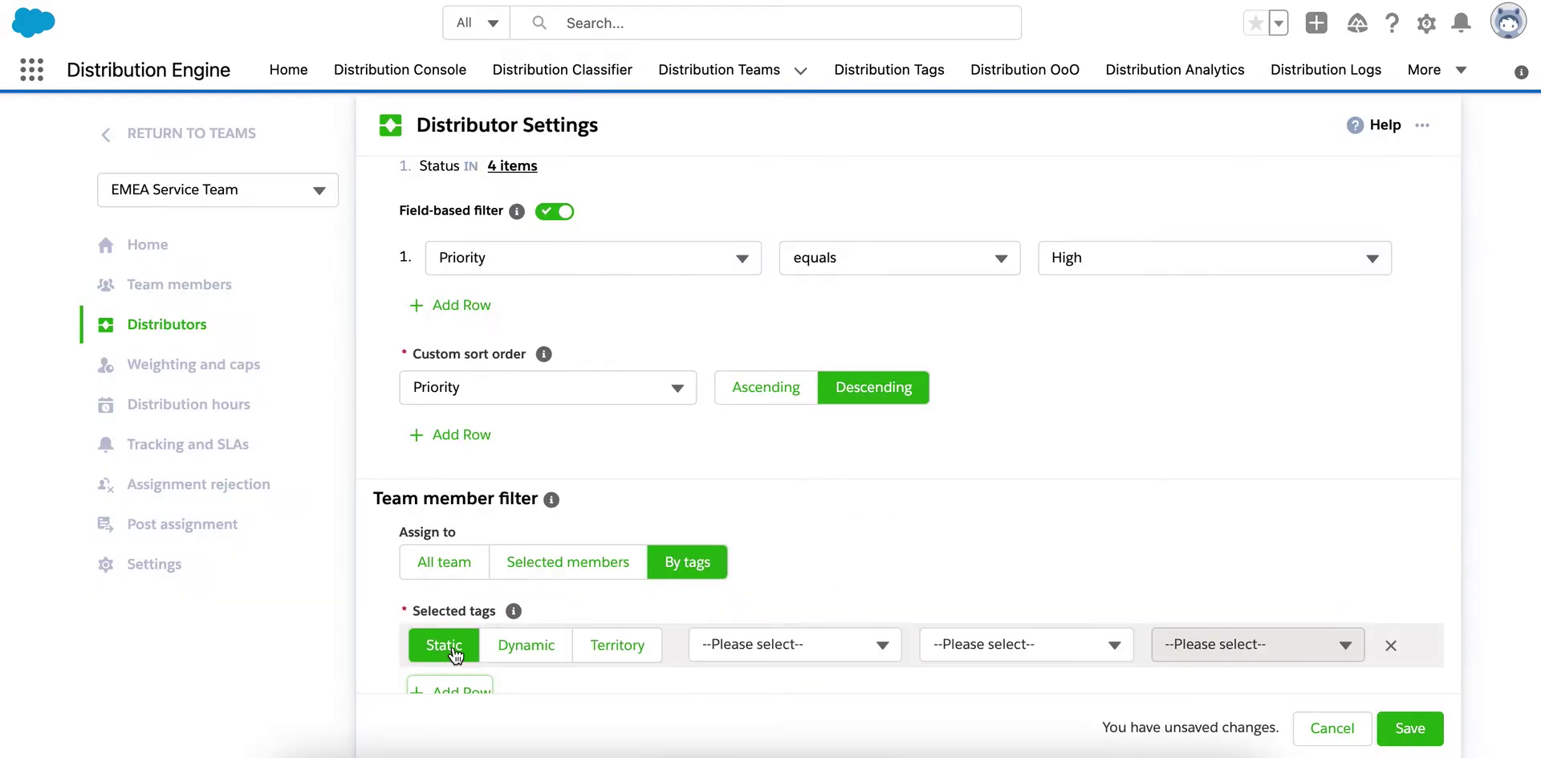
scroll(729, 513, "down", 1)
left_click(526, 598)
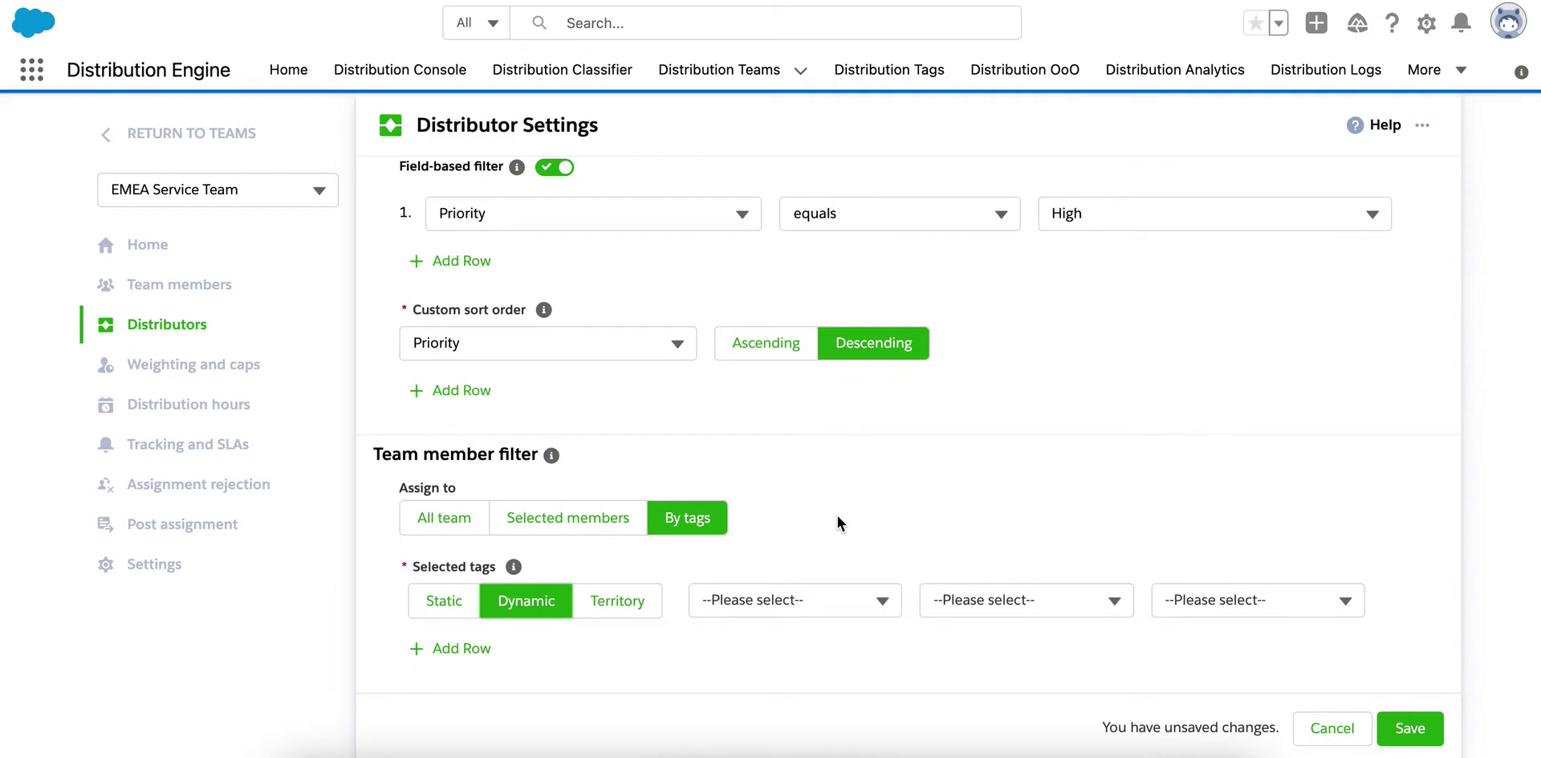
left_click(888, 600)
scroll(803, 690, "down", 3)
left_click(822, 695)
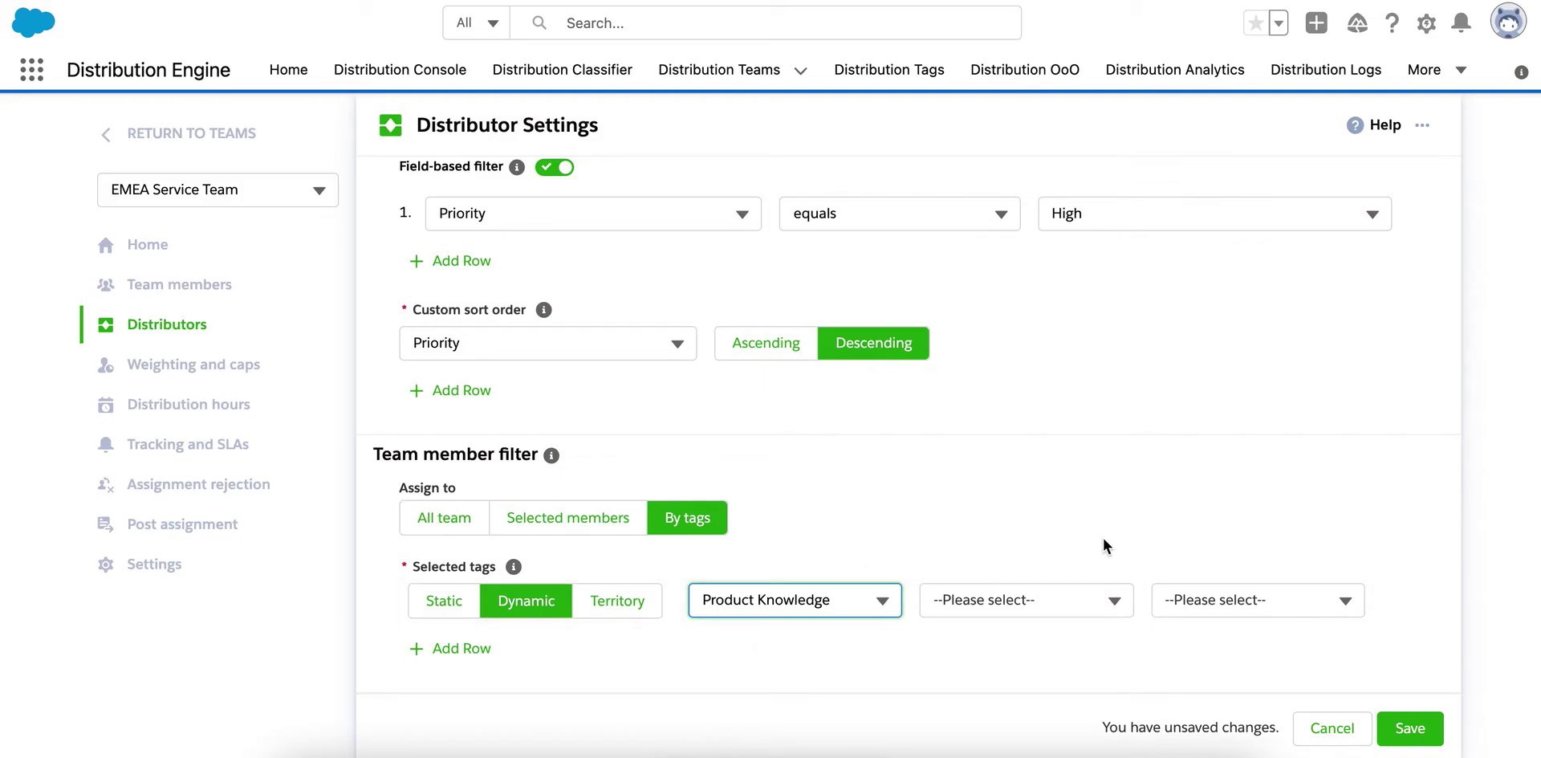
Set the dynamic tag row's operator to includes and its field to Product Knowledge, and discard the distributor changes.
left_click(1100, 604)
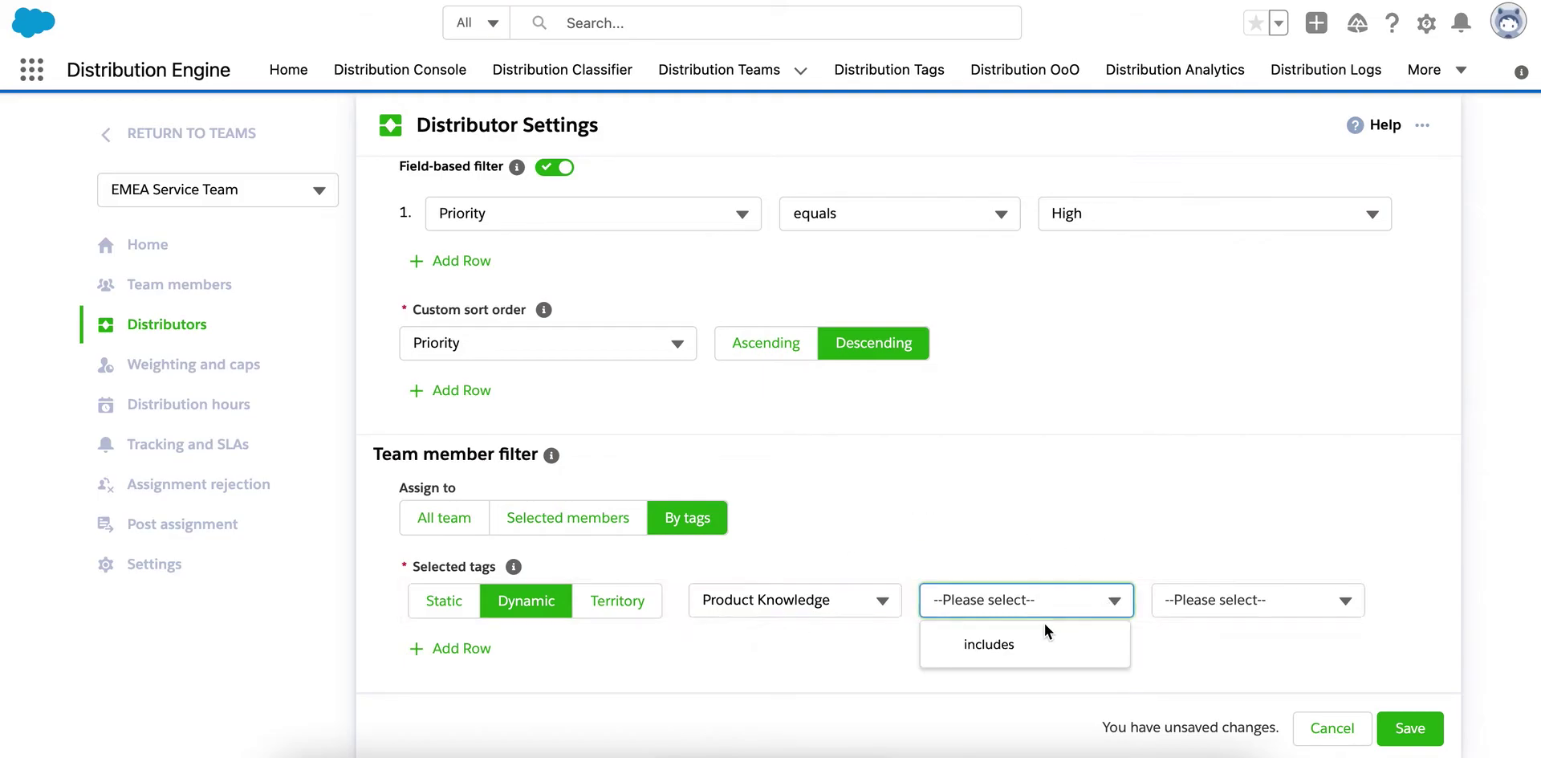
left_click(1090, 644)
left_click(1228, 602)
scroll(1240, 672, "down", 5)
scroll(1240, 673, "down", 4)
left_click(1237, 706)
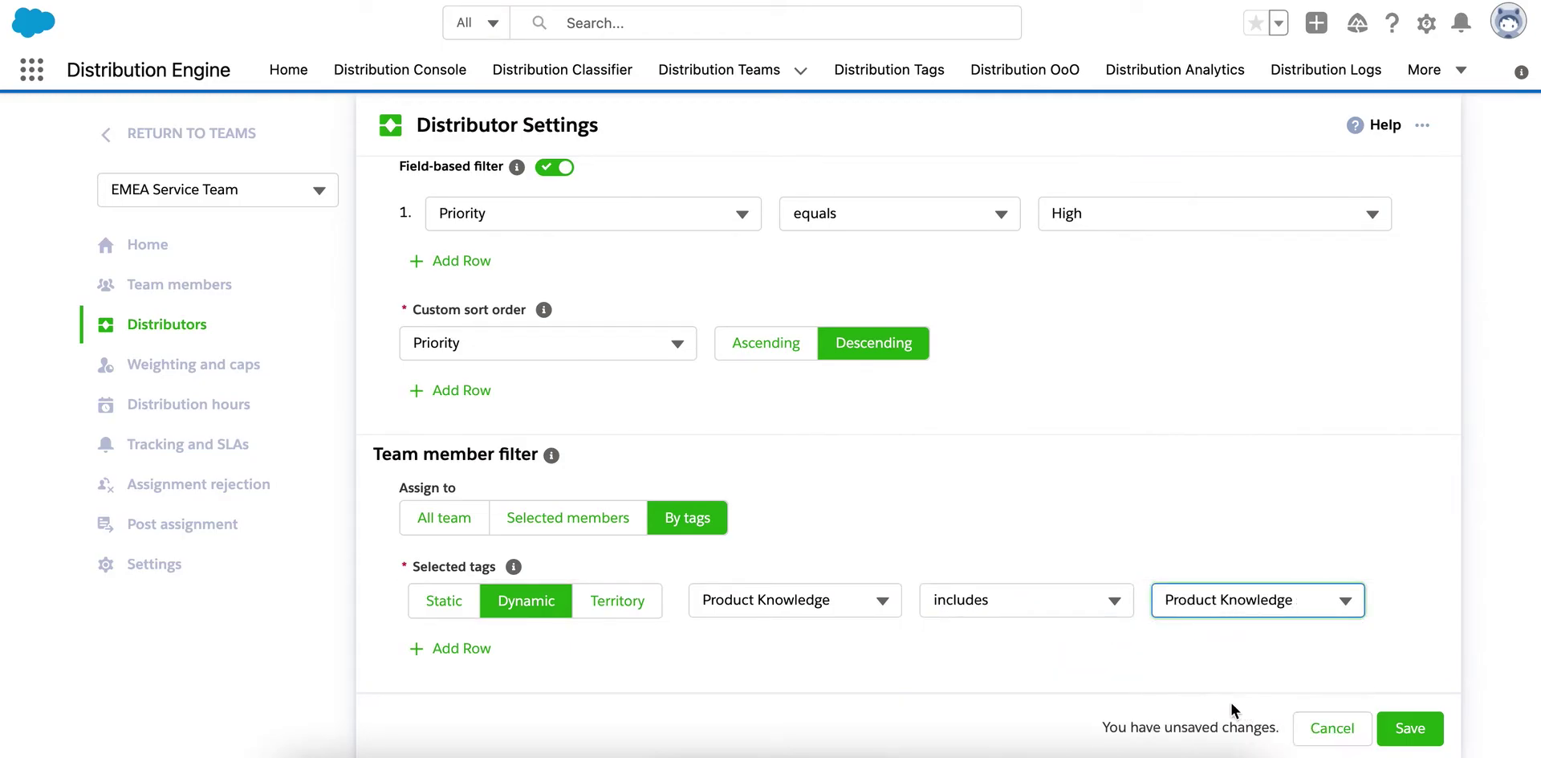
left_click(1121, 509)
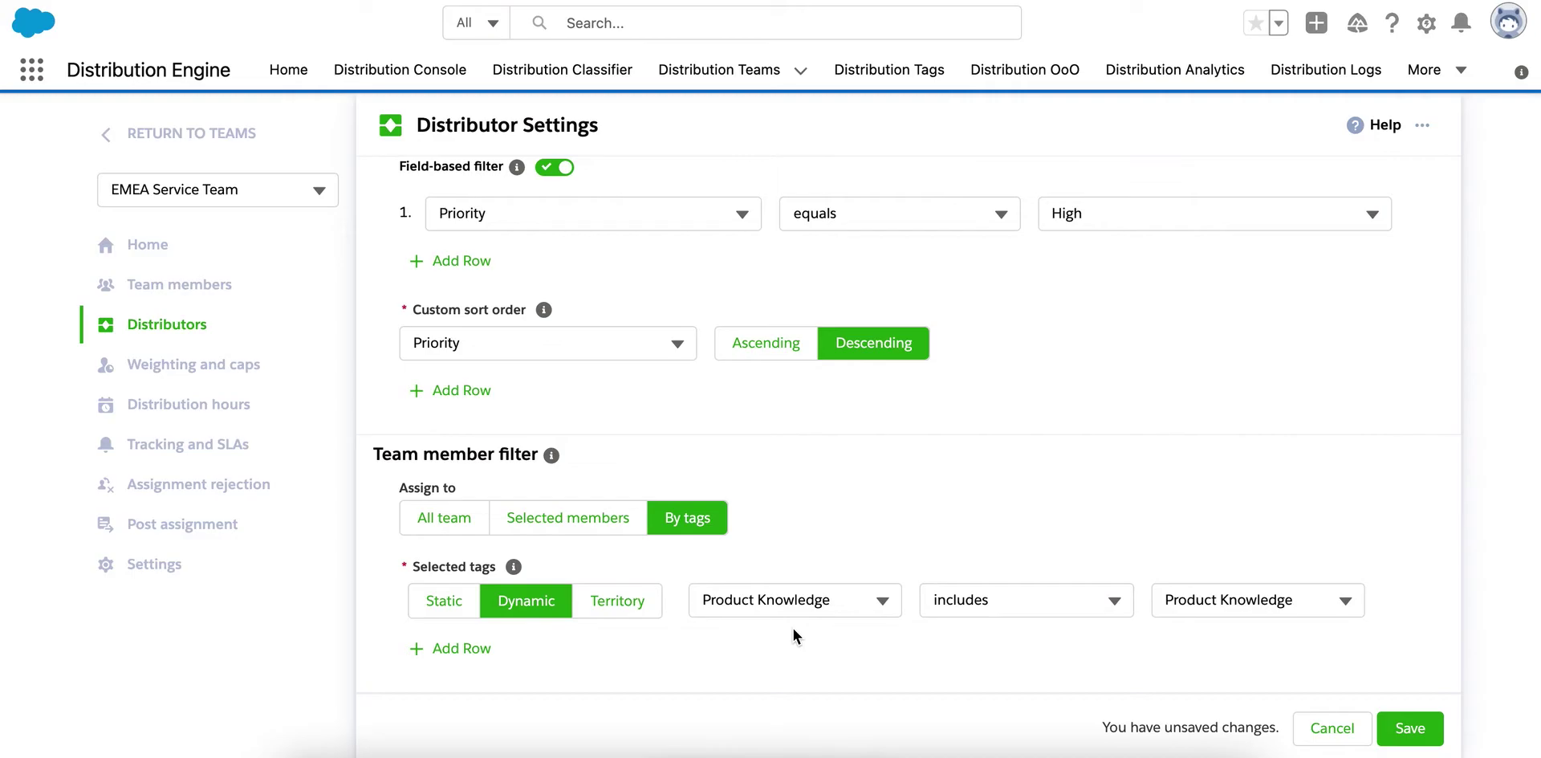
left_click(1329, 727)
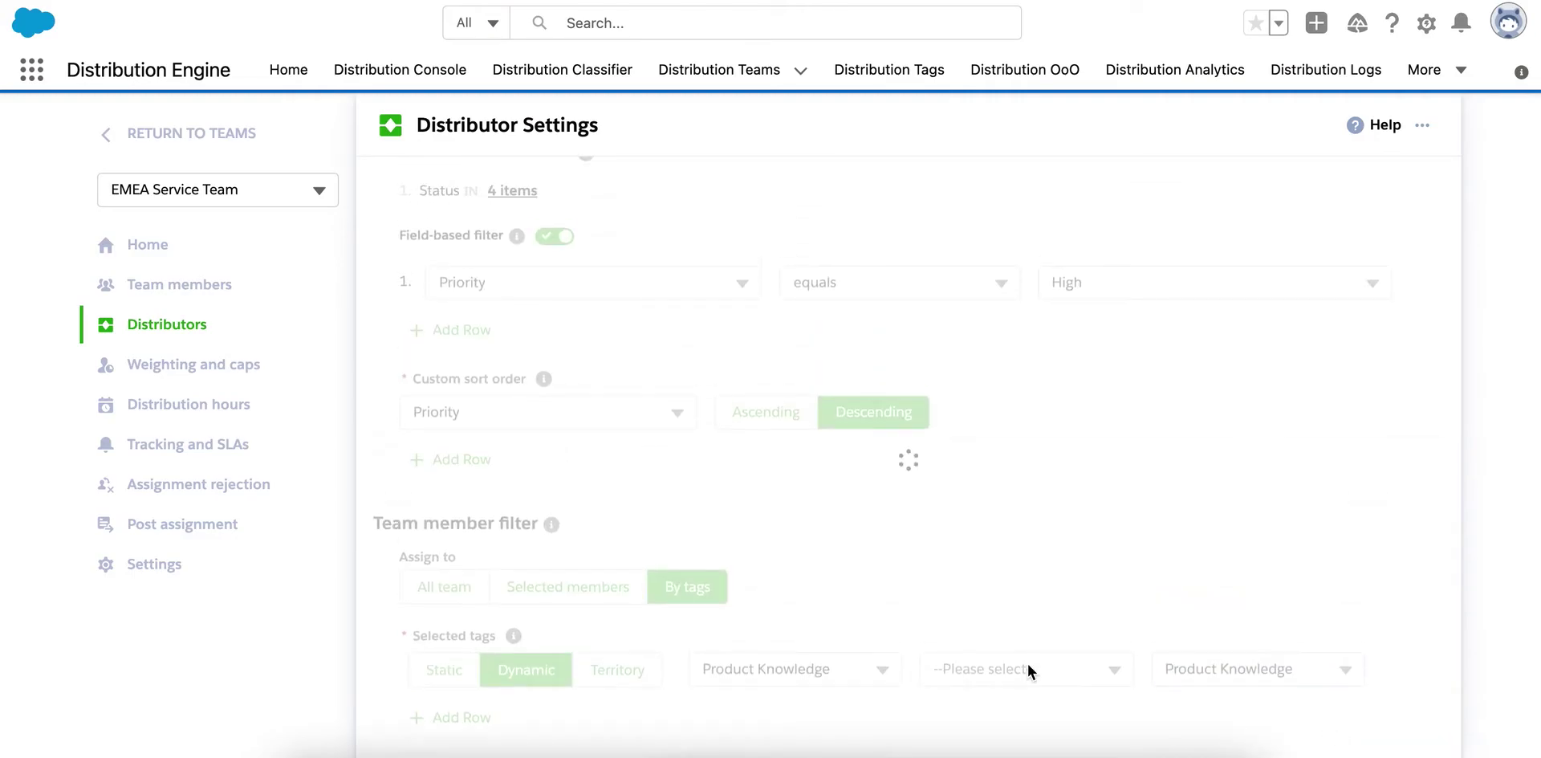
Try team-level weightings of 2 for the first team member and 0.5 for the second, and cancel the changes.
left_click(173, 368)
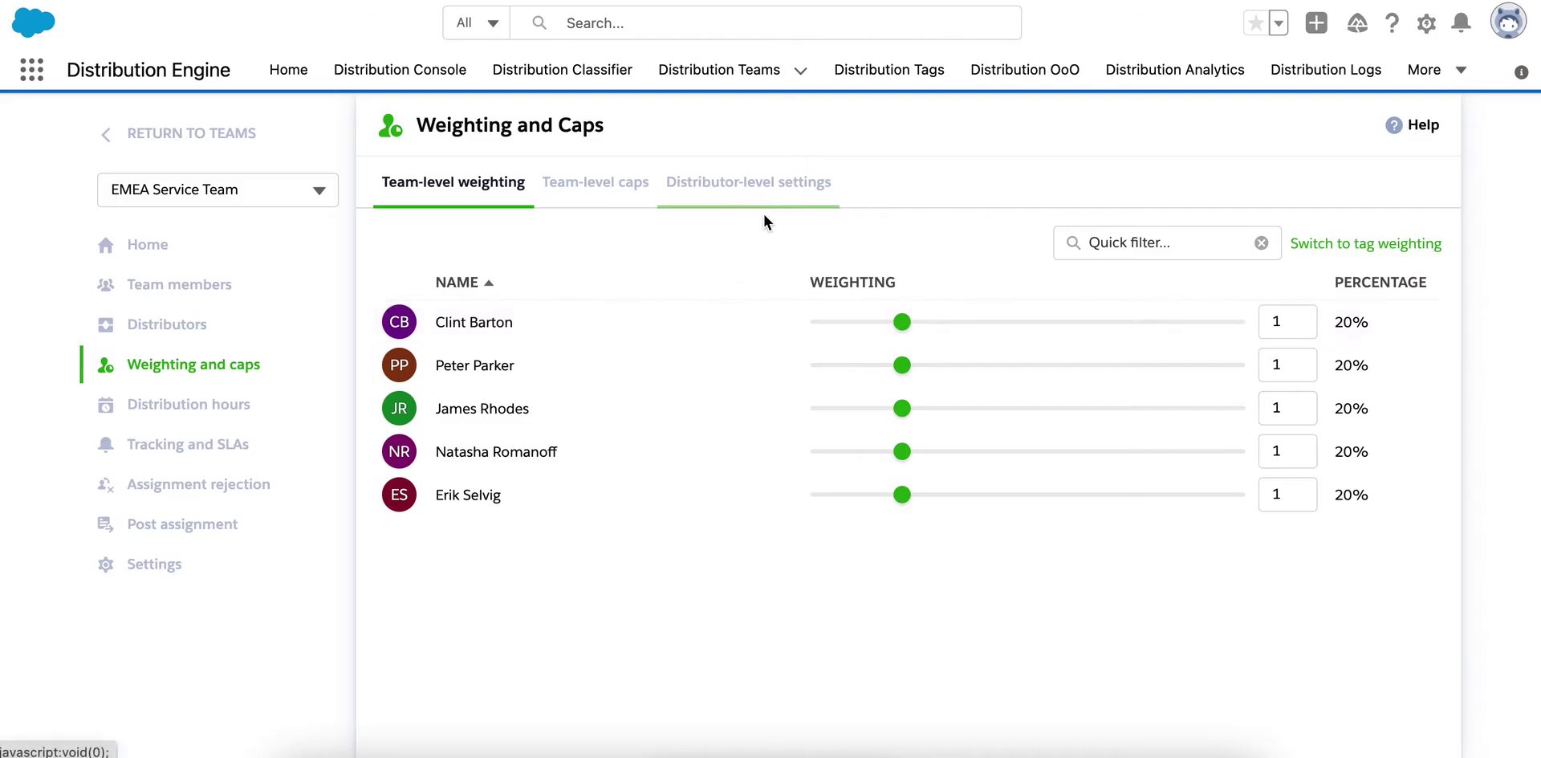
left_click_drag(902, 322, 1013, 322)
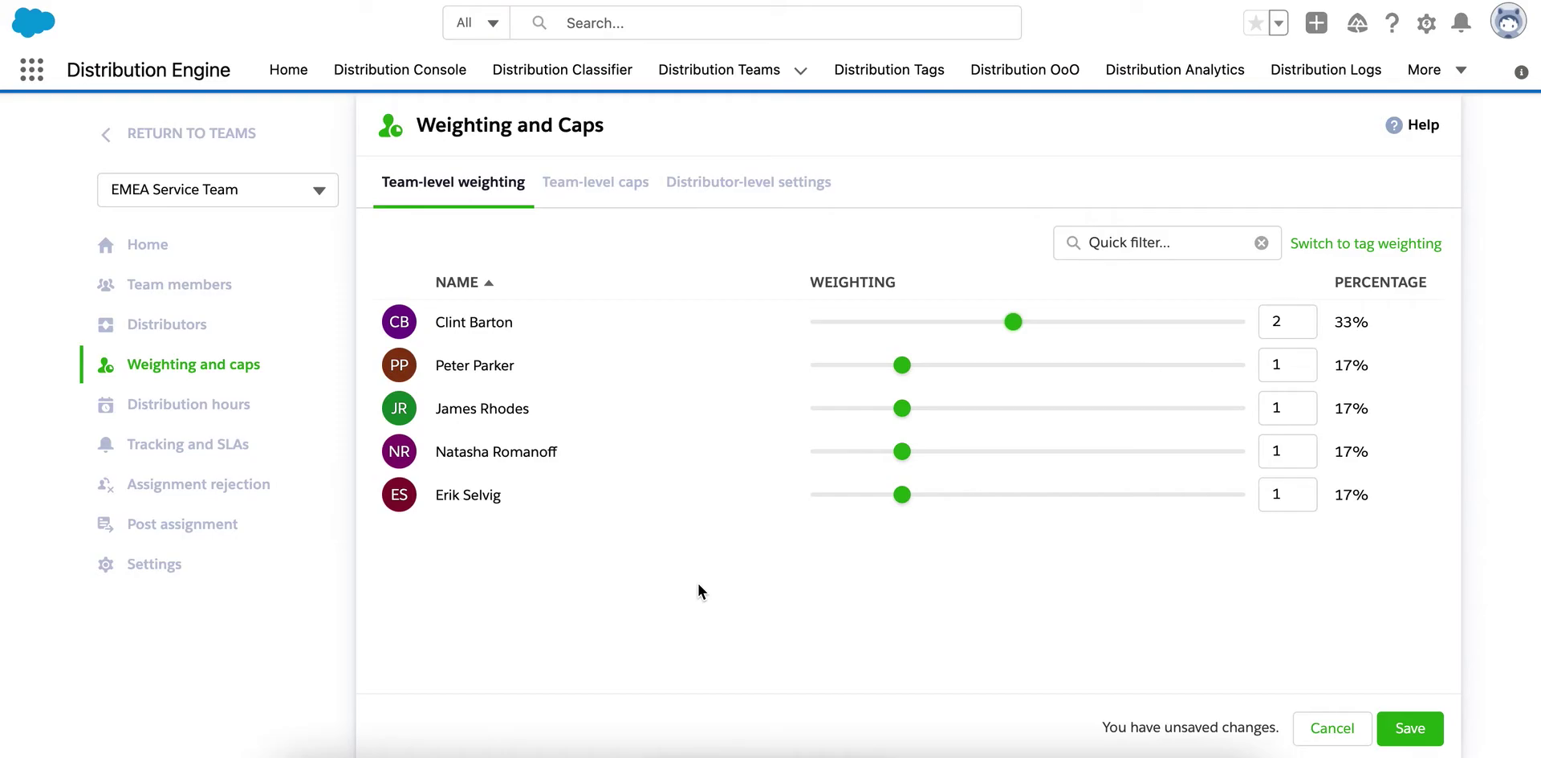
left_click(891, 369)
left_click_drag(891, 371, 851, 375)
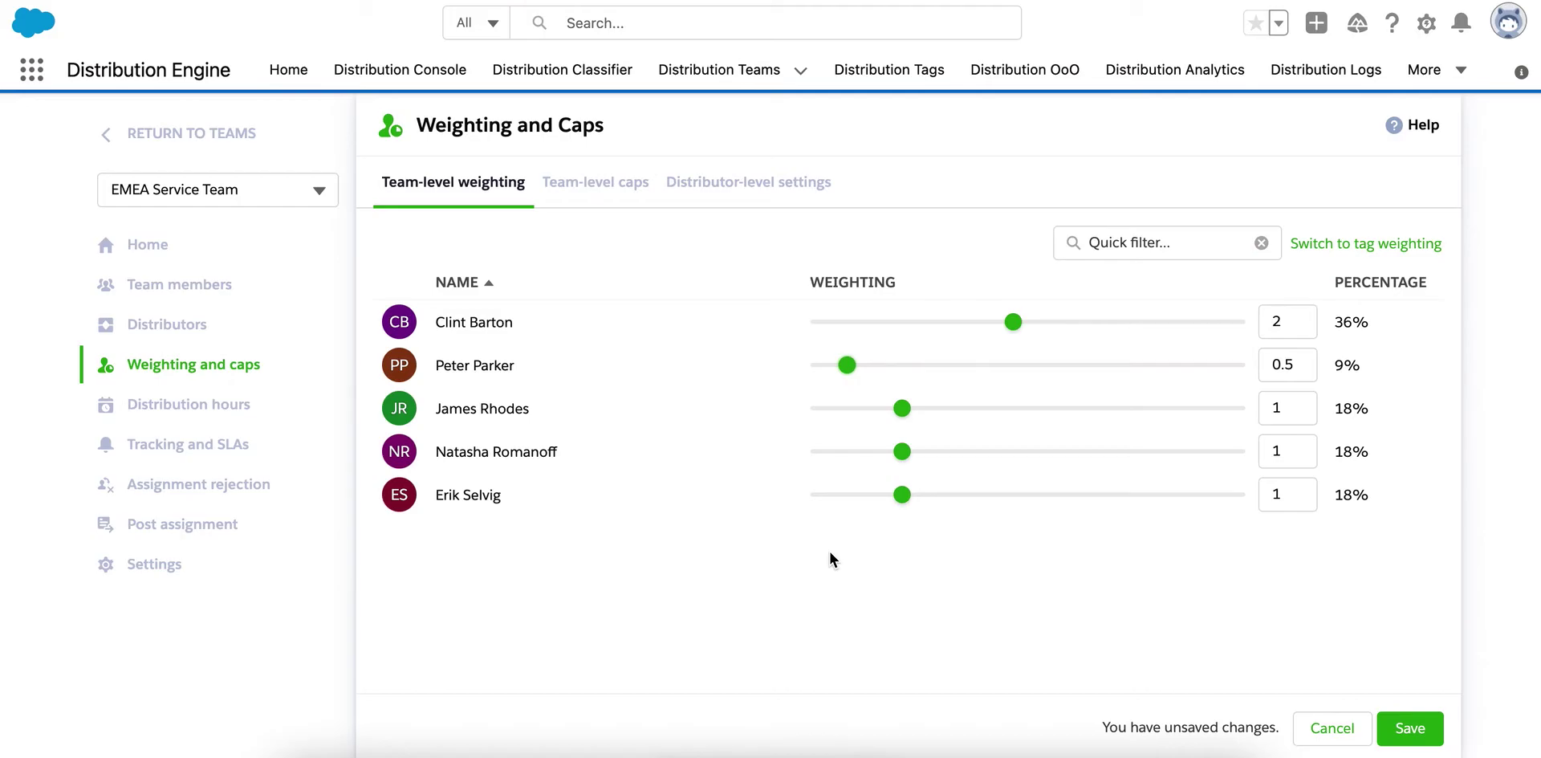
left_click(1329, 727)
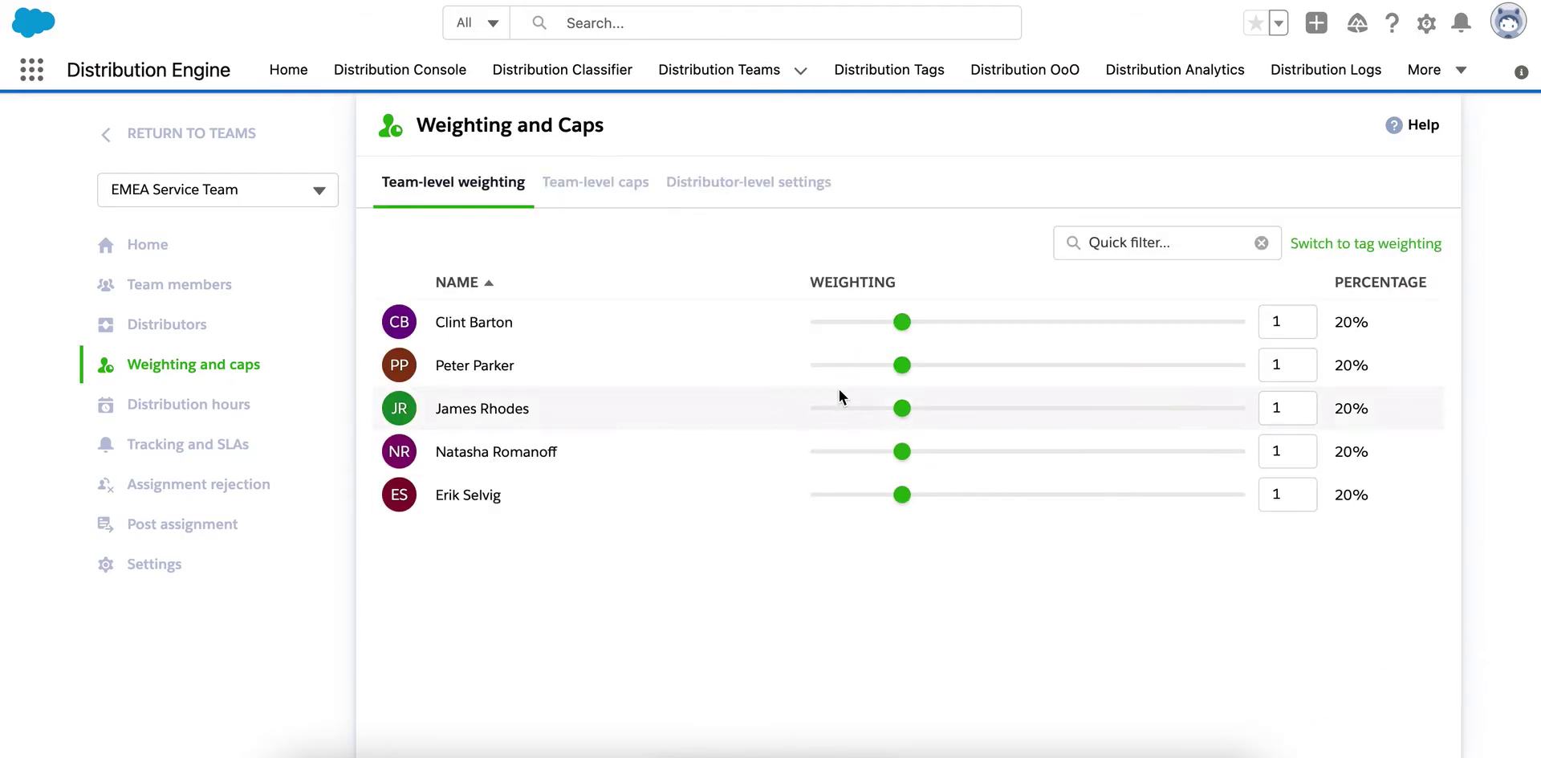
Review the team-level caps and the cap period options in the P1 Cases distributor-level settings.
left_click(591, 191)
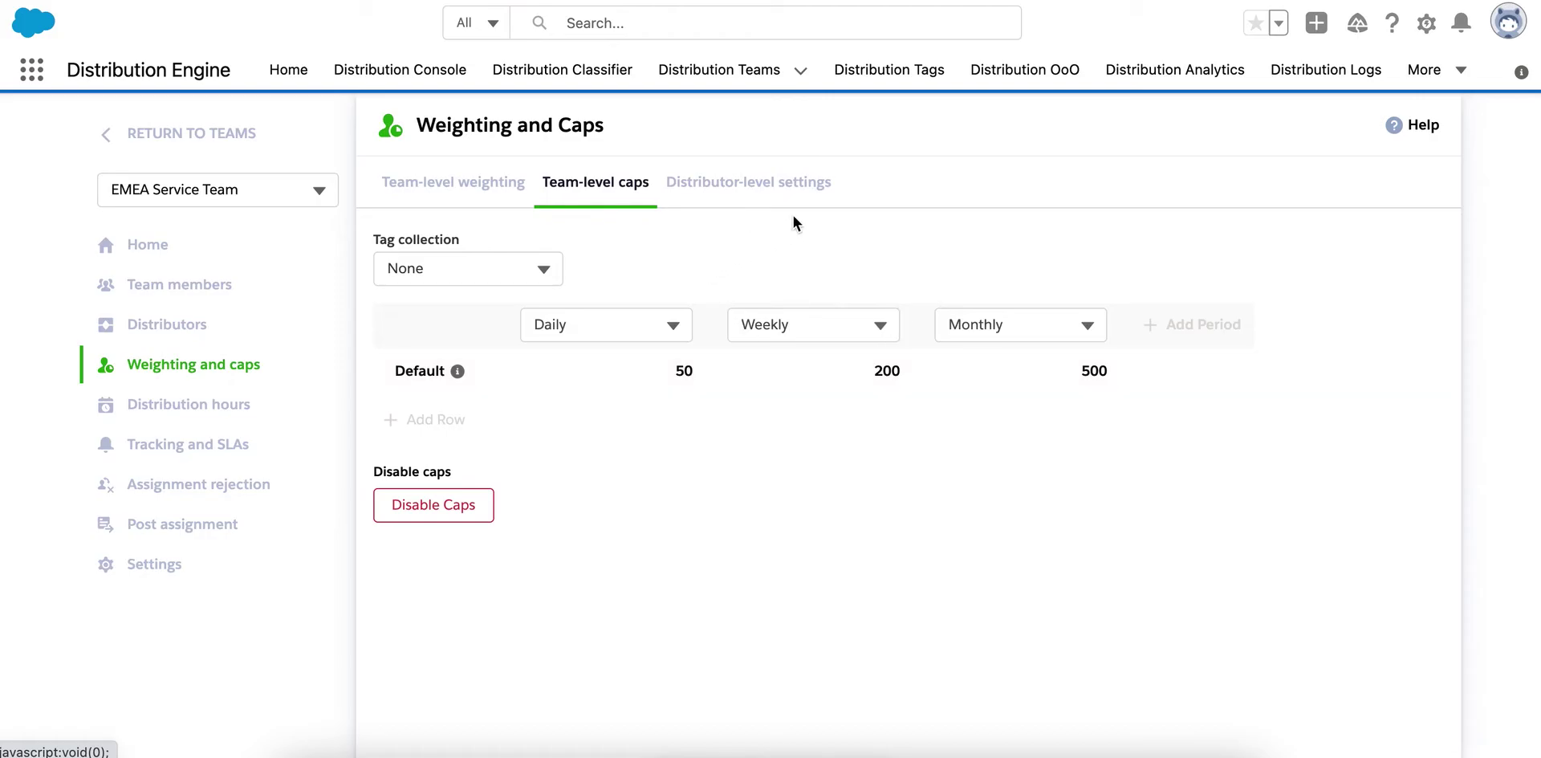
left_click(723, 196)
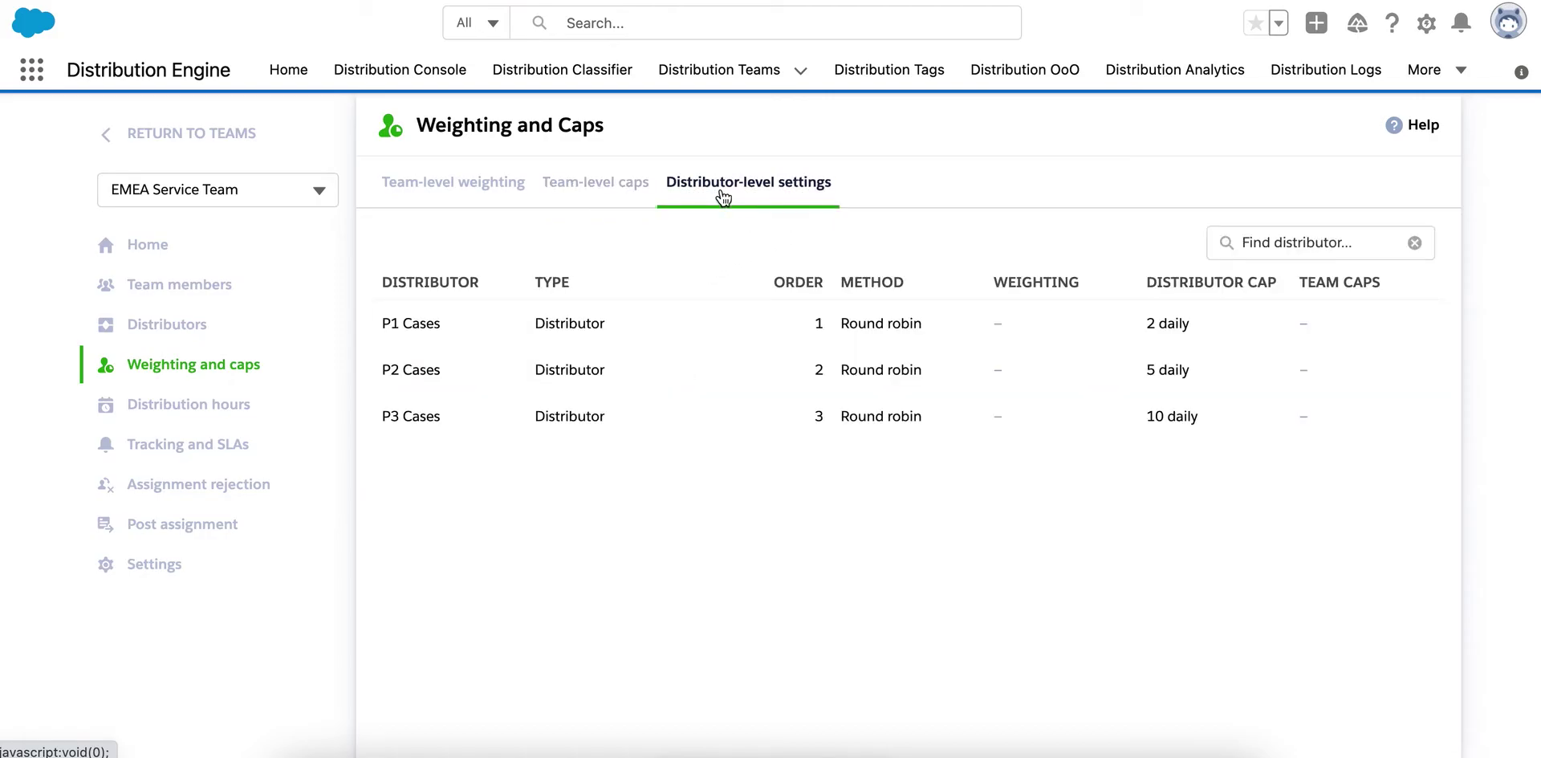
left_click(667, 327)
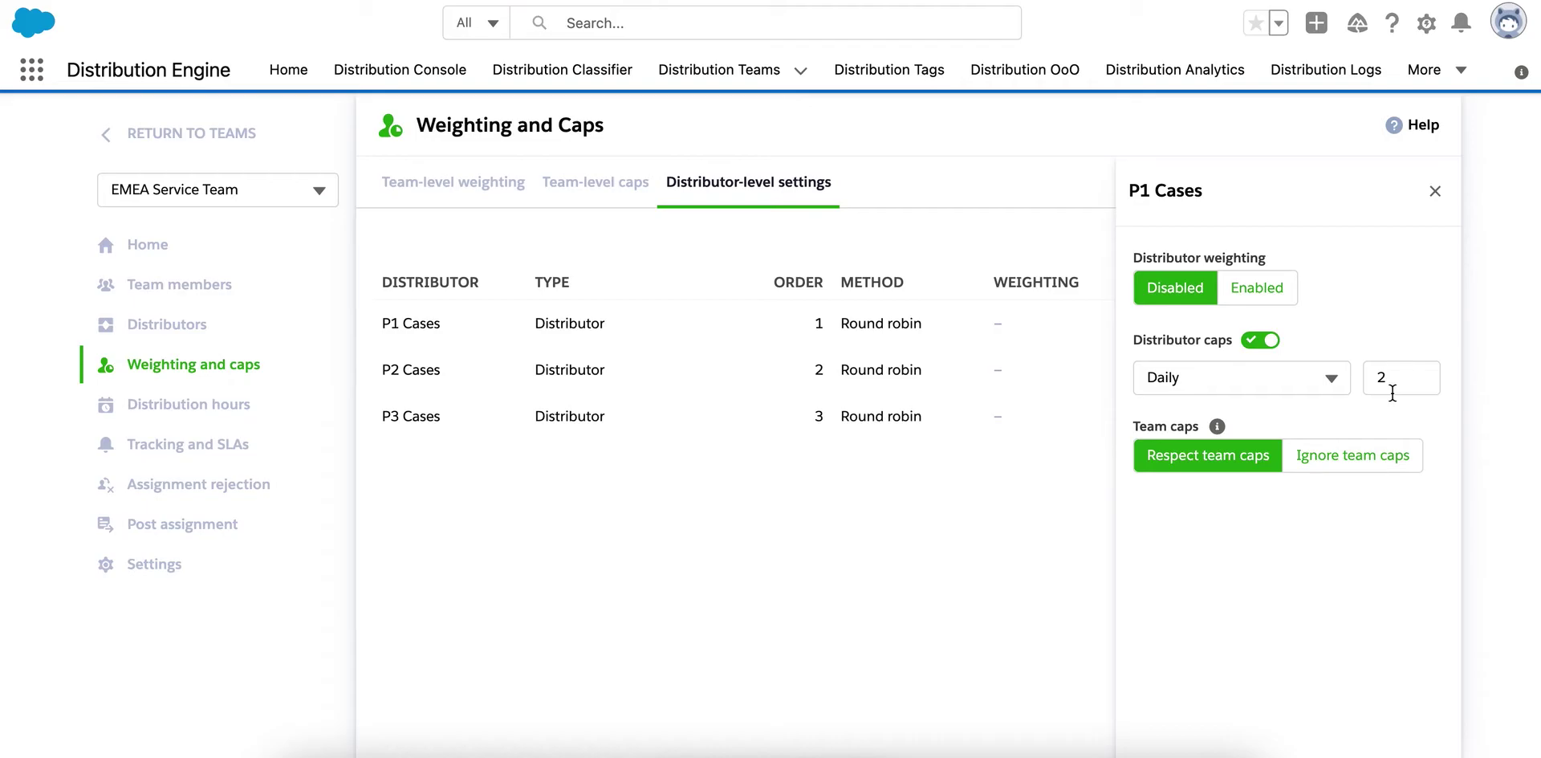
left_click(1329, 379)
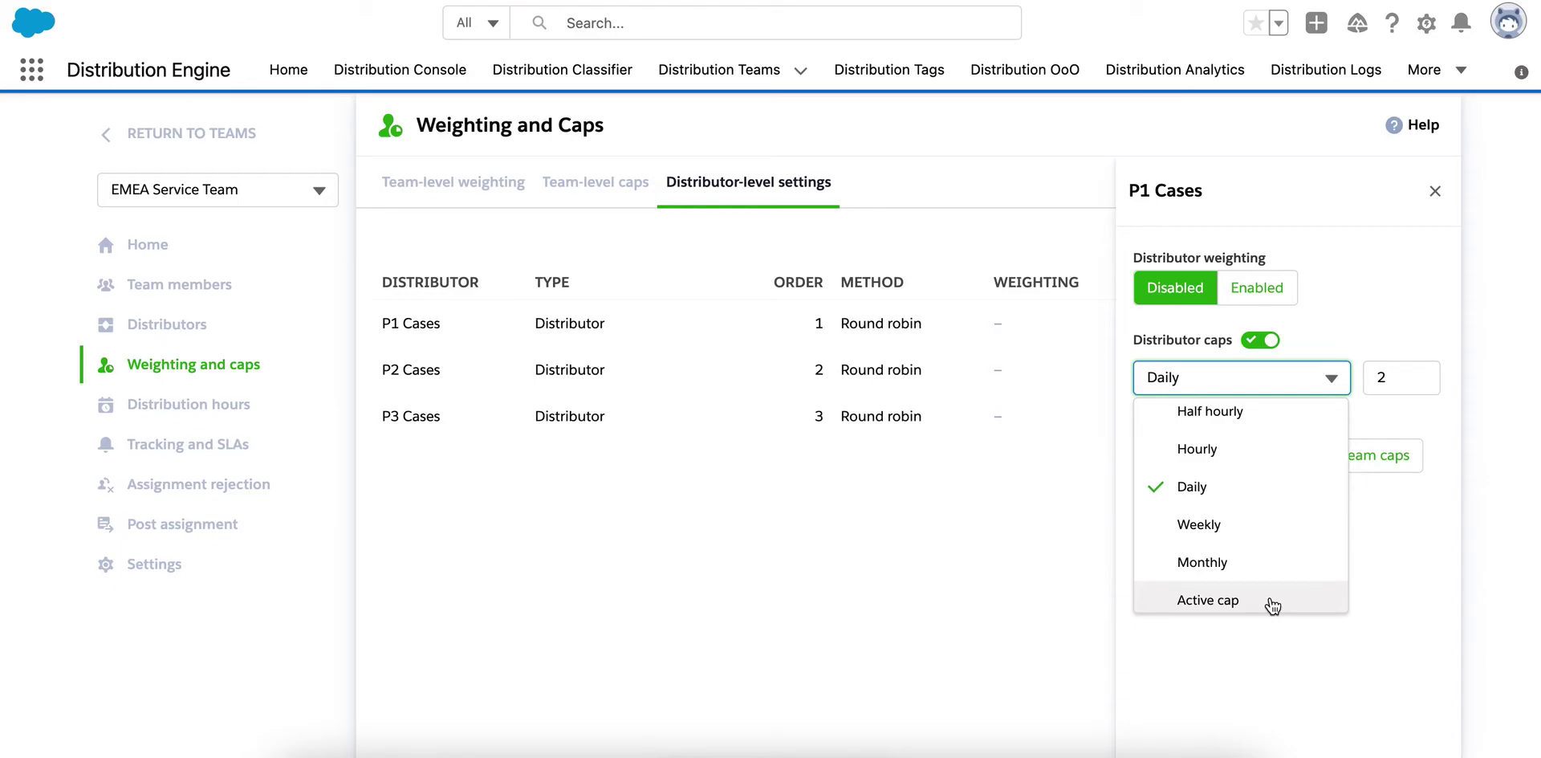
In the distribution hours, try the East Coast - Early Morning shift for the first team member and cancel it.
left_click(200, 407)
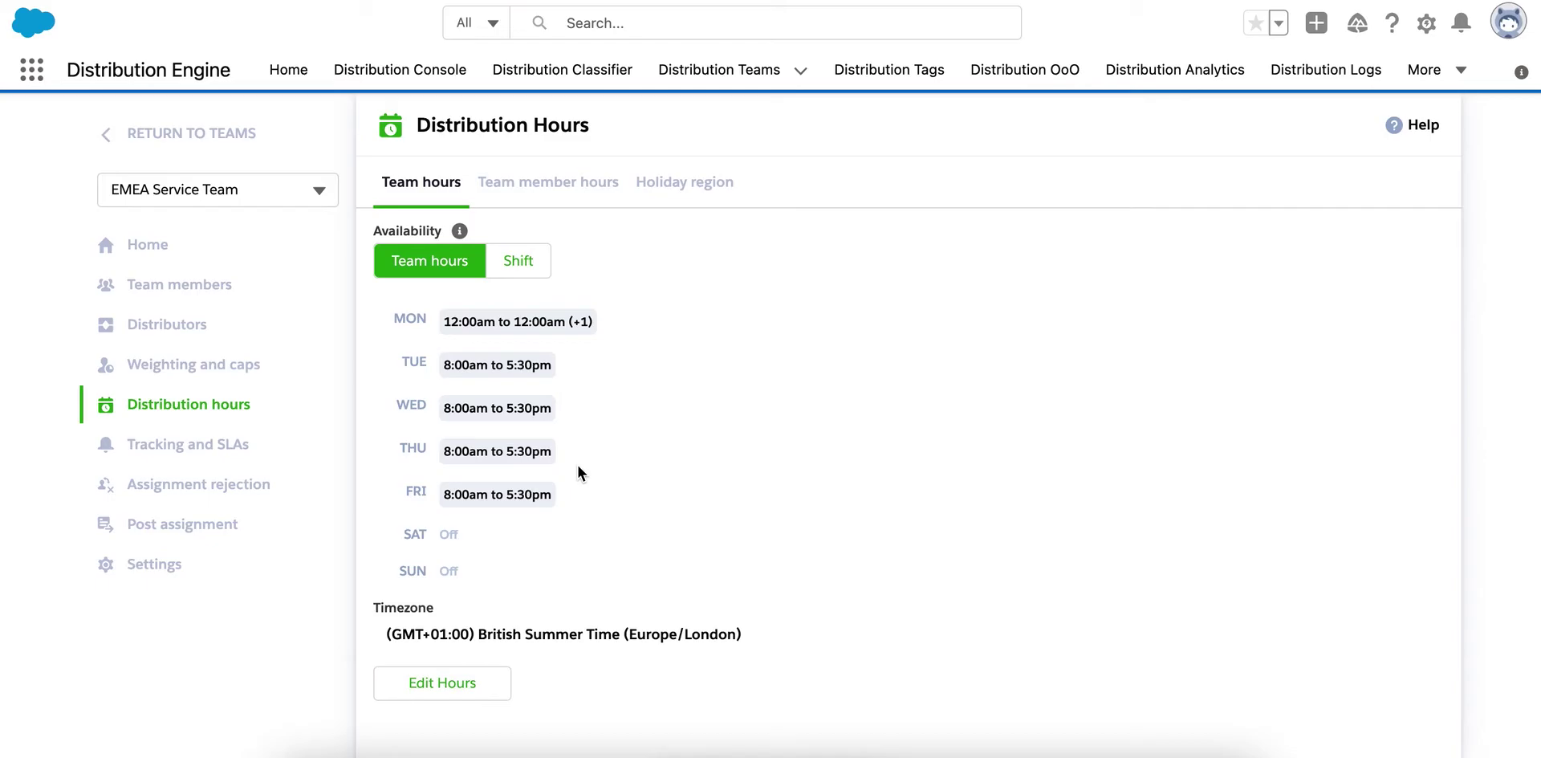
left_click(537, 187)
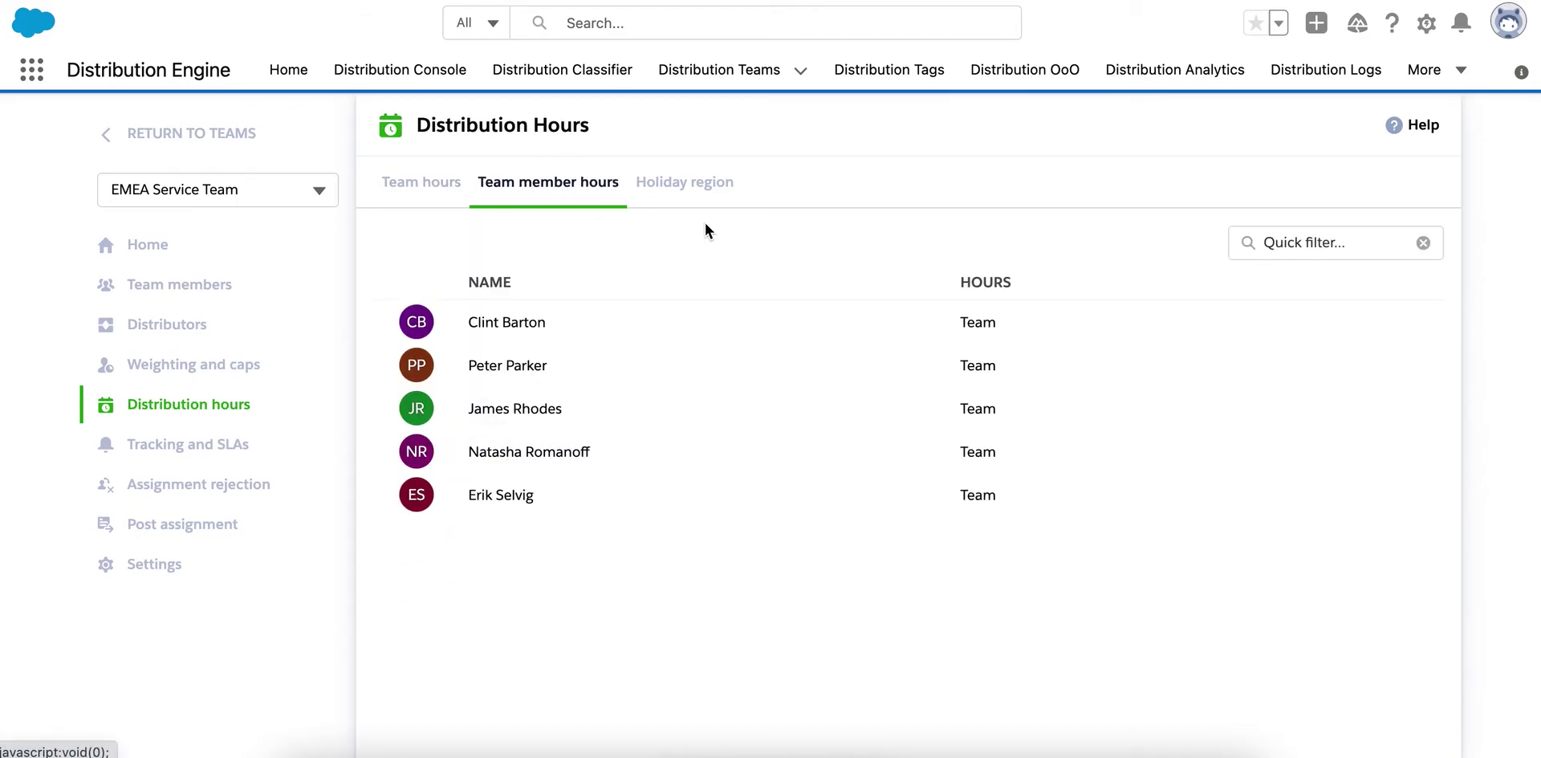
left_click(608, 326)
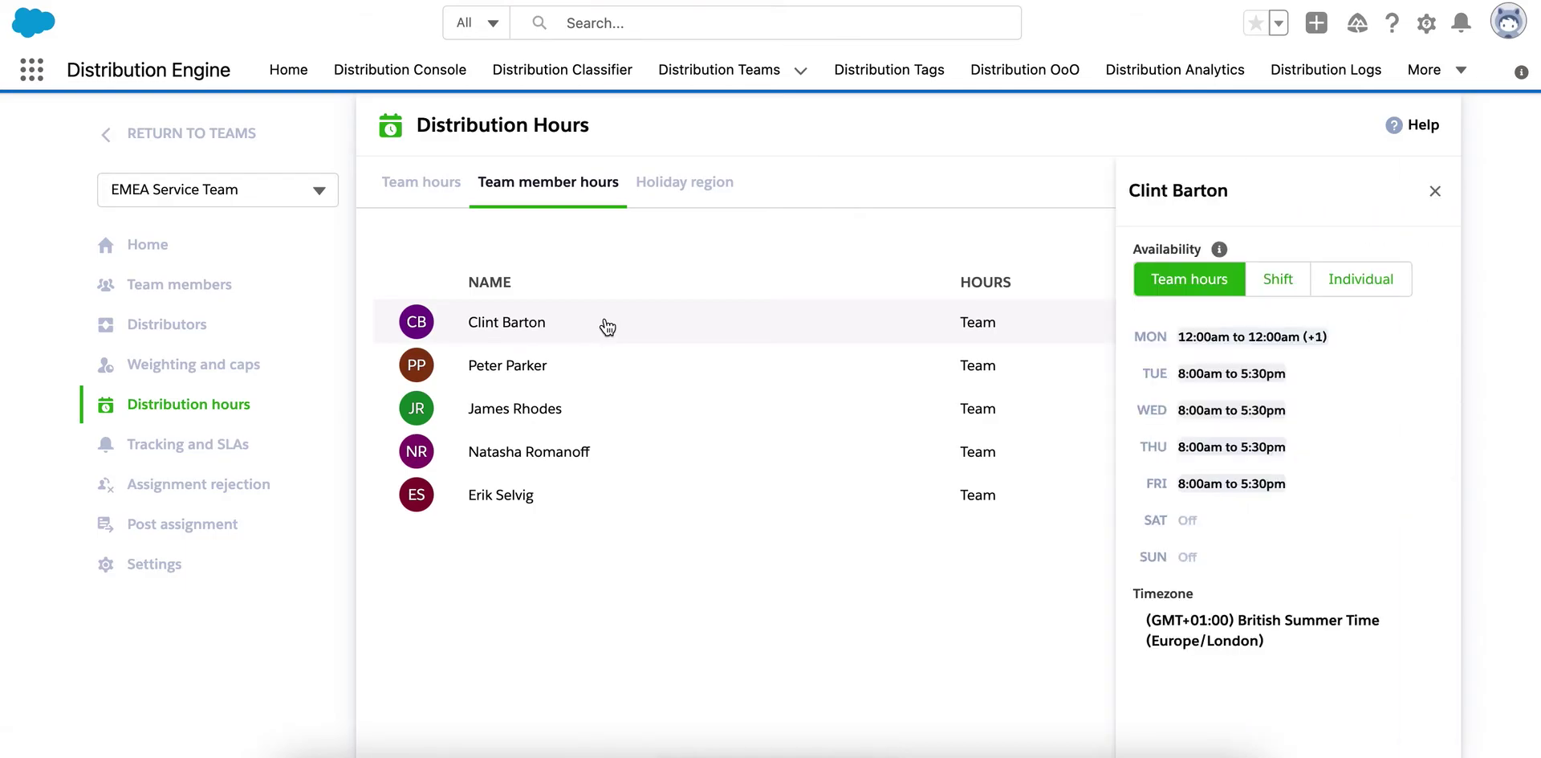
left_click(1282, 278)
left_click(1220, 356)
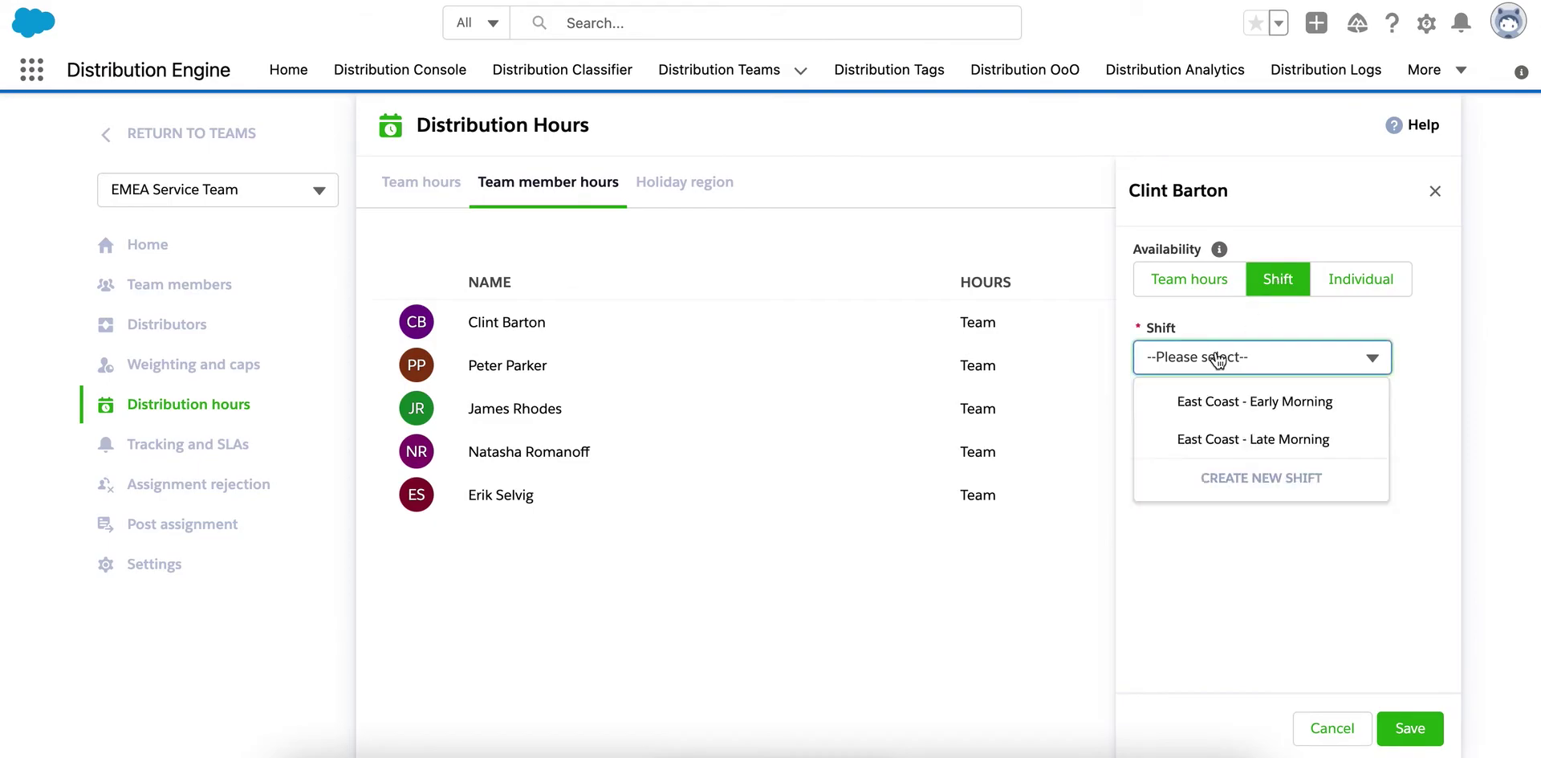
left_click(1274, 403)
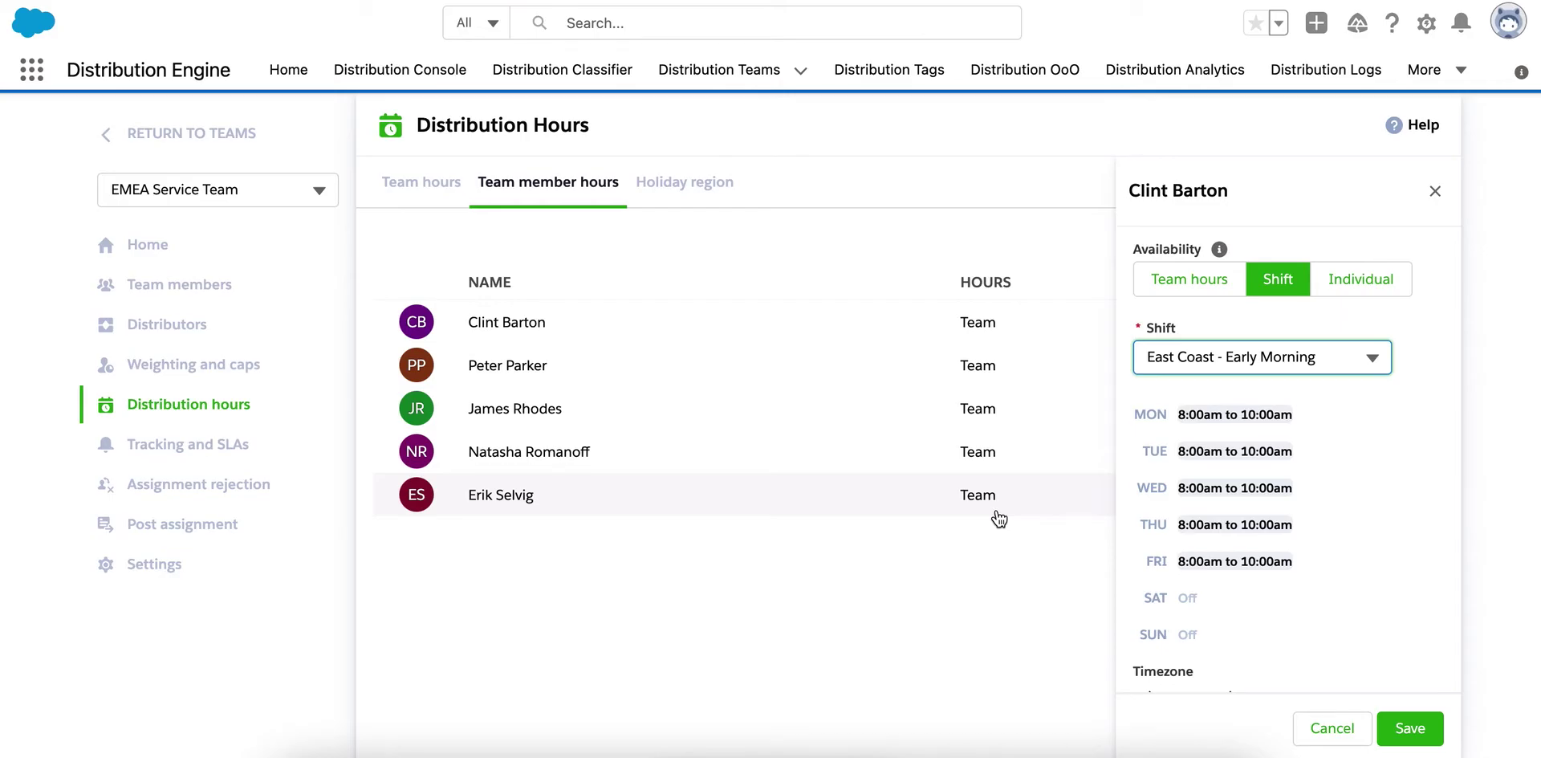
left_click(1316, 734)
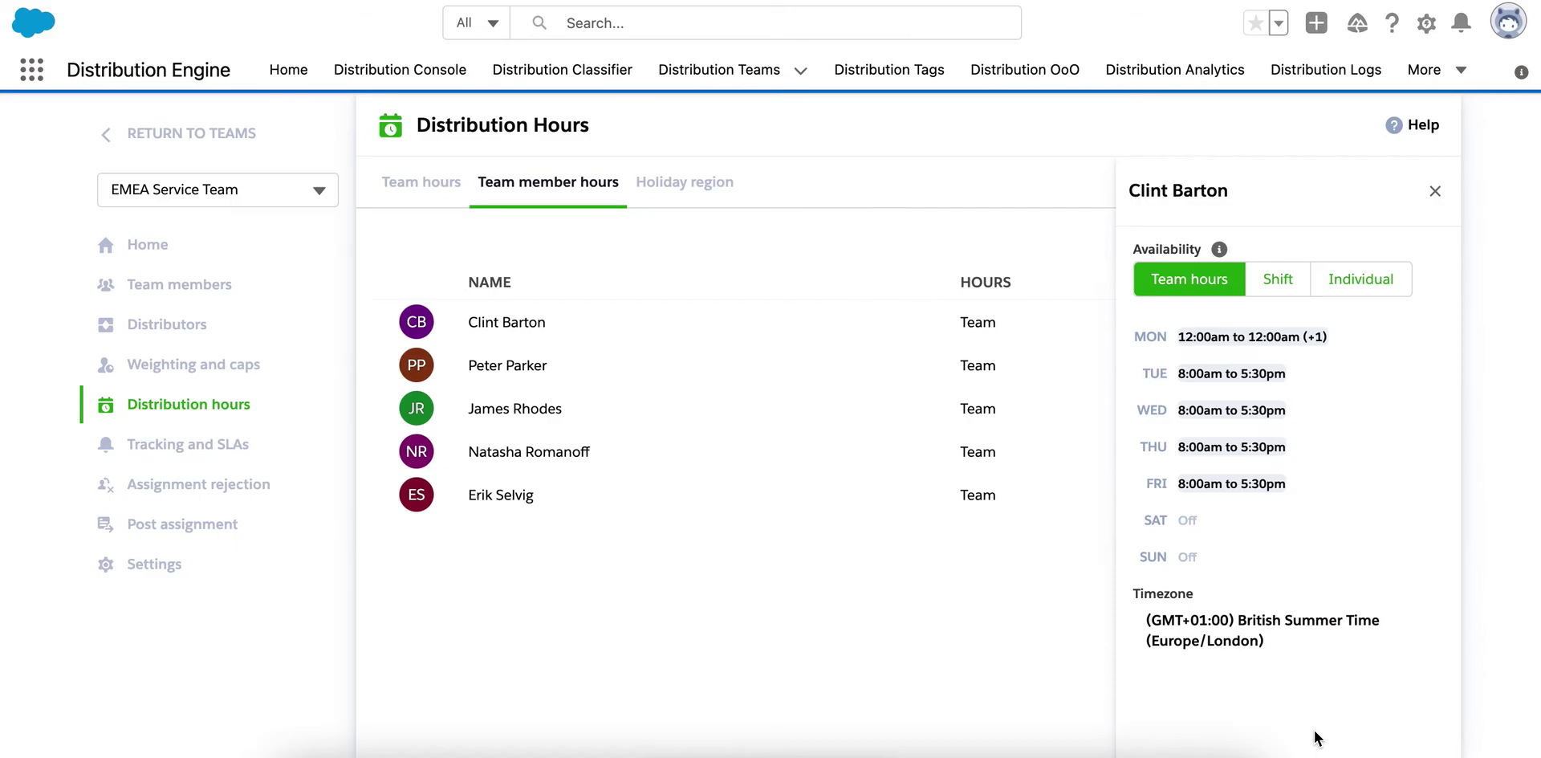
Review the team-level action tracking, auto action and SLA settings of the EMEA Service Team.
left_click(187, 448)
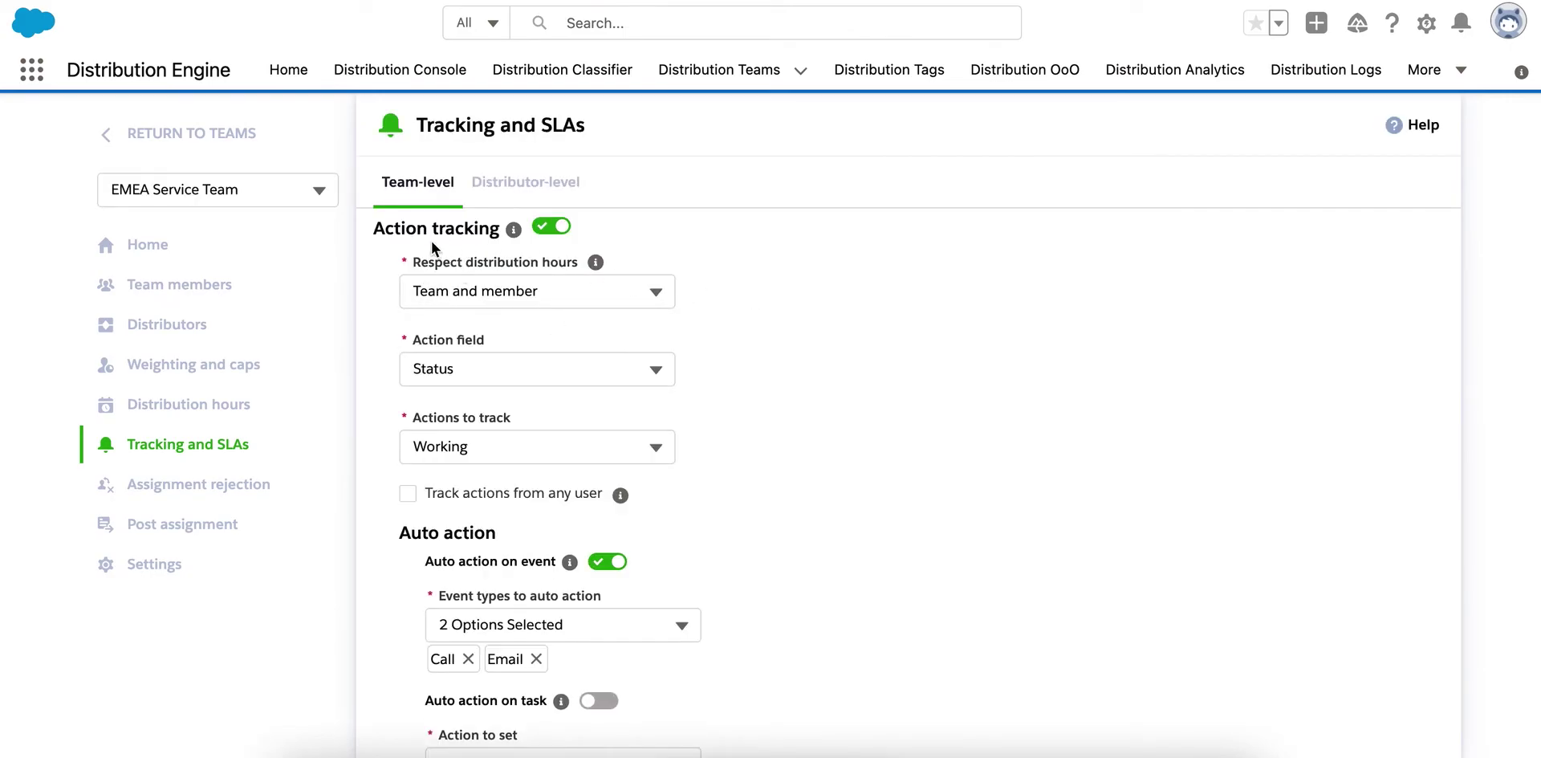
scroll(509, 344, "down", 5)
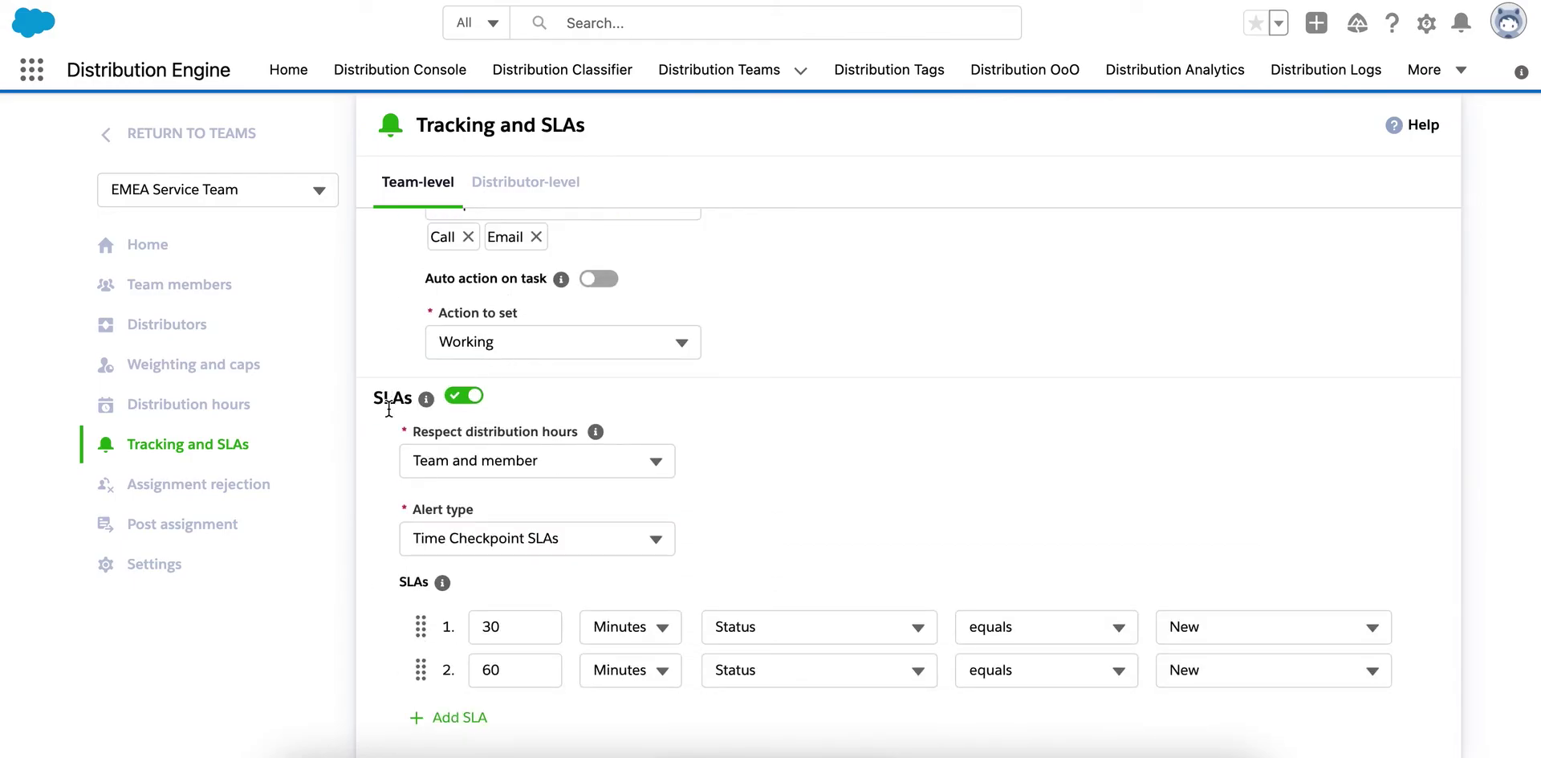
scroll(388, 410, "up", 5)
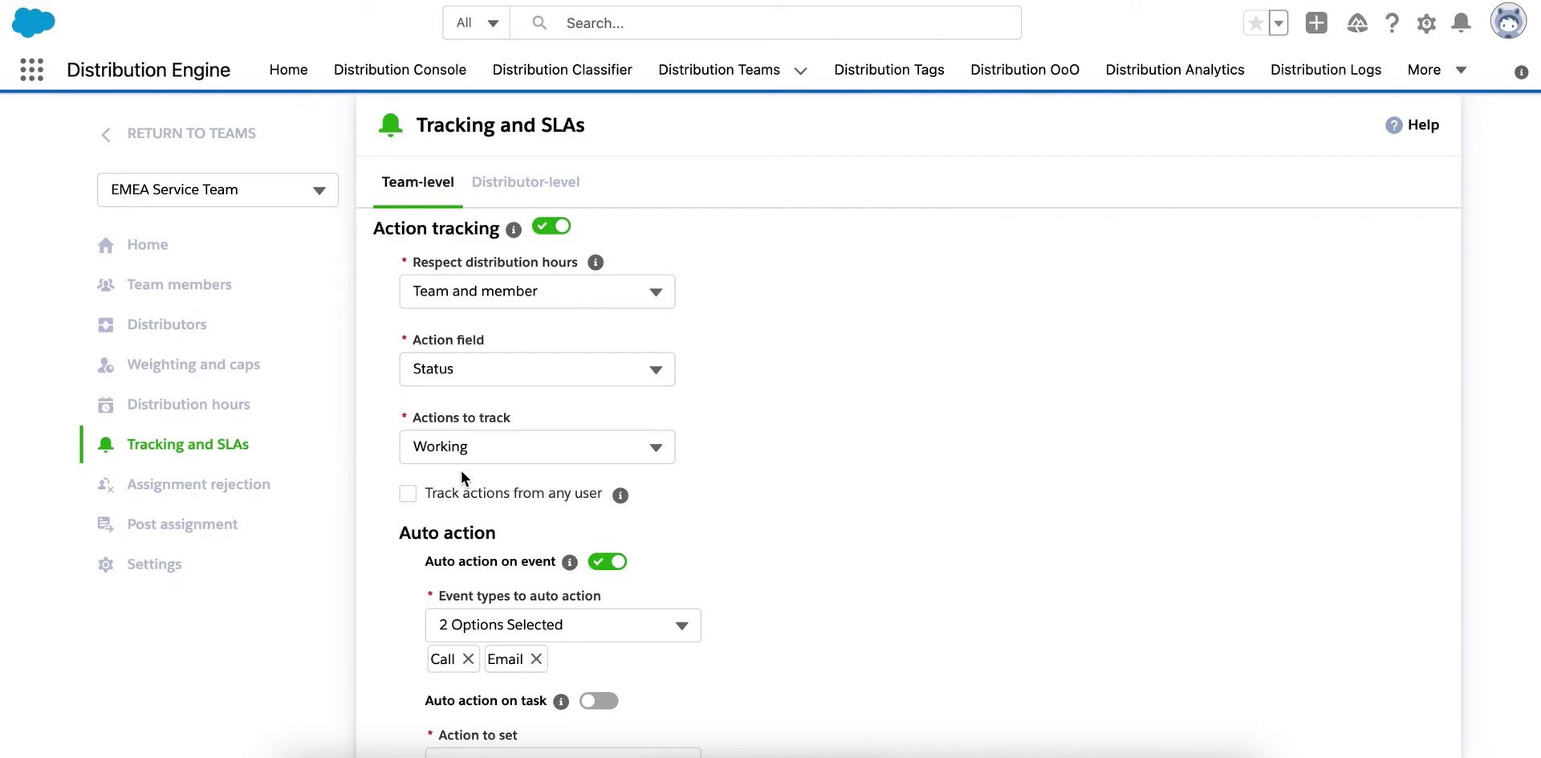
scroll(509, 470, "down", 1)
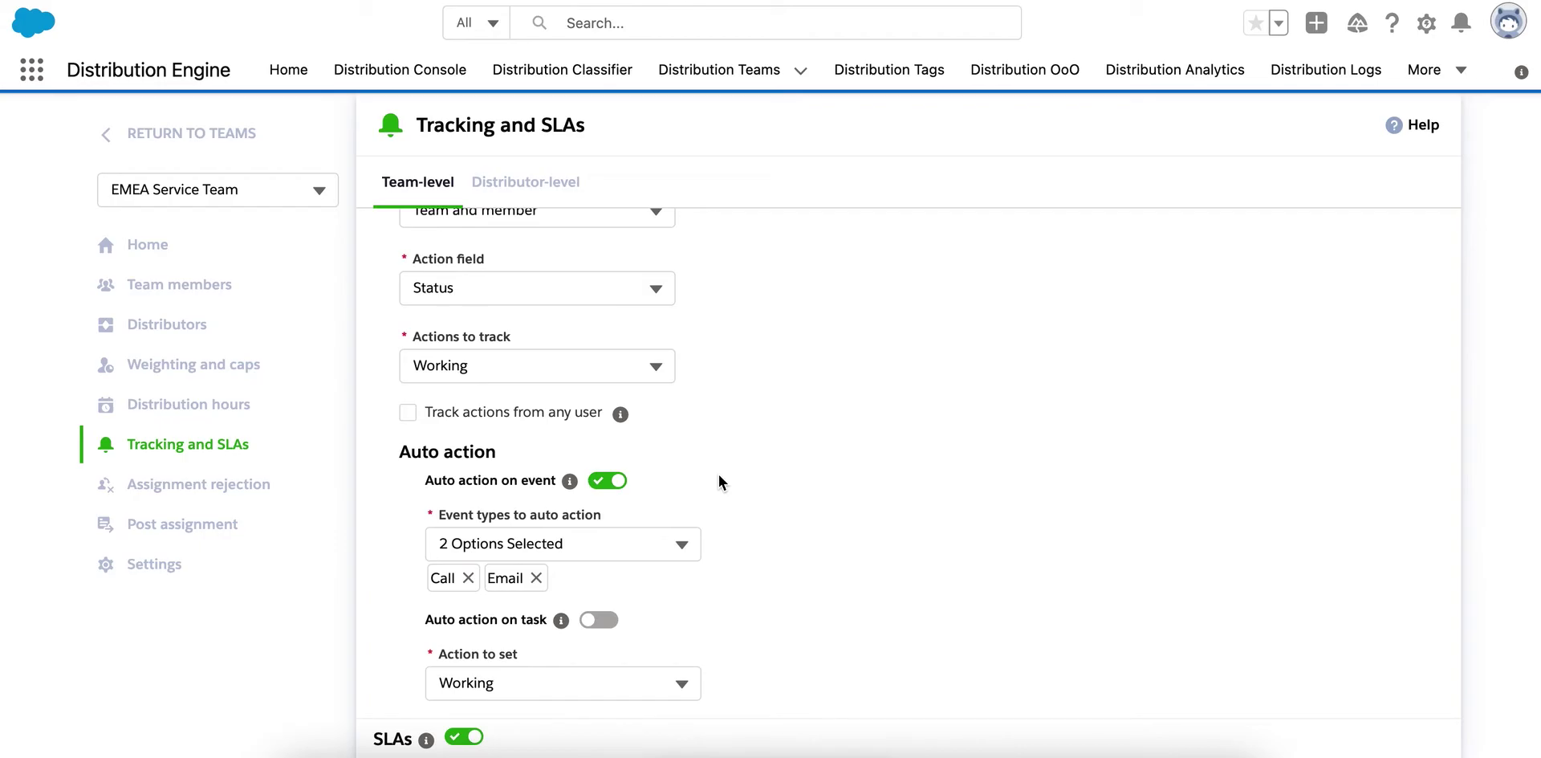
scroll(719, 475, "down", 5)
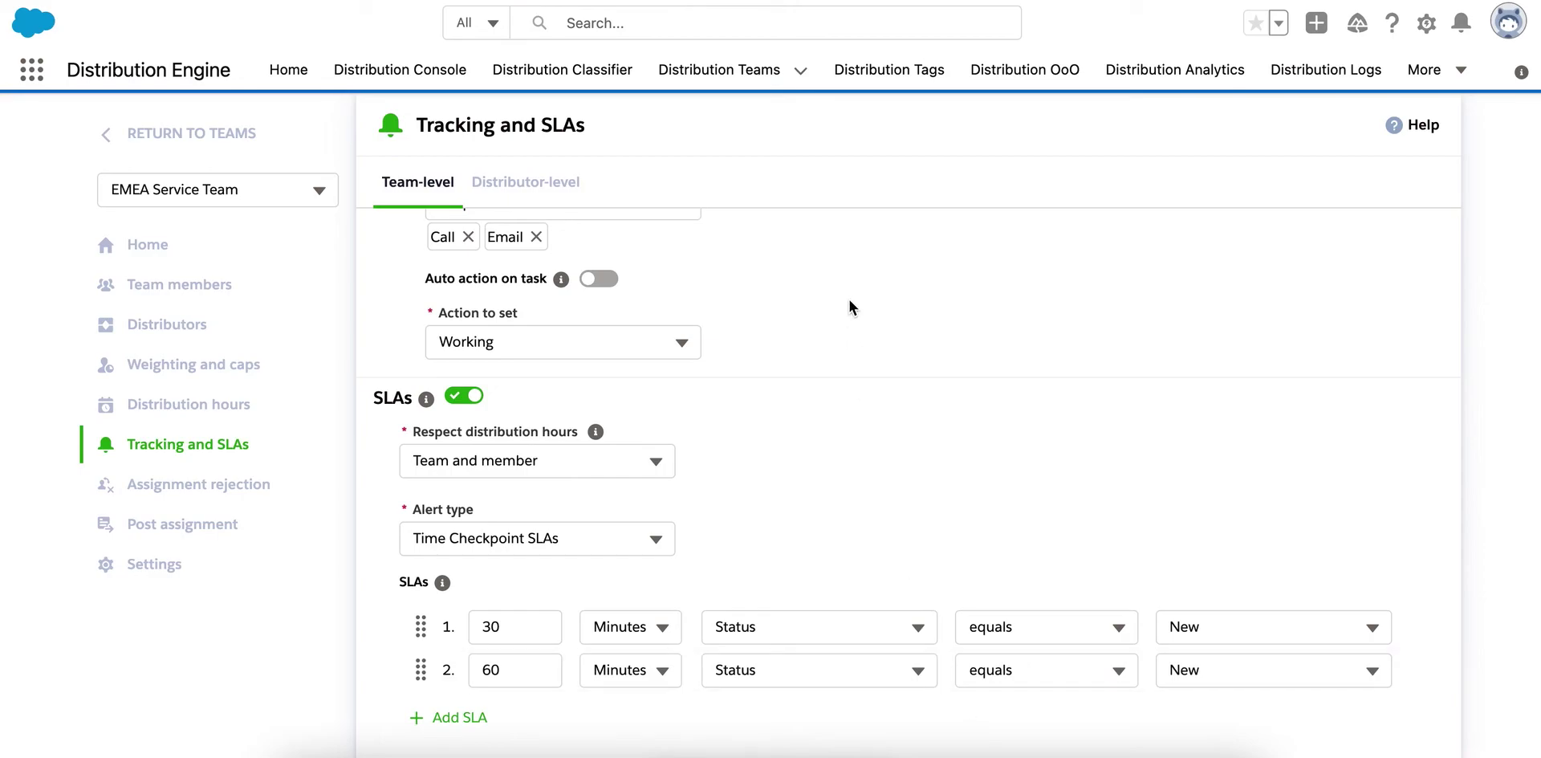
Review the distributor-level SLA and auto-reassign settings of P1 Cases, including the Reassign from SLA options.
left_click(523, 188)
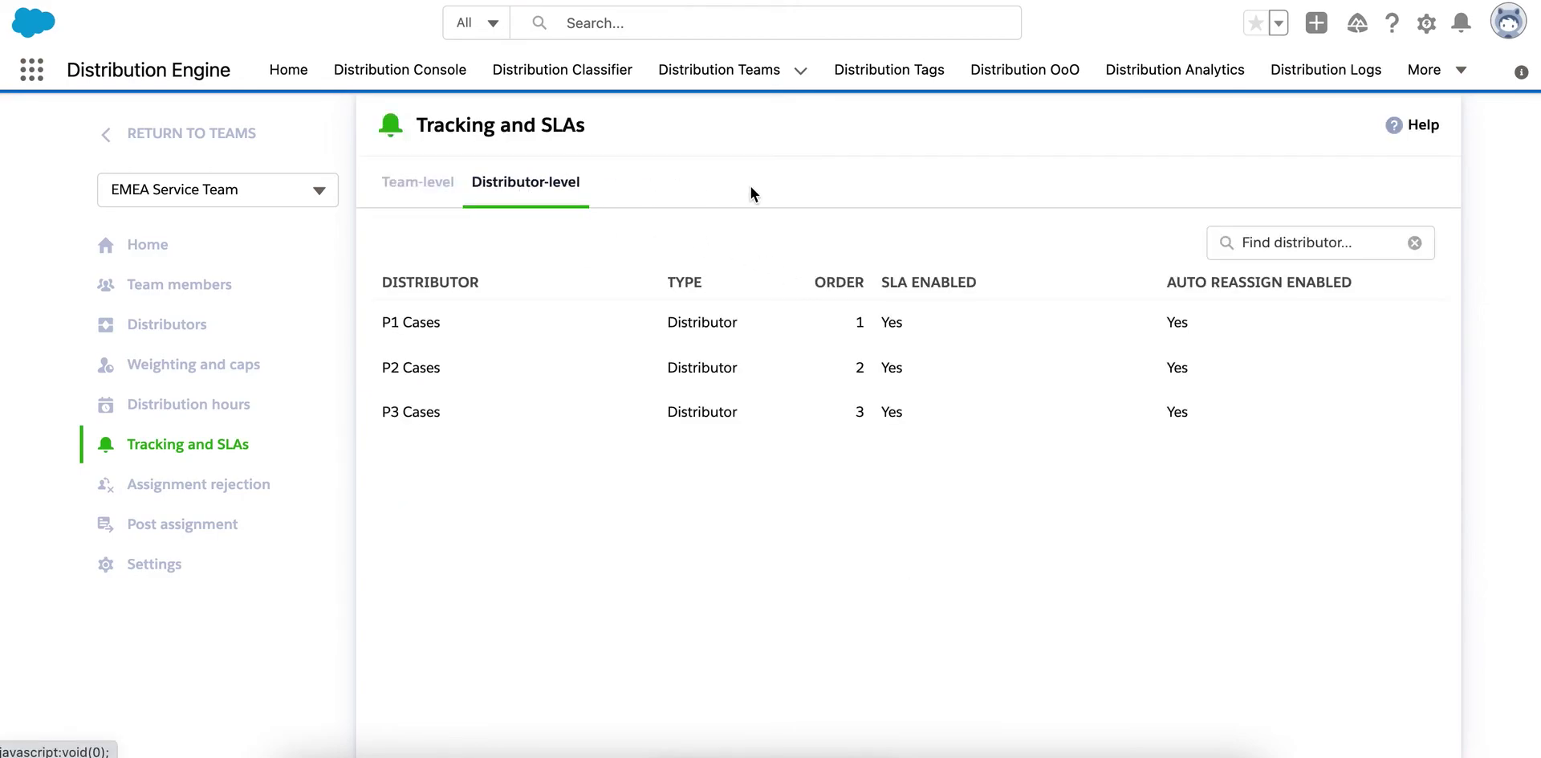
left_click(699, 327)
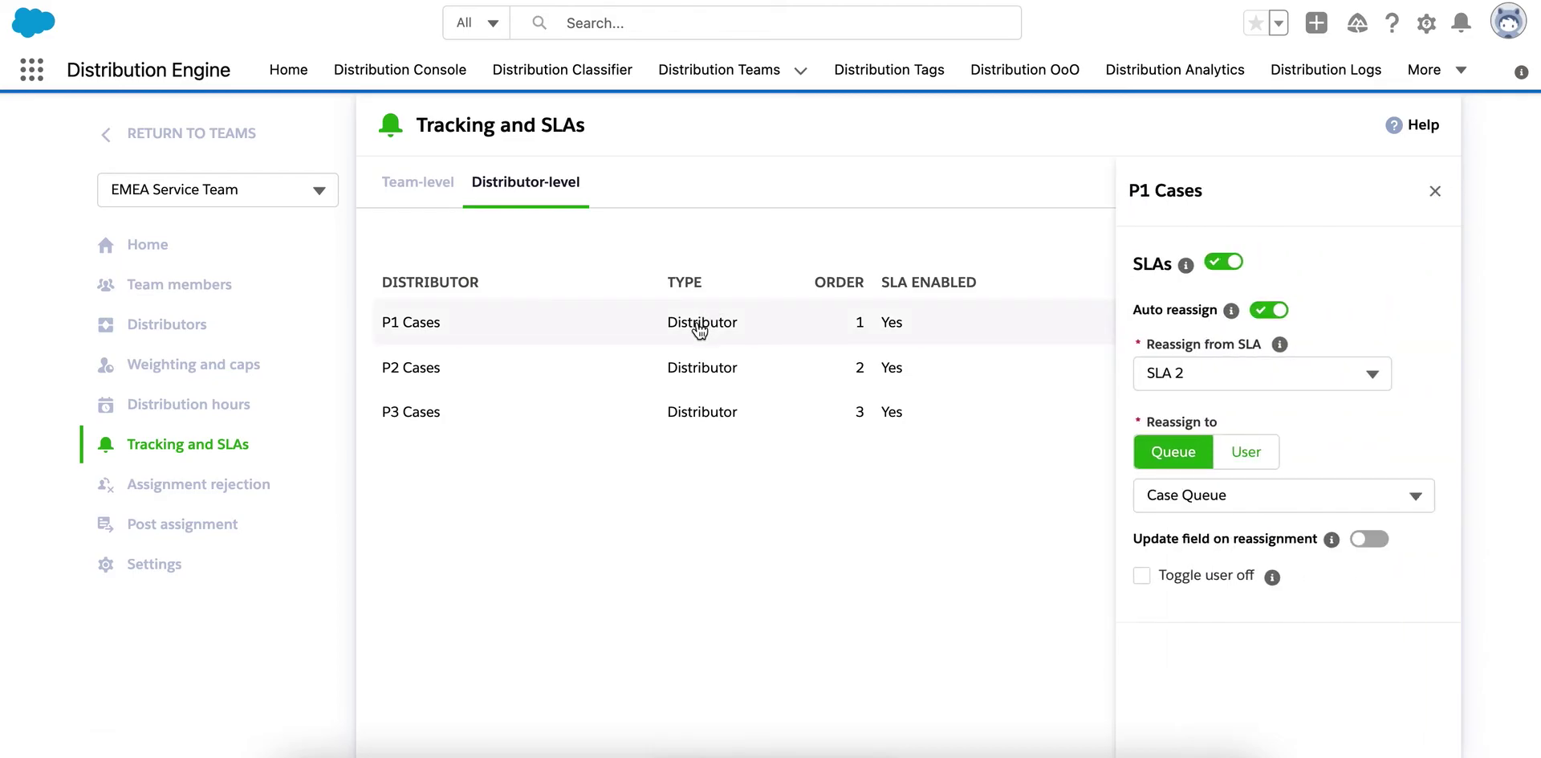
left_click(1371, 376)
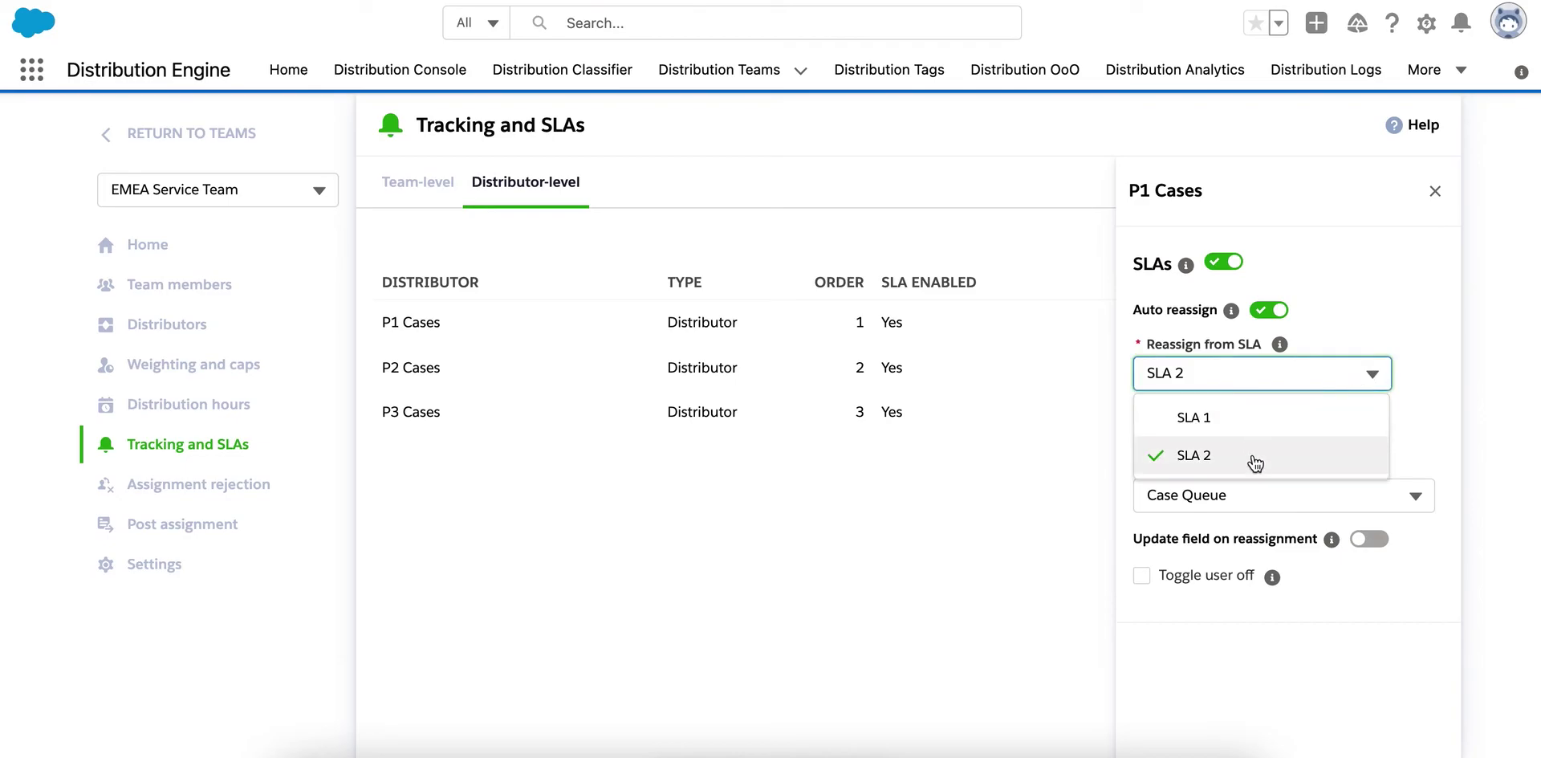
left_click(1431, 450)
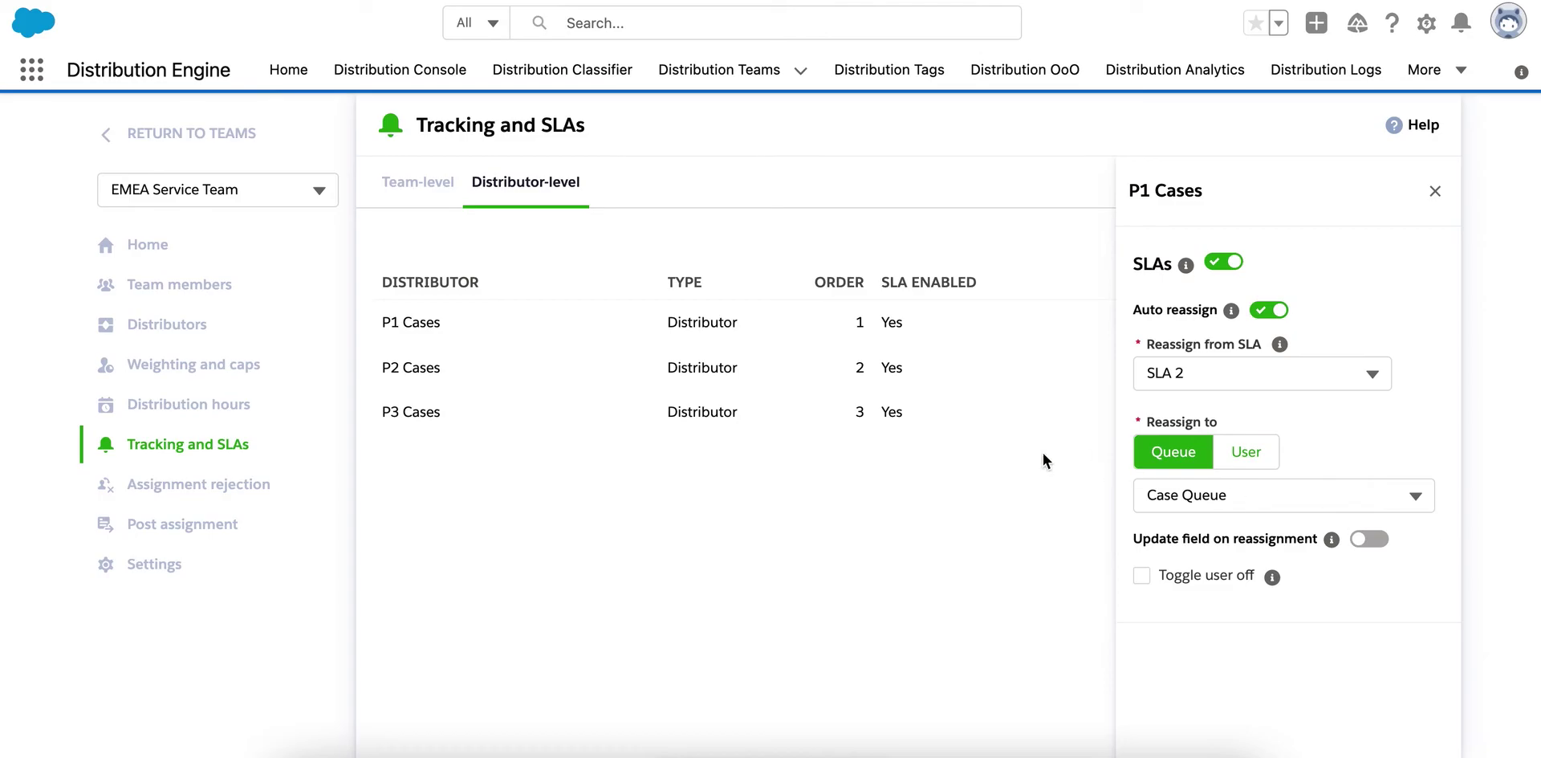
Review the team-level and P1 Cases assignment rejection settings, and the P1 Cases post assignment field update settings.
left_click(210, 485)
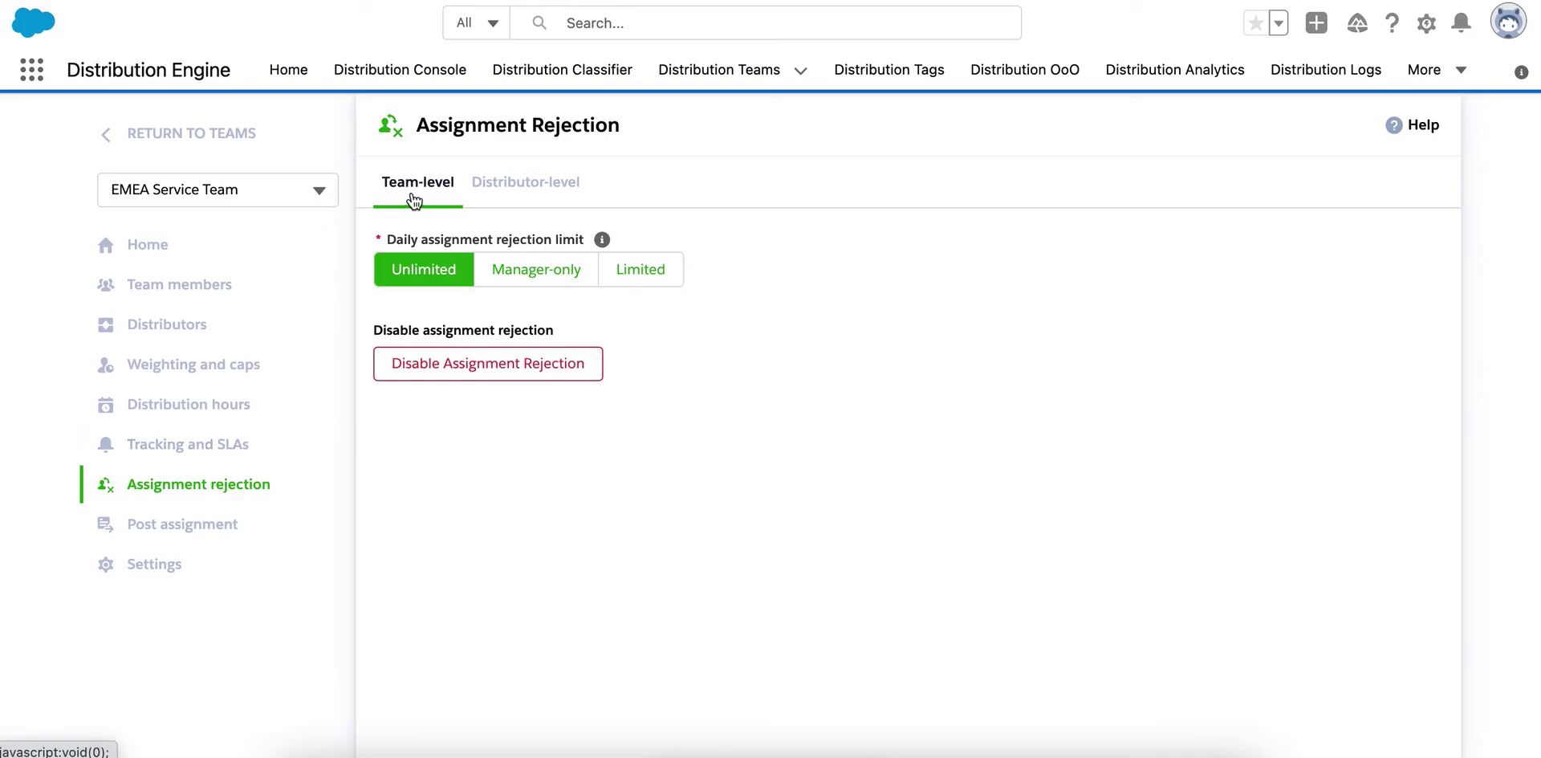
left_click(526, 186)
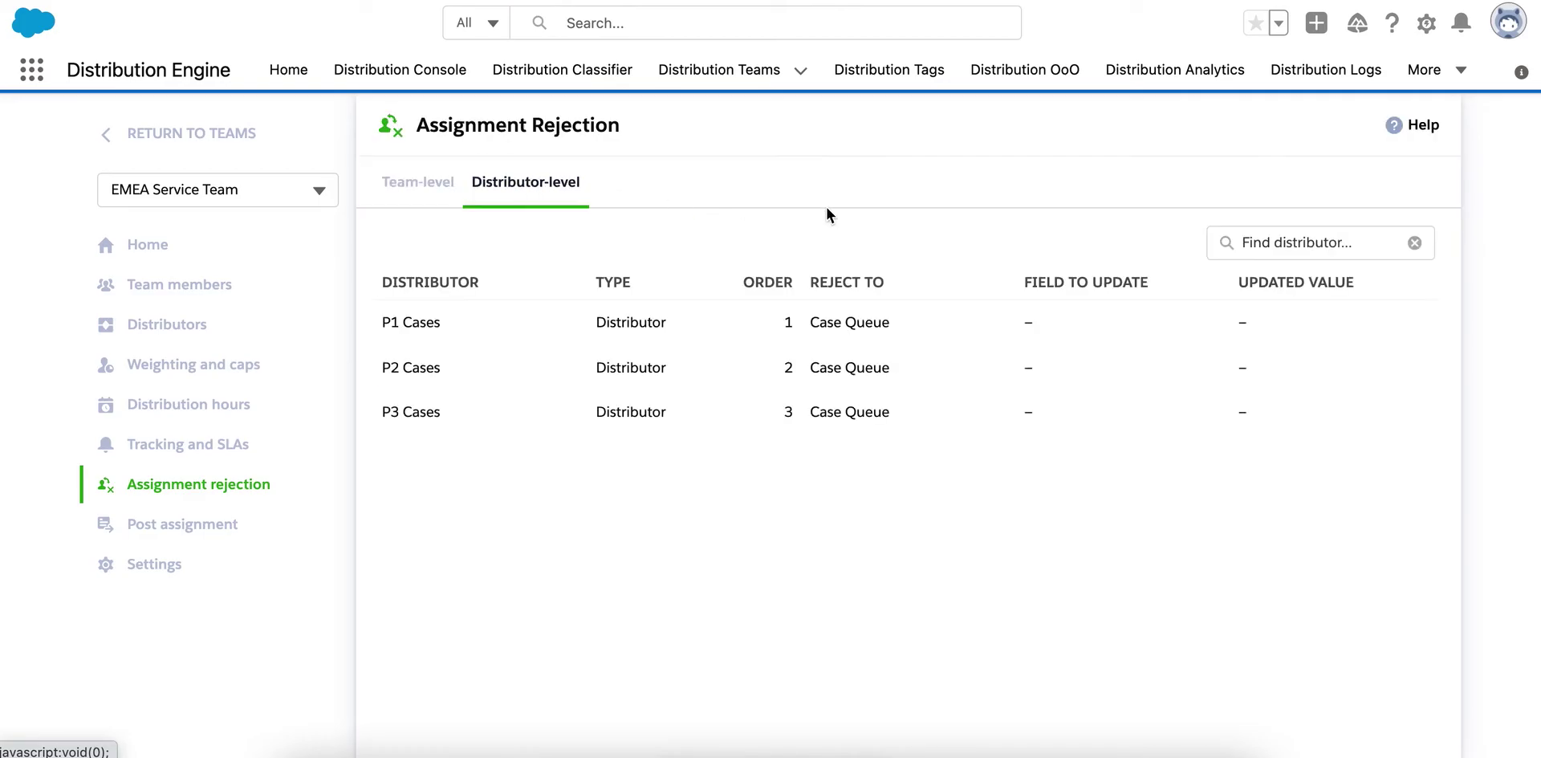
left_click(769, 332)
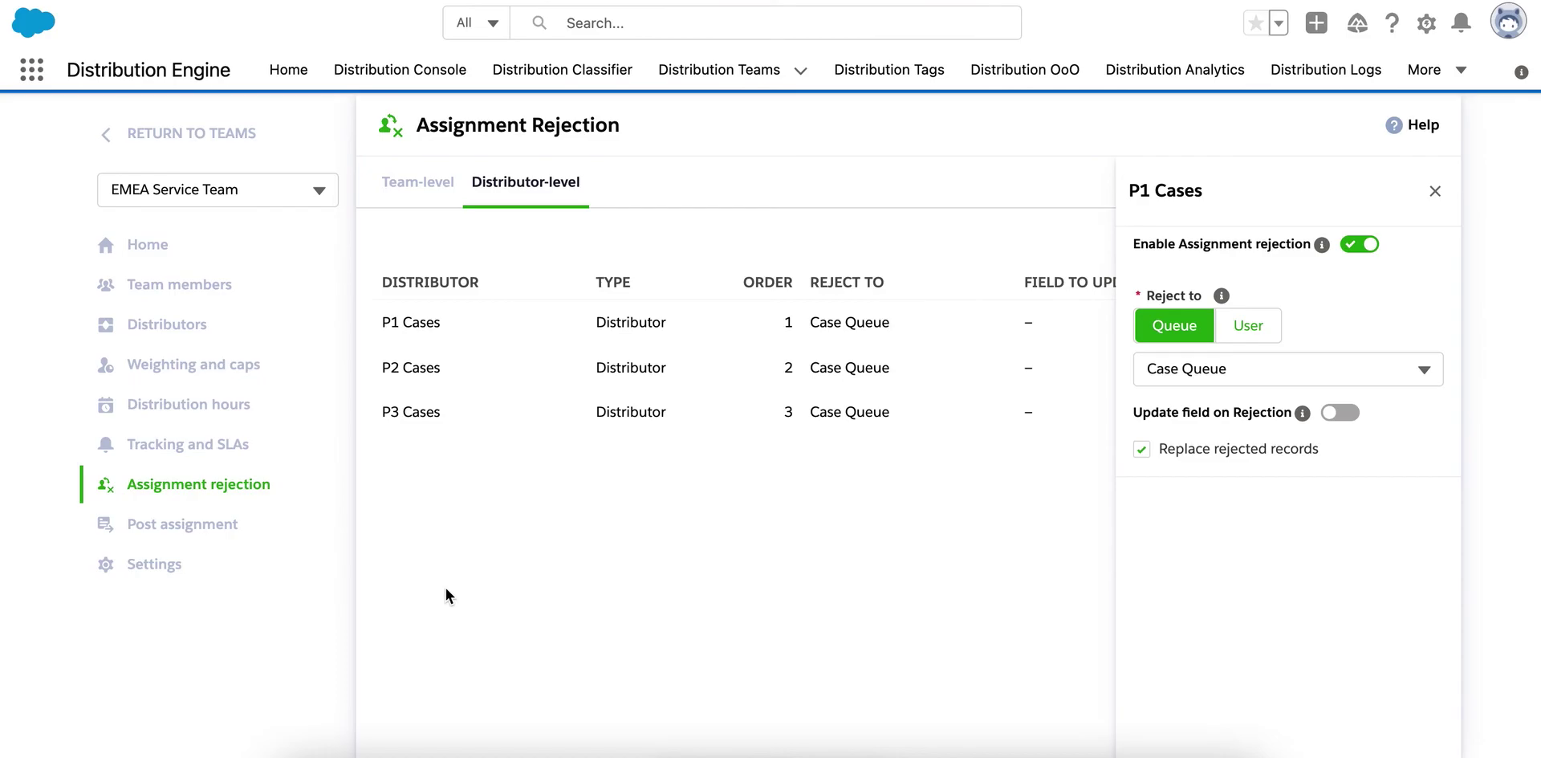
left_click(172, 524)
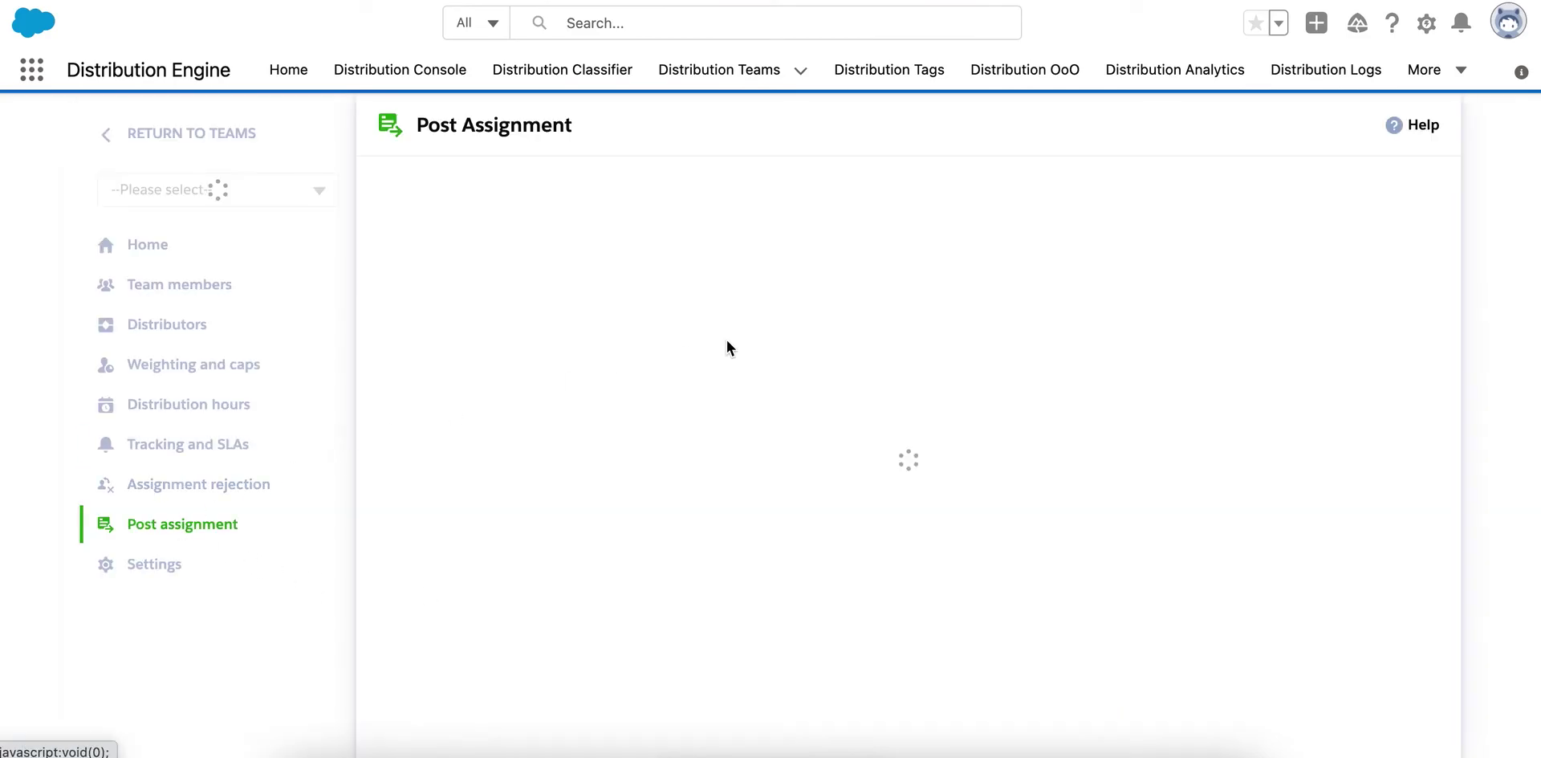
left_click(418, 270)
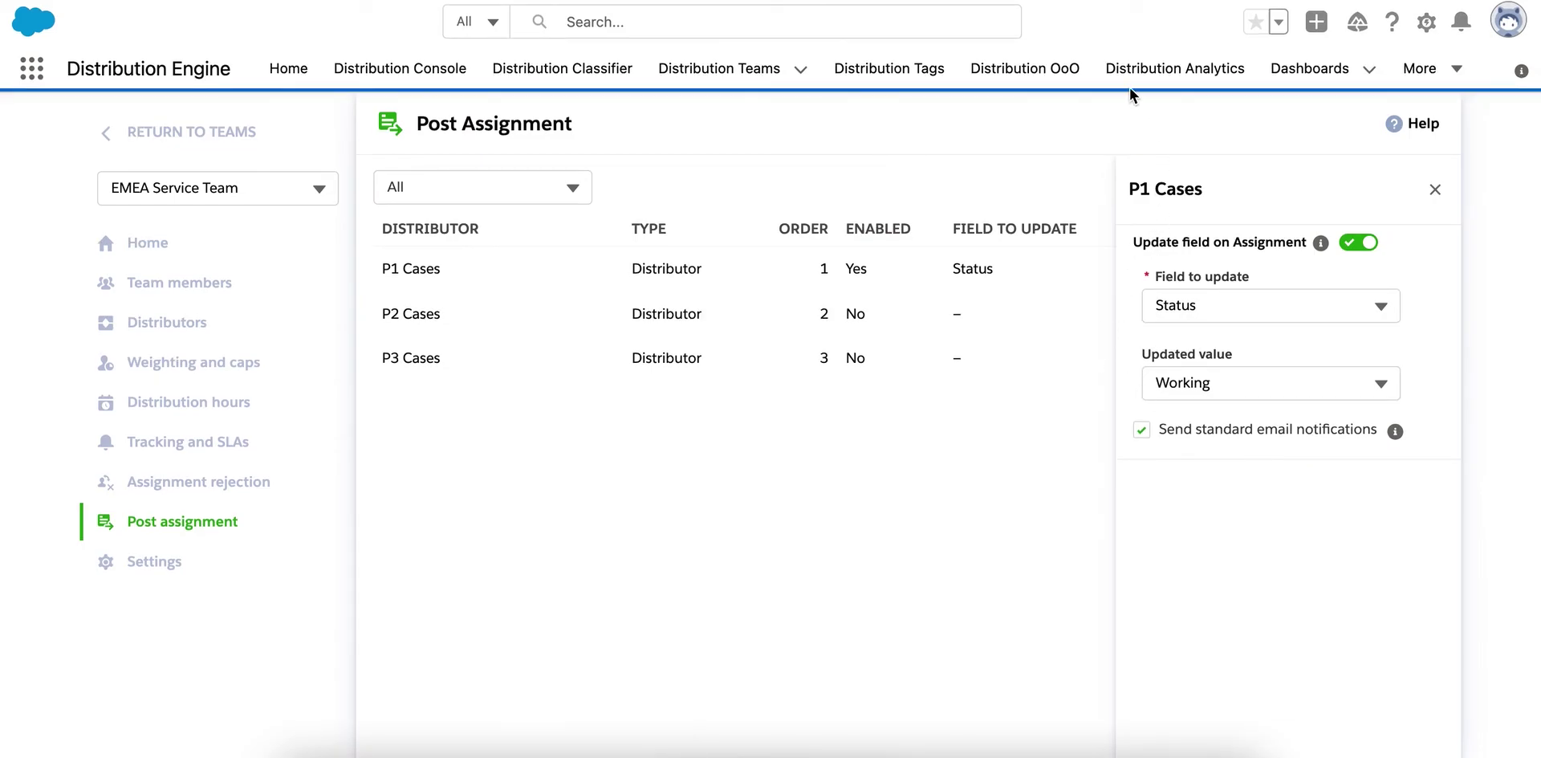
Display the out-of-office records of the first listed user in Distribution OoO.
left_click(1010, 71)
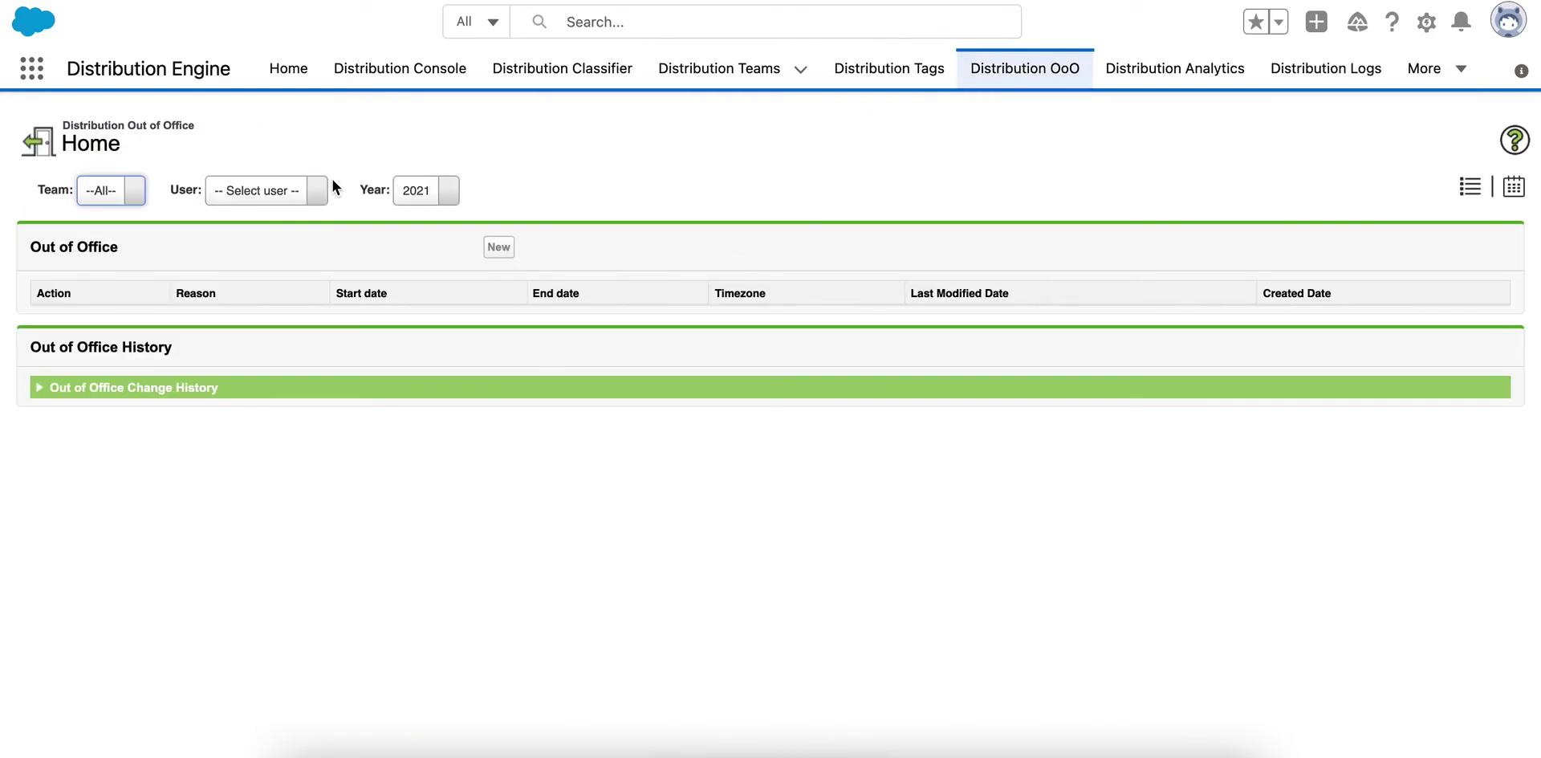
left_click(321, 191)
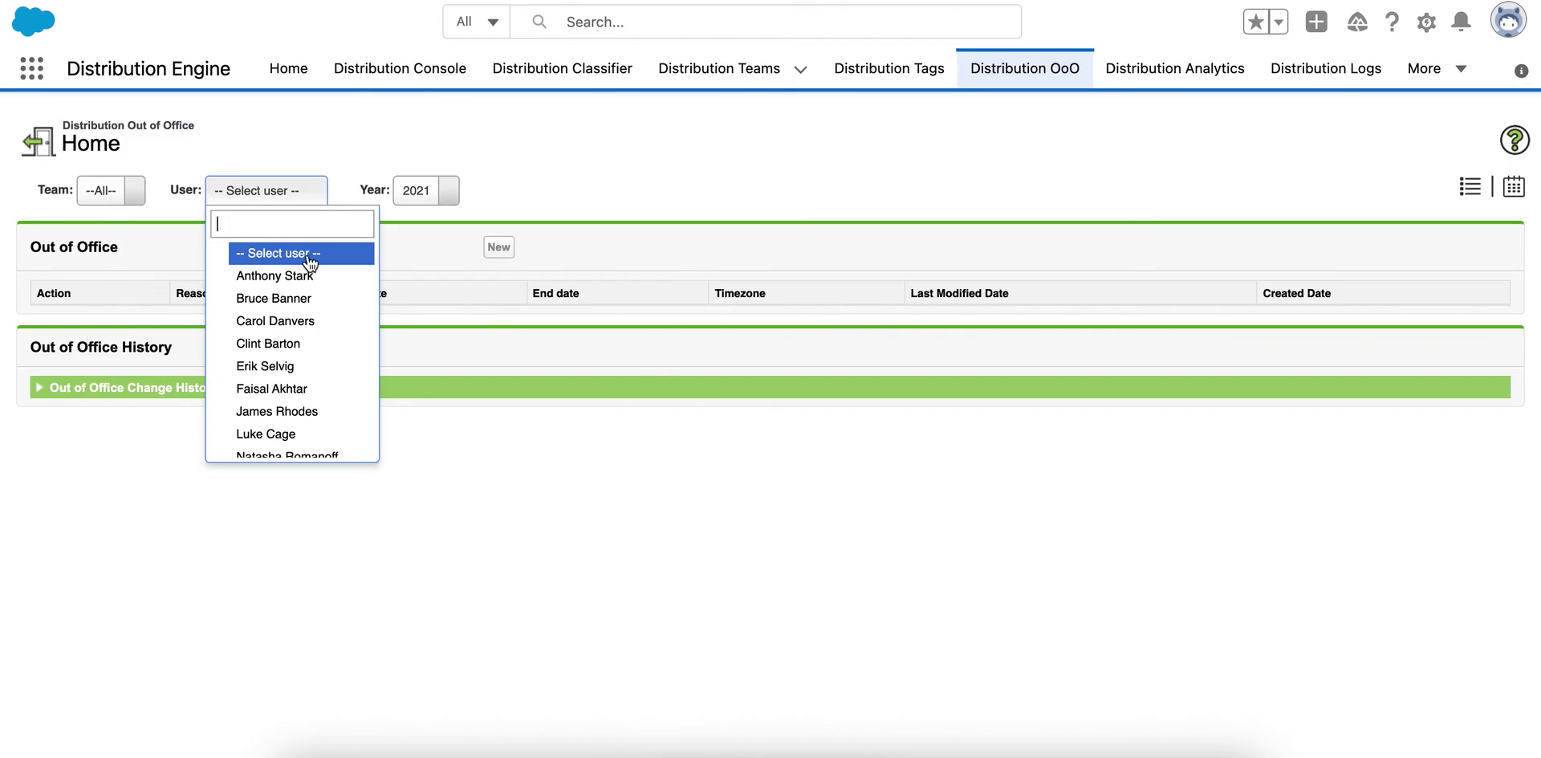
left_click(289, 276)
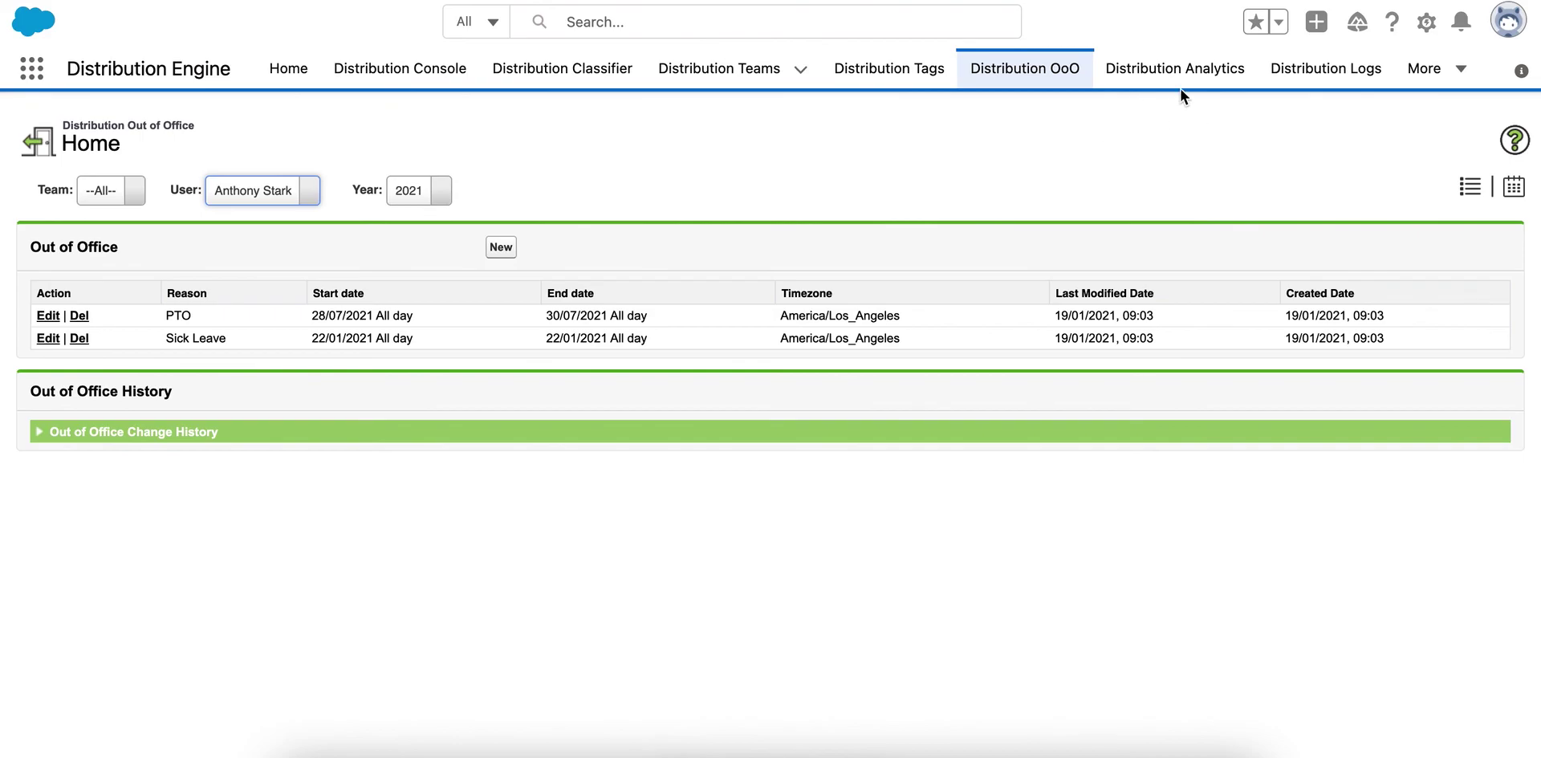
In Distribution Analytics, chart the EMEA Service Team's distributions over time, split by user, for the first three listed users.
left_click(1156, 76)
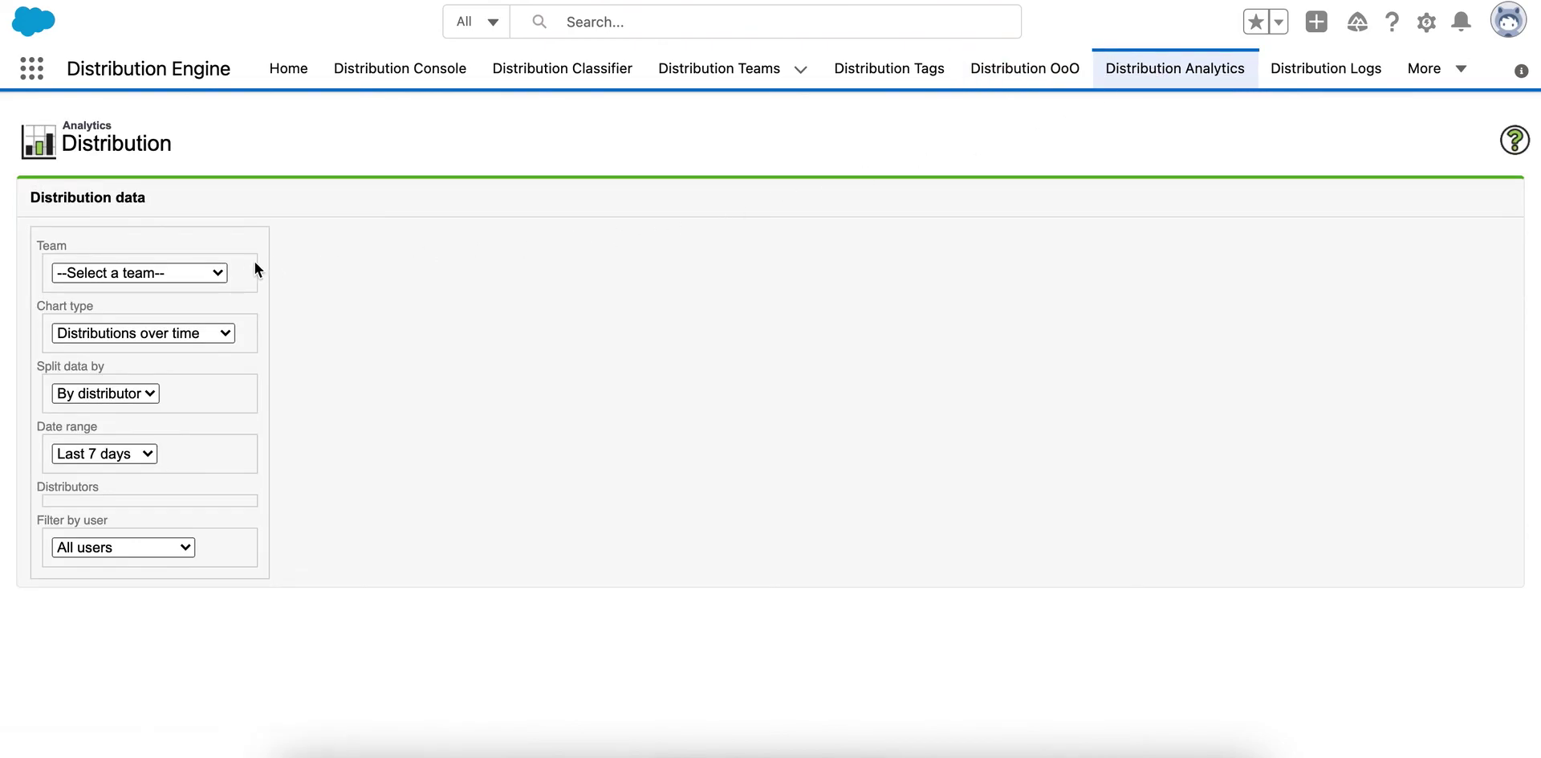
left_click(221, 274)
left_click(197, 316)
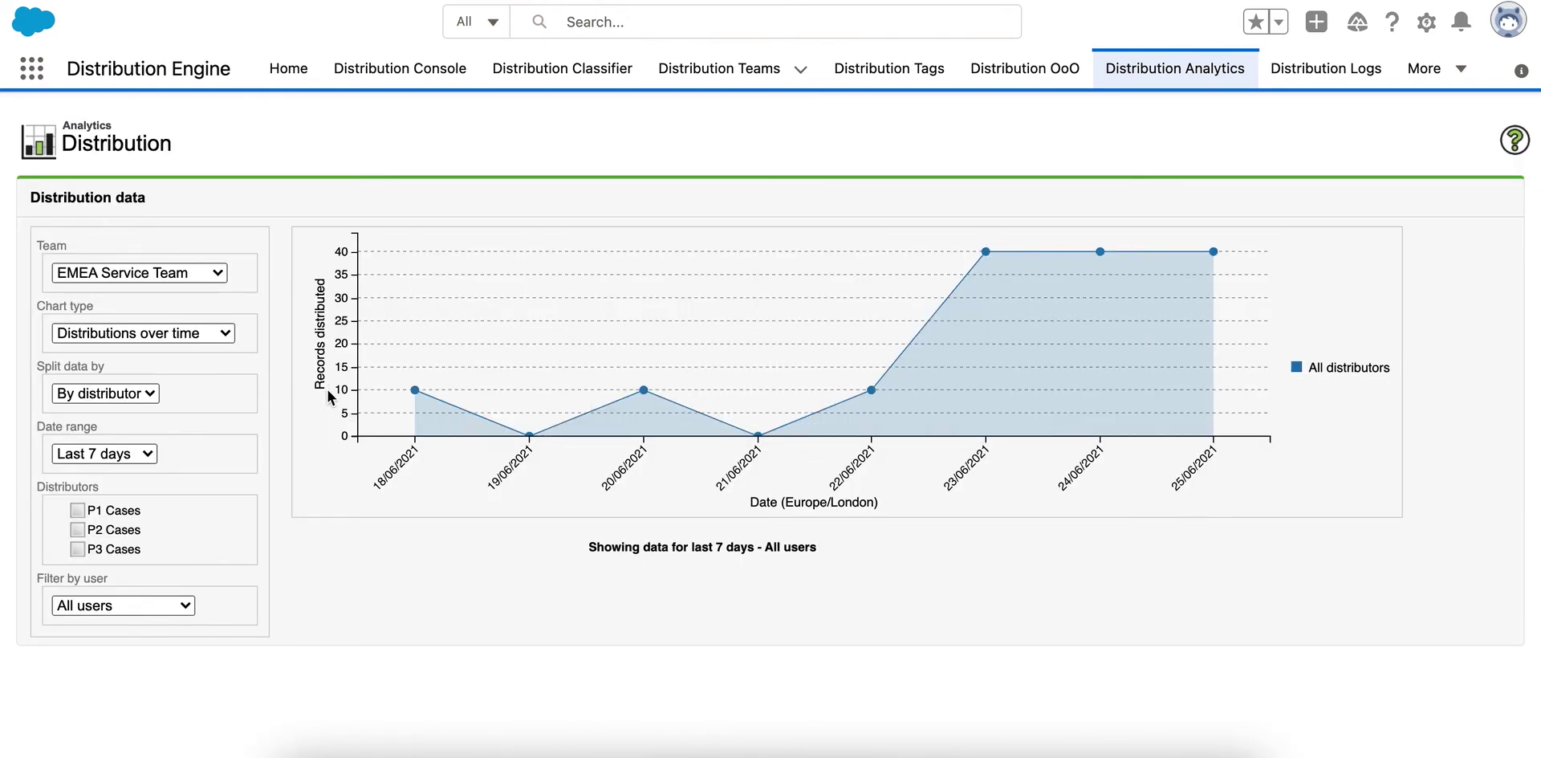
left_click(144, 396)
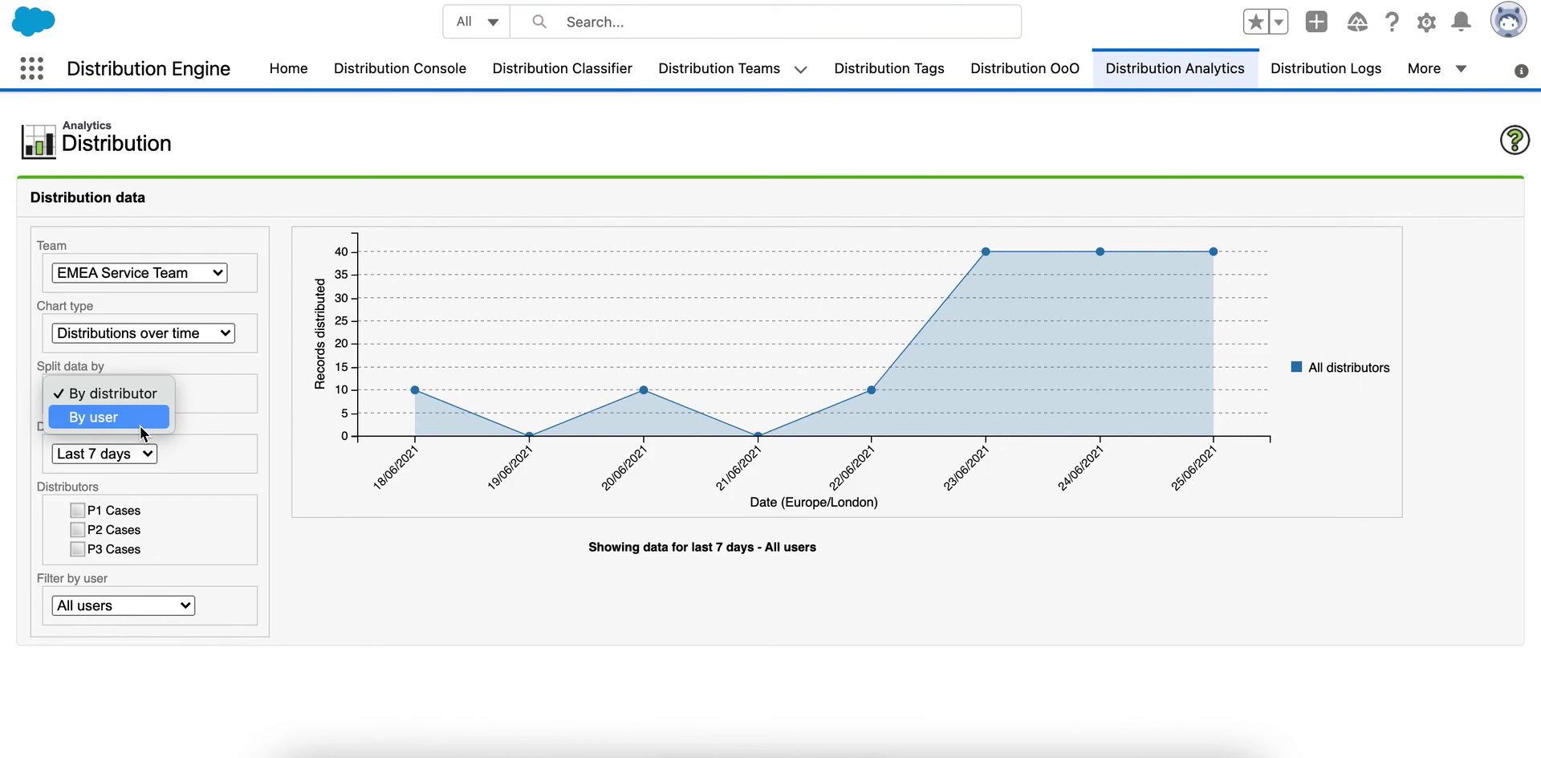
left_click(140, 425)
left_click(77, 510)
left_click(77, 529)
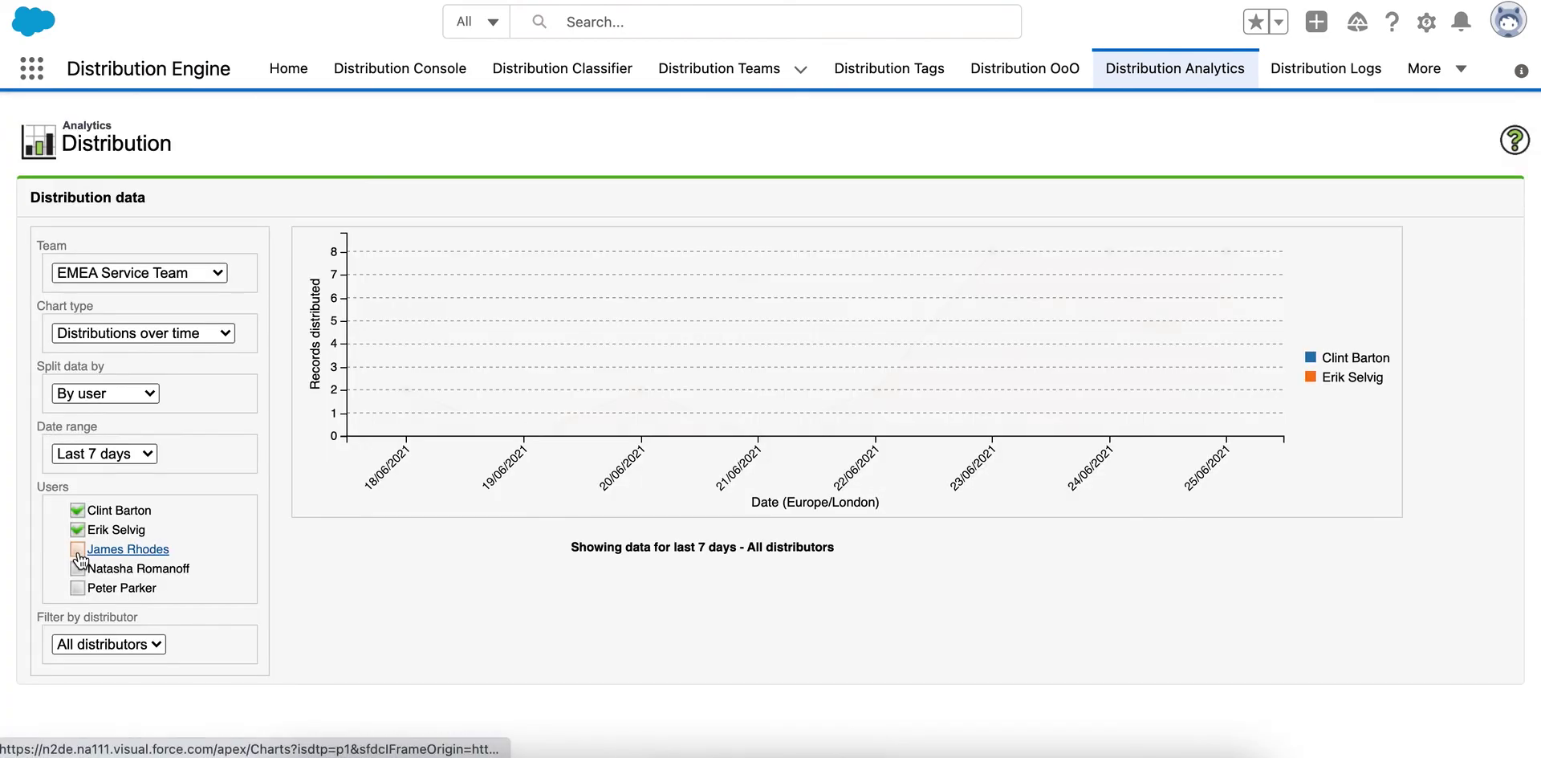
left_click(77, 549)
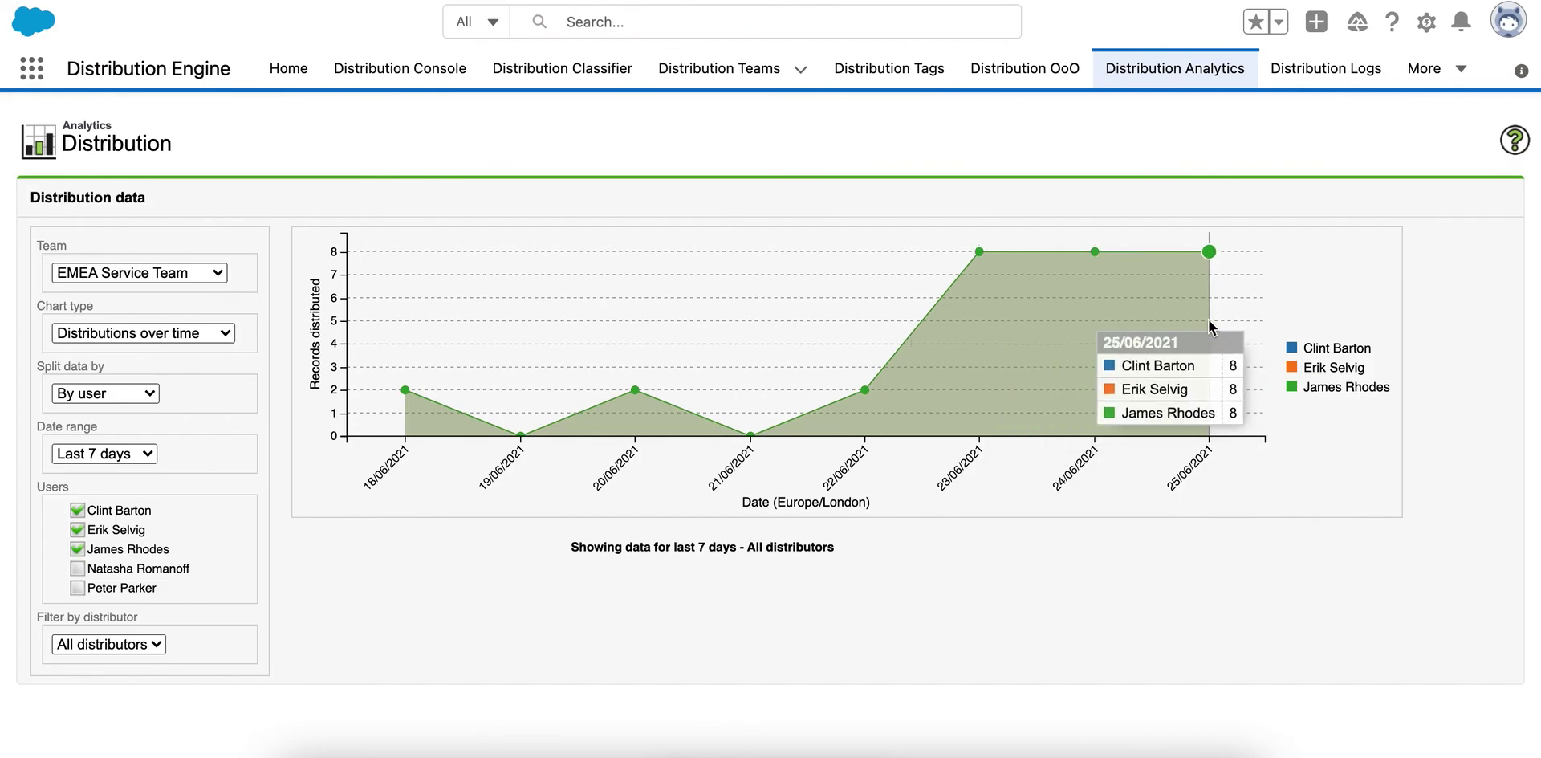
Examine the Distribution Engine Cases Overview dashboard.
left_click(1425, 69)
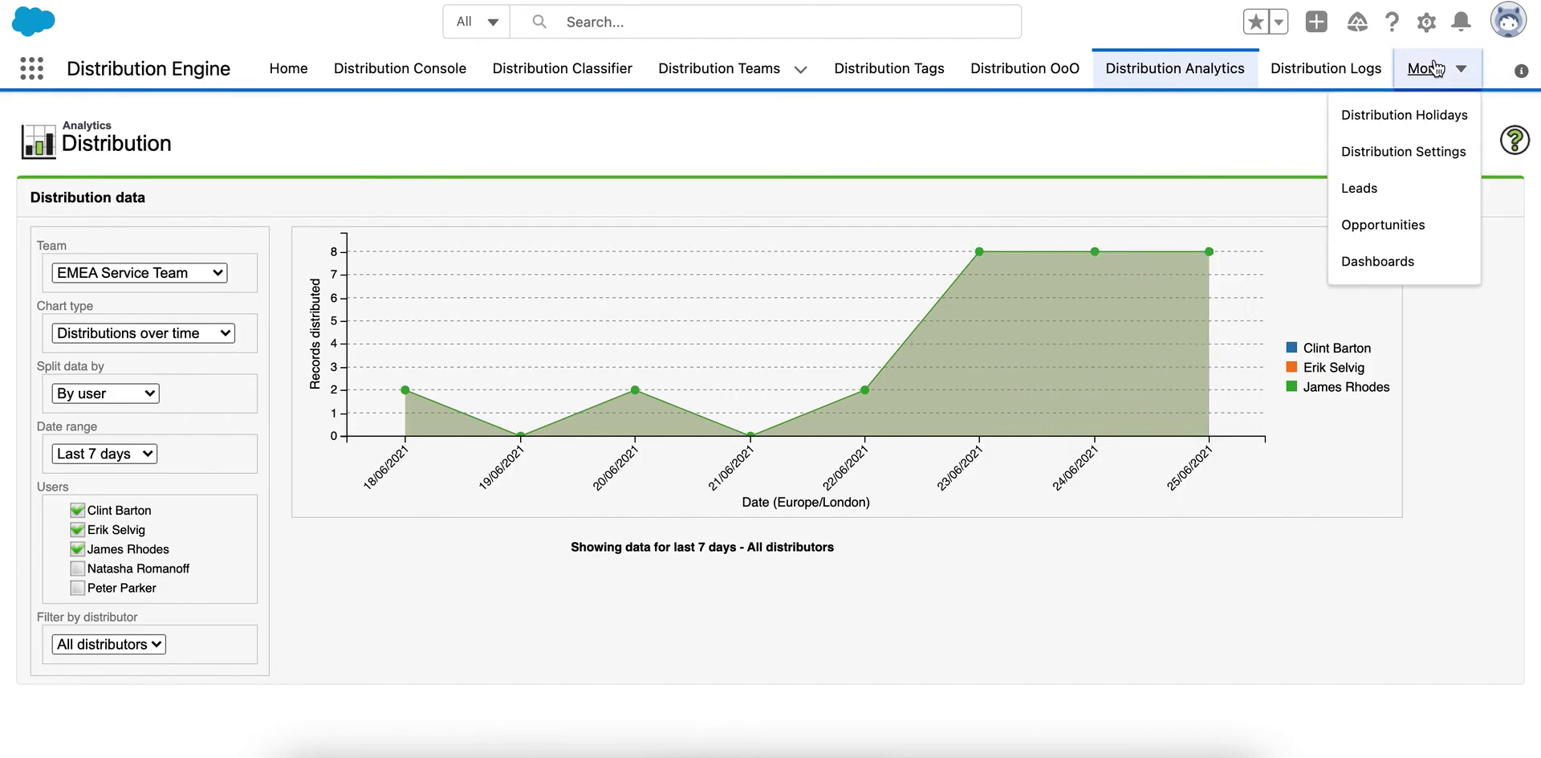
left_click(1378, 262)
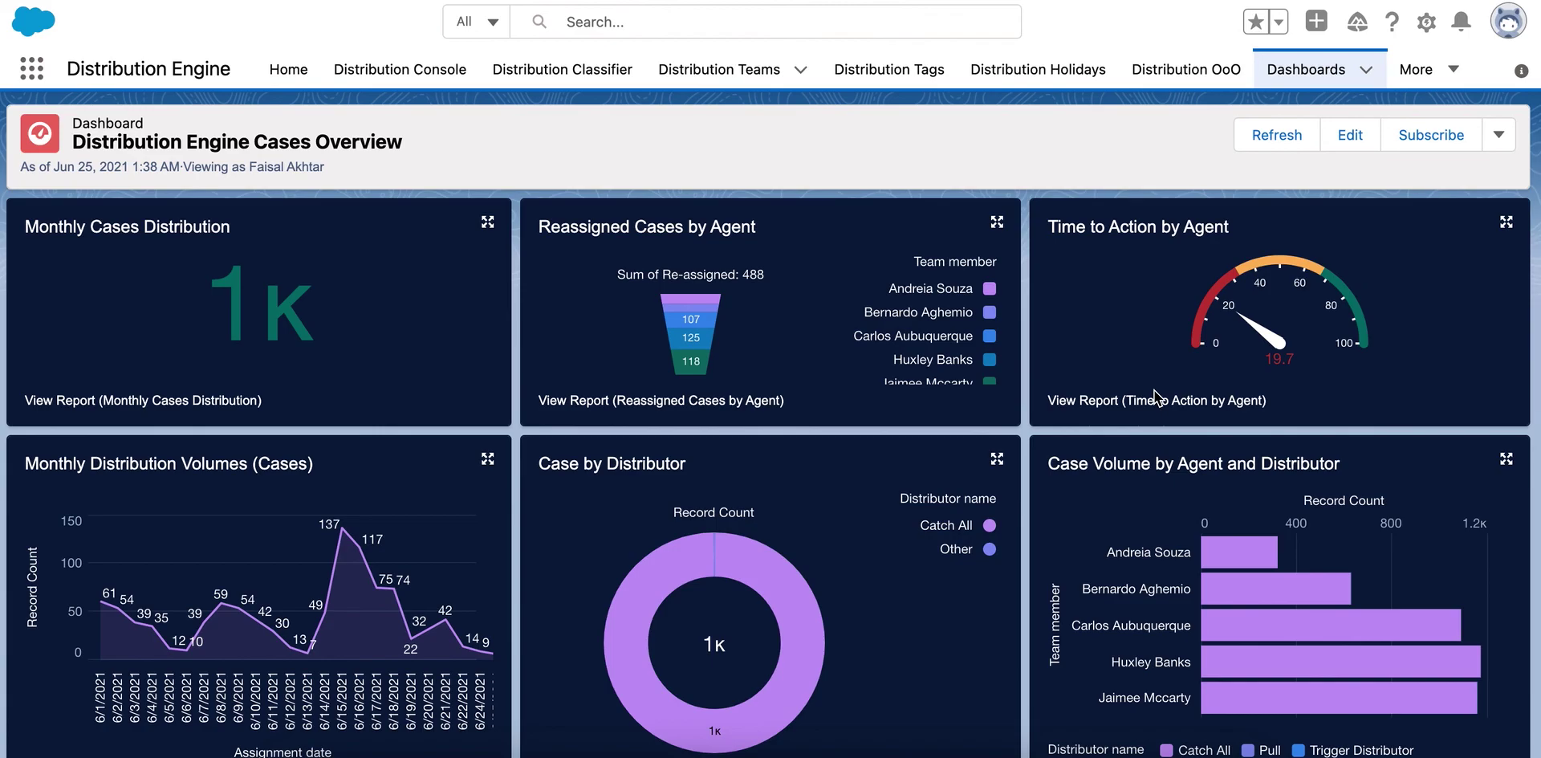
Open the Distribution Console.
left_click(386, 74)
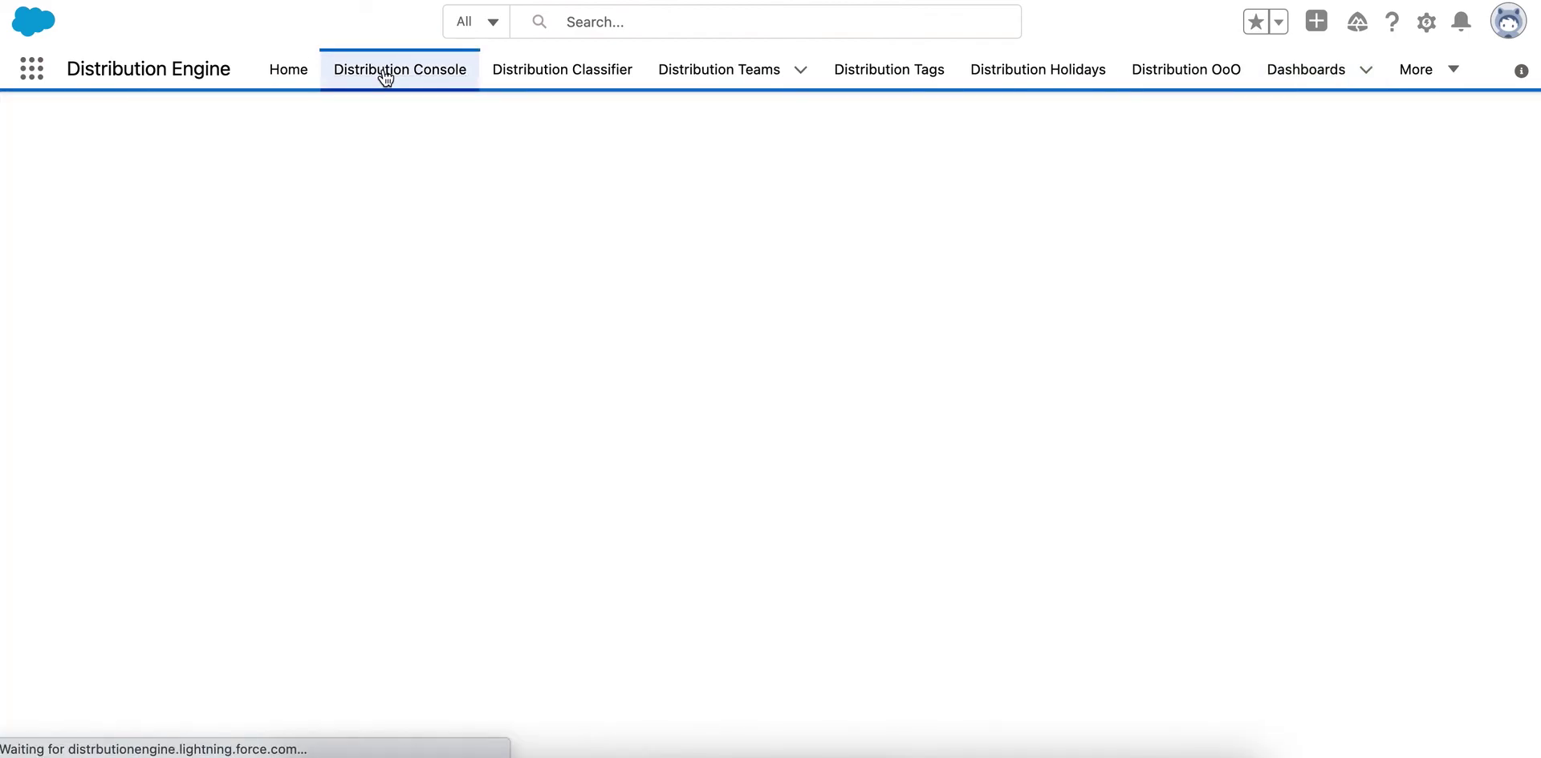